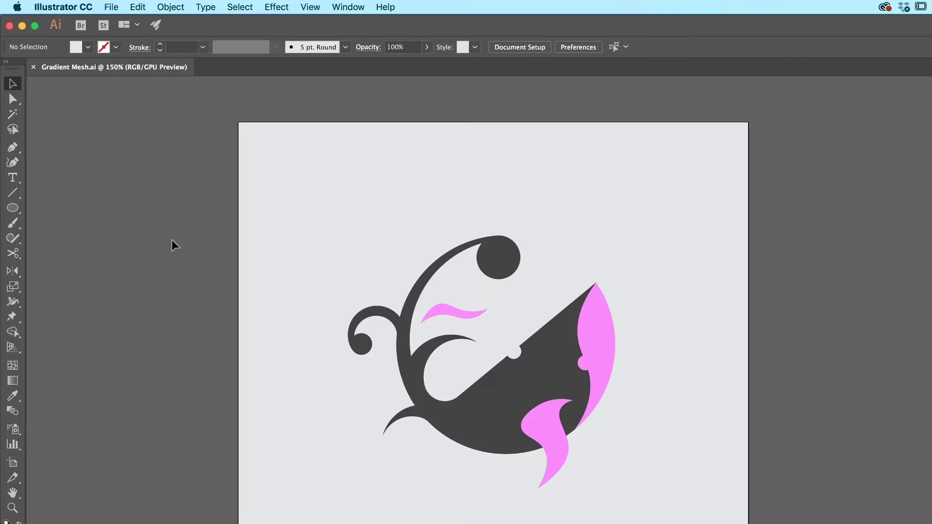
- Draw a pale rectangle on the empty pasteboard beside the artboard
left_click_drag(12, 207, 60, 206)
left_click_drag(525, 173, 206, 190)
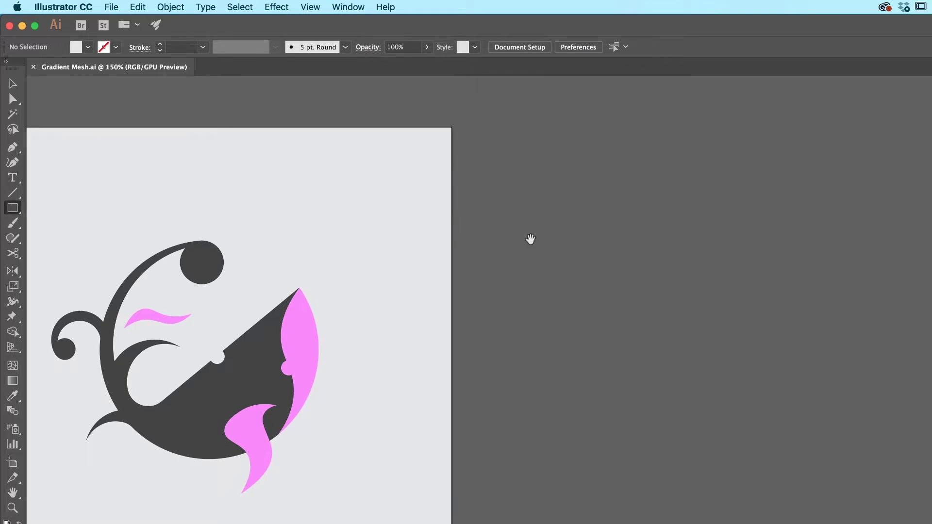
mouse_move(516, 223)
left_mouse_down()
mouse_move(568, 266)
mouse_move(862, 447)
left_mouse_up()
left_click_drag(862, 311, 624, 341)
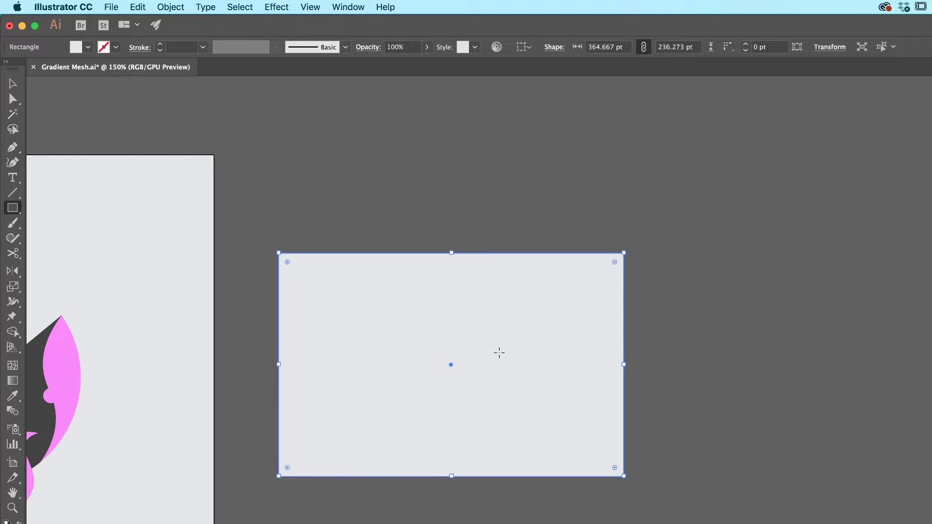
- Convert the rectangle into a gradient mesh with 4 rows and 4 columns
left_click(177, 9)
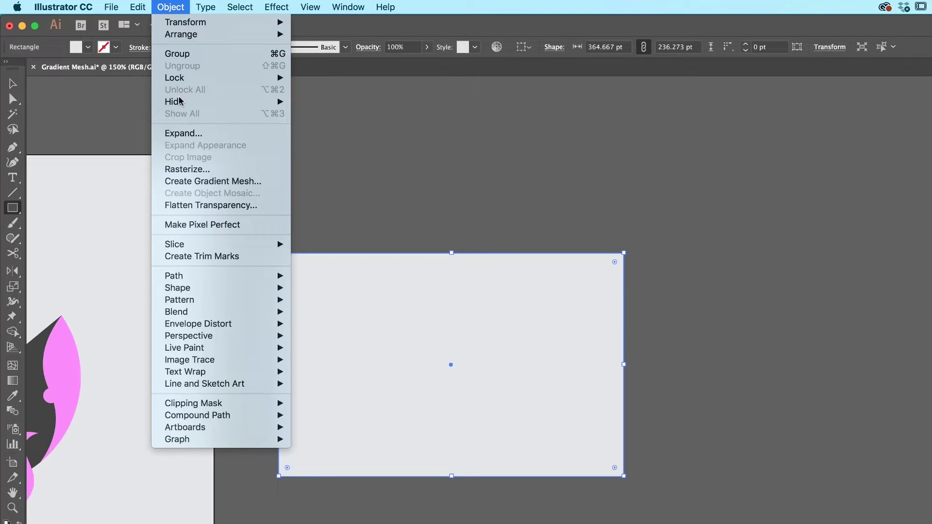
left_click(187, 184)
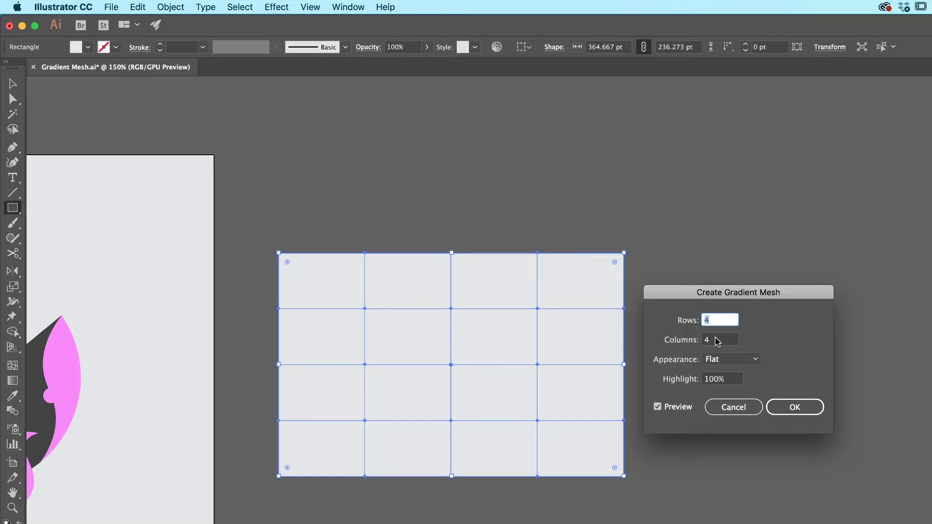
left_click(795, 408)
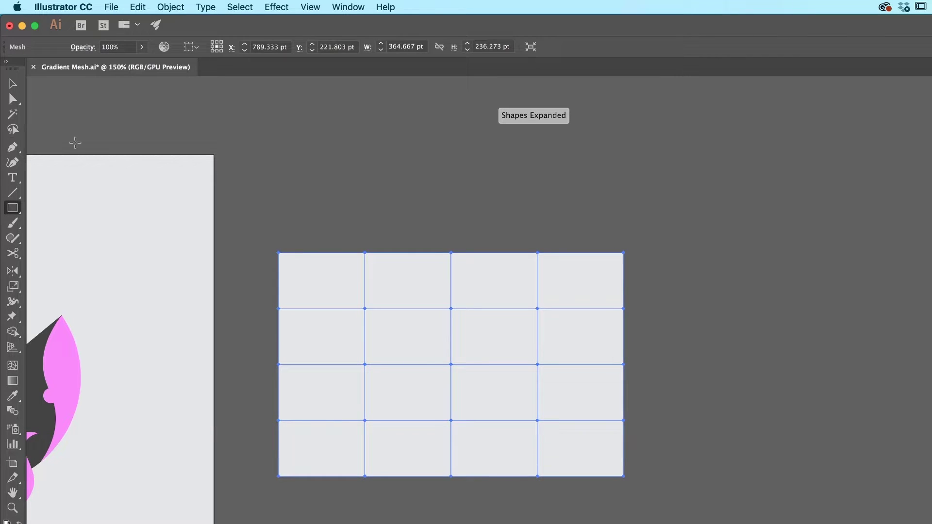
- Draw a second rectangle to the right of the grid mesh
left_click(12, 83)
key("m")
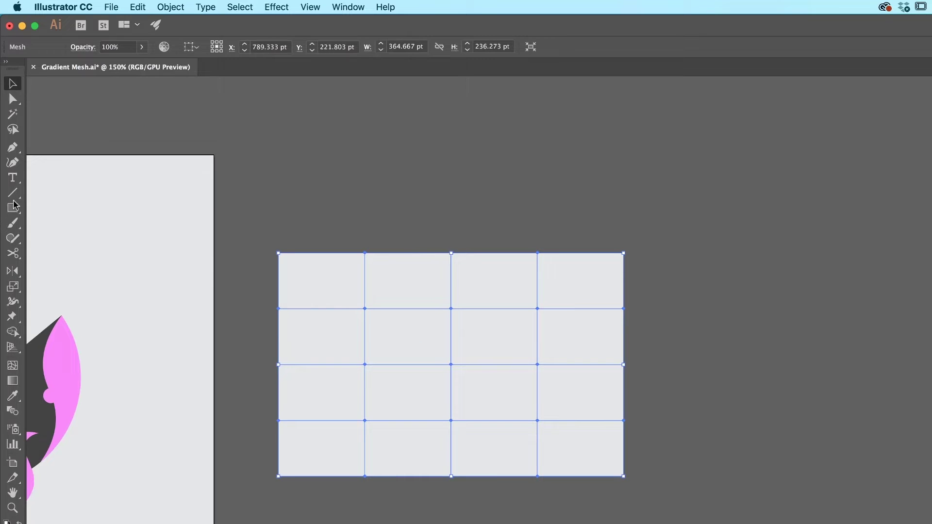
left_click_drag(654, 253, 929, 475)
key("v")
scroll(701, 359, "right", 4)
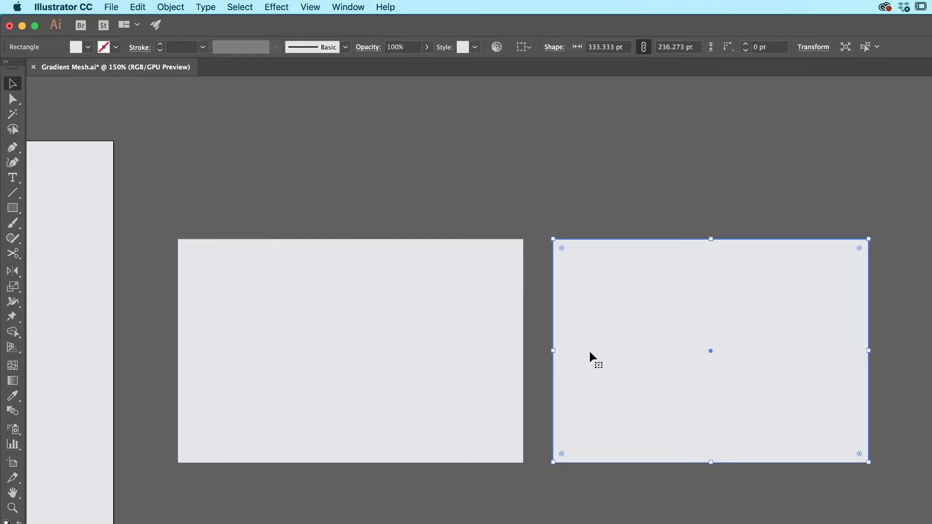
- Add three hand-placed mesh points inside the right rectangle with the Mesh tool
left_click(13, 368)
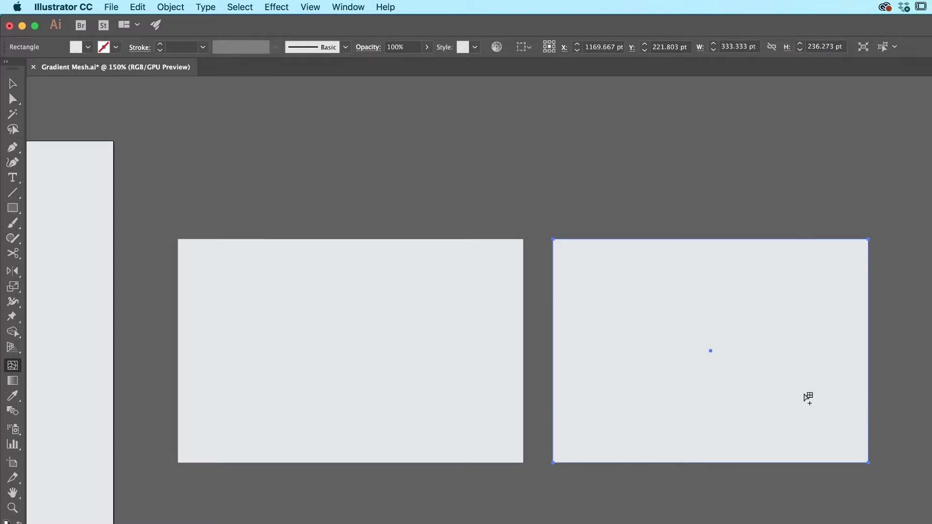
left_click(829, 413)
left_click(611, 298)
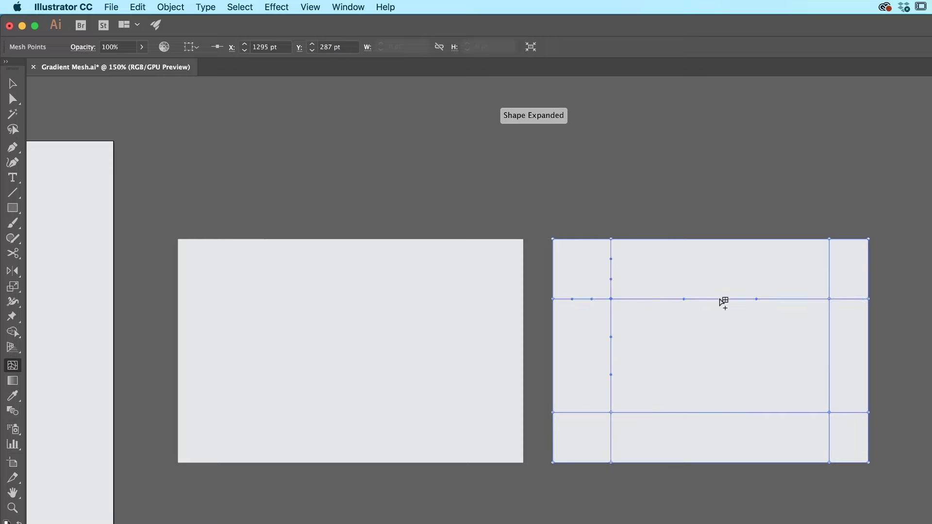
left_click(750, 262)
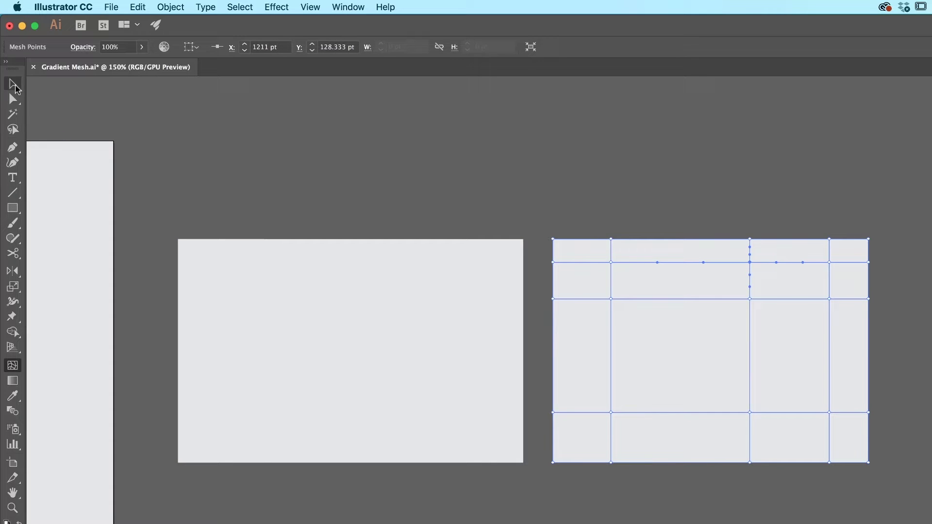
key("v")
left_click(251, 294)
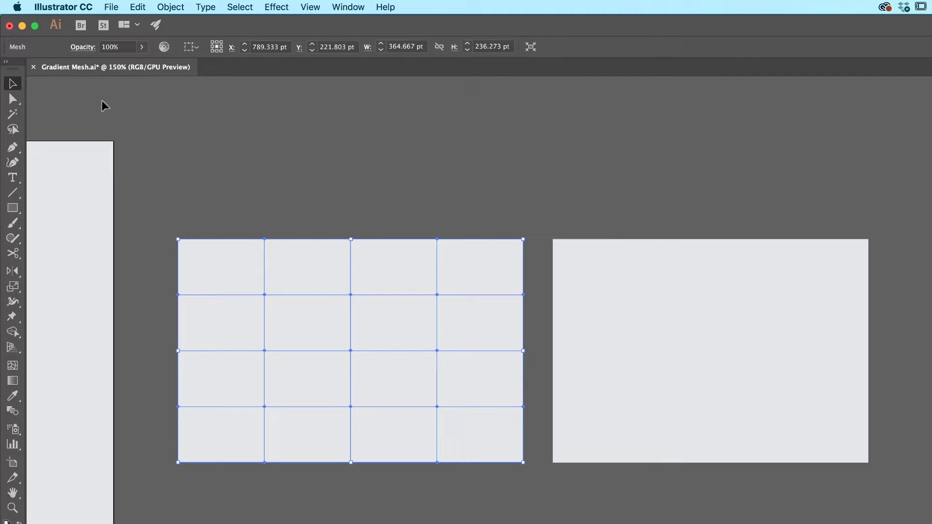
- Select the top and bottom rows of mesh points and fill them with the cyan swatch
left_click(13, 99)
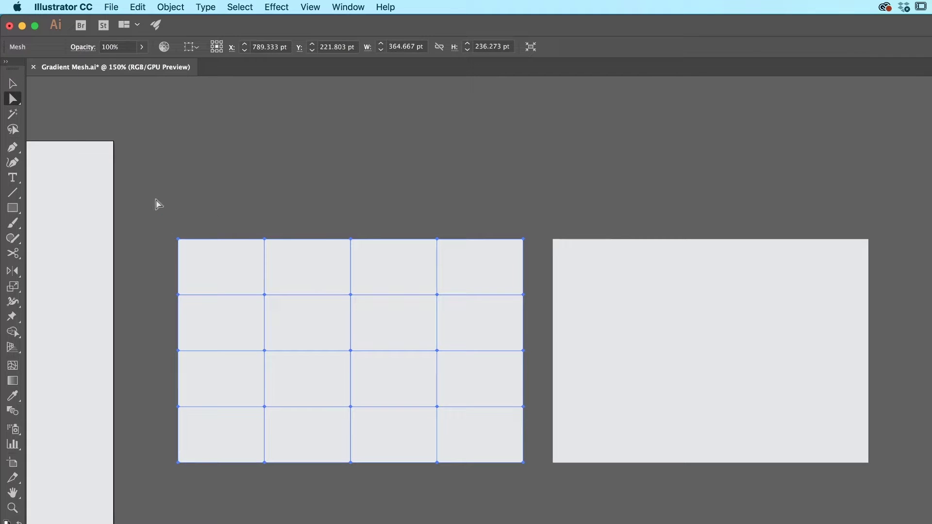
left_click_drag(149, 184, 530, 249)
left_click_drag(156, 447, 526, 488)
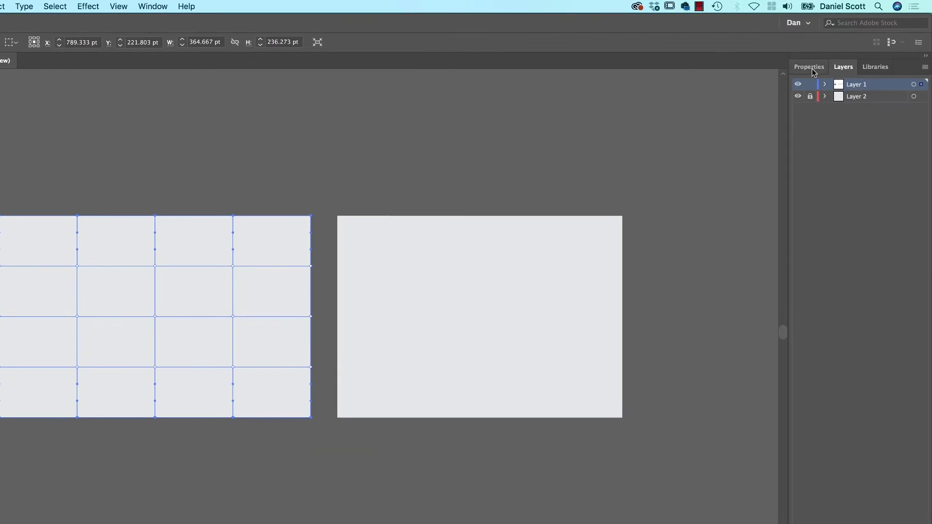
left_click(800, 193)
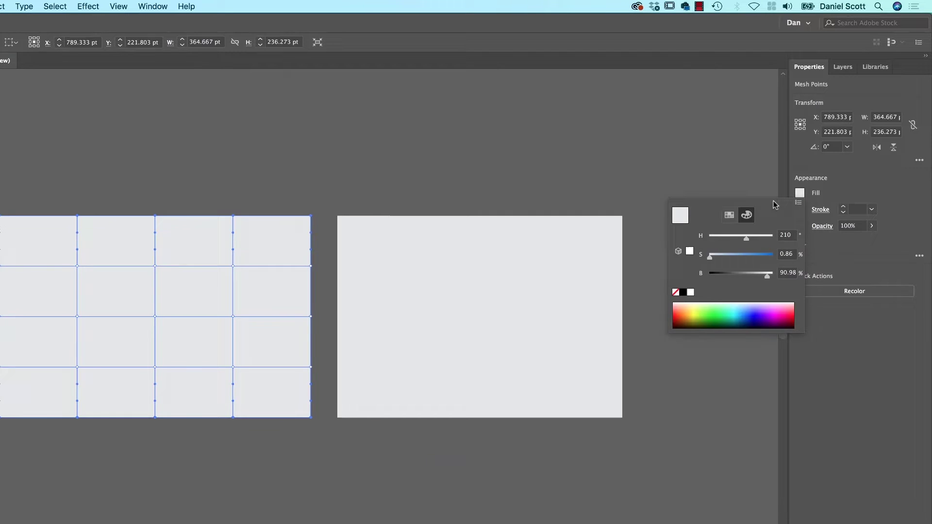
left_click(729, 215)
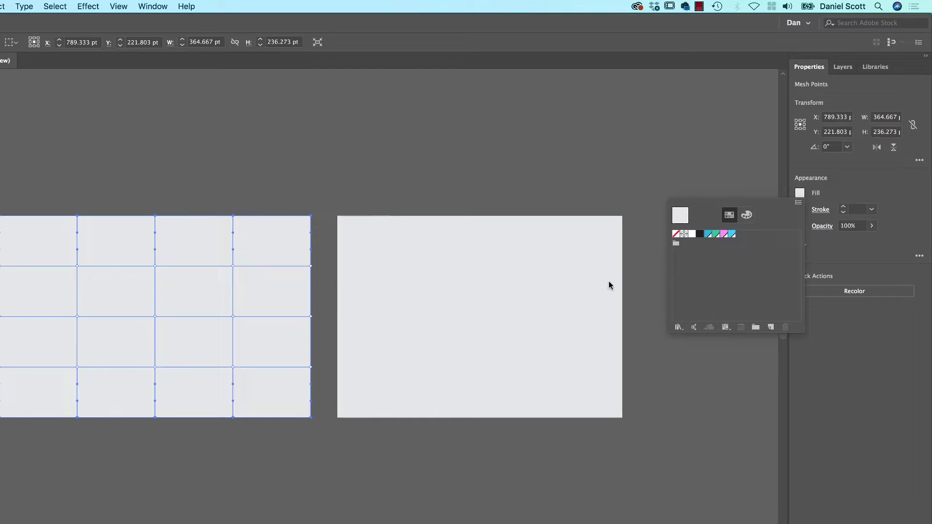
left_click(732, 233)
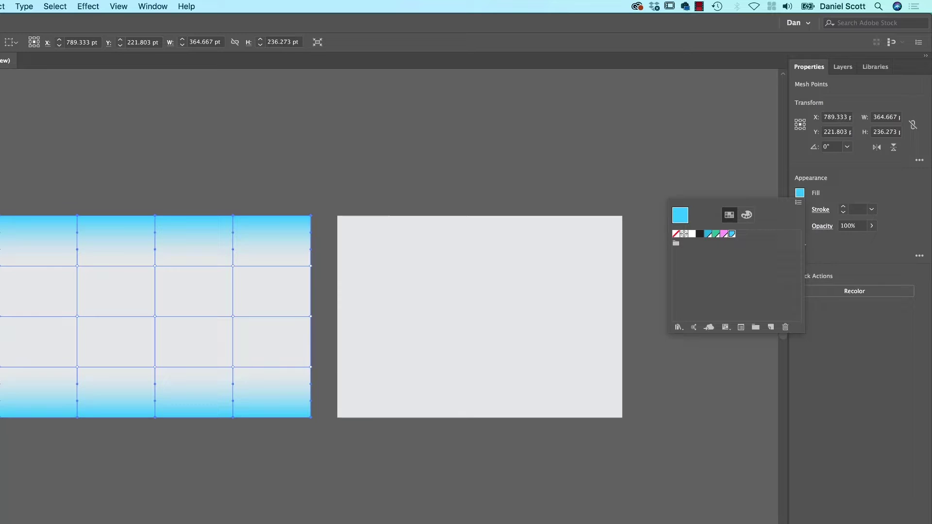
key("Escape")
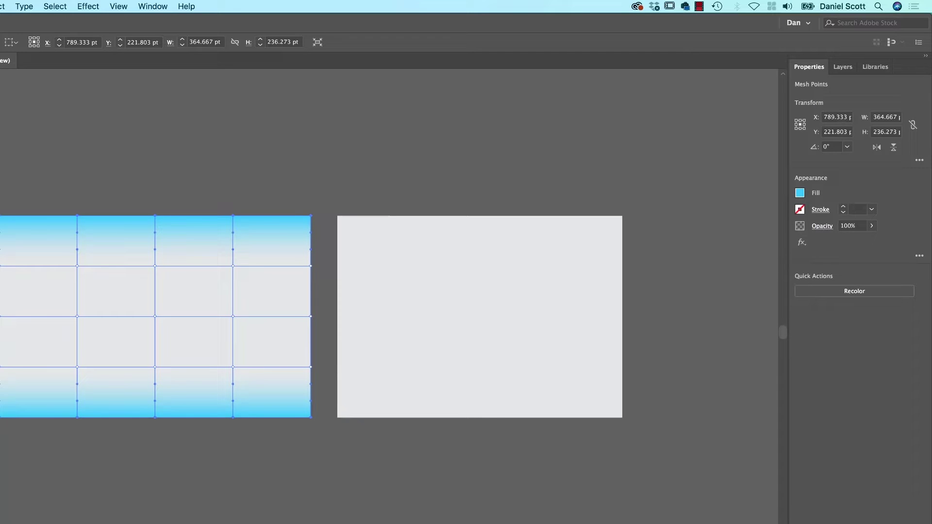
- Fill the grid mesh's pale middle points with the green swatch
key("super+shift+a")
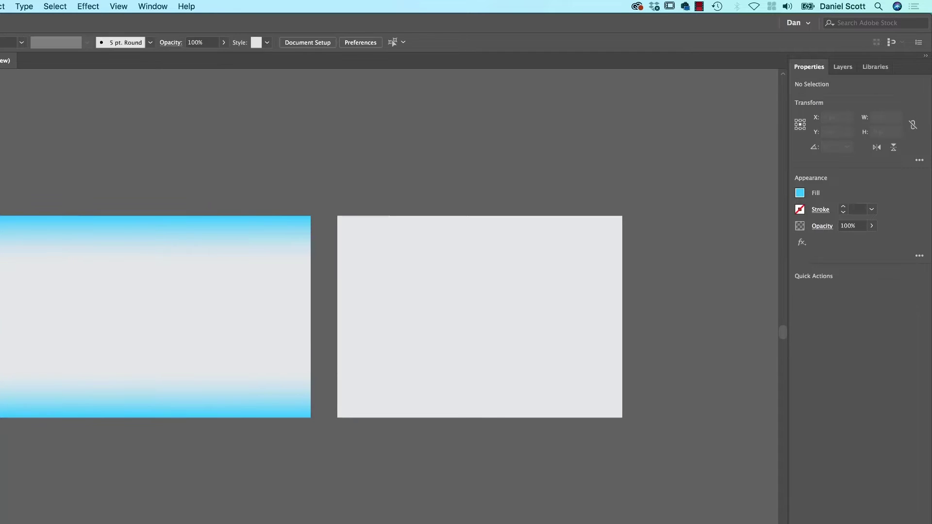
left_click(316, 389)
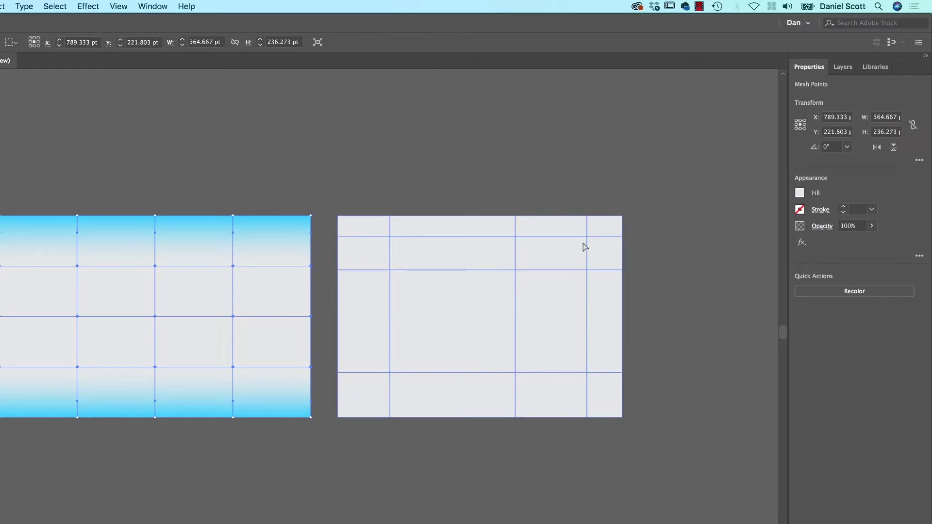
left_click(800, 192)
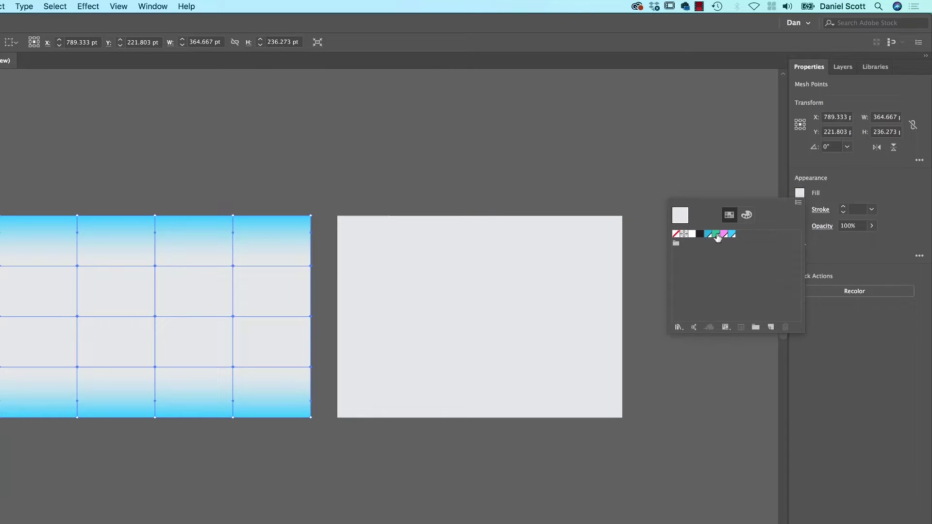
left_click(715, 234)
left_click(211, 196)
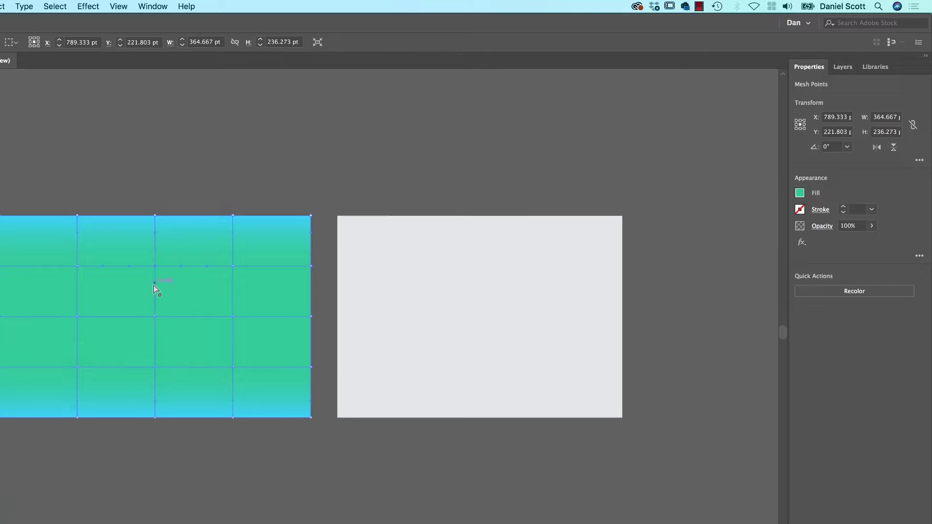
- Colour the upper-middle and lower-right inner mesh points pink for two soft glows
left_click(156, 267)
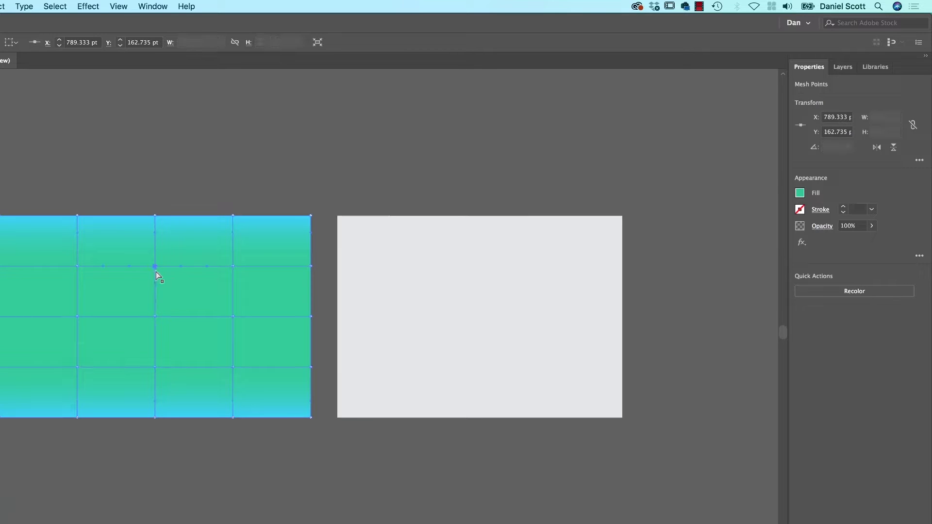
left_click(234, 367)
left_click(796, 194)
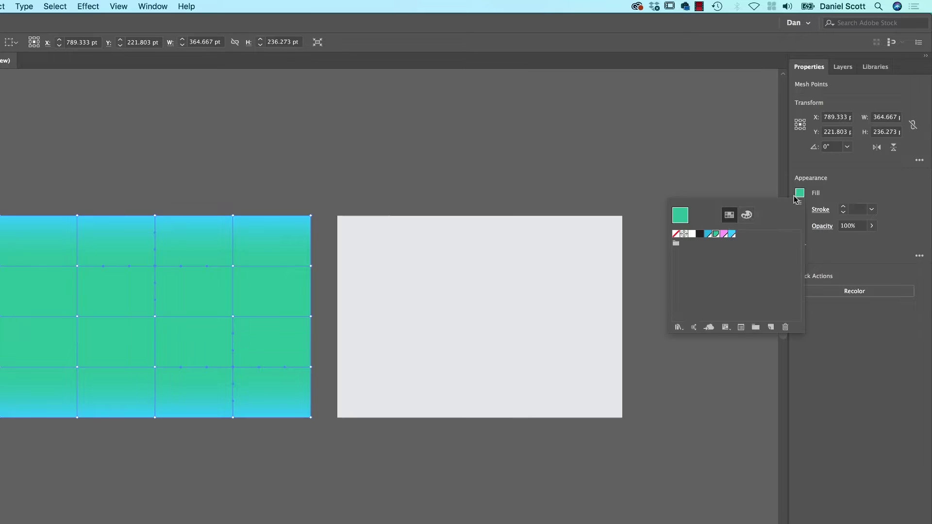
left_click(724, 234)
left_click(380, 172)
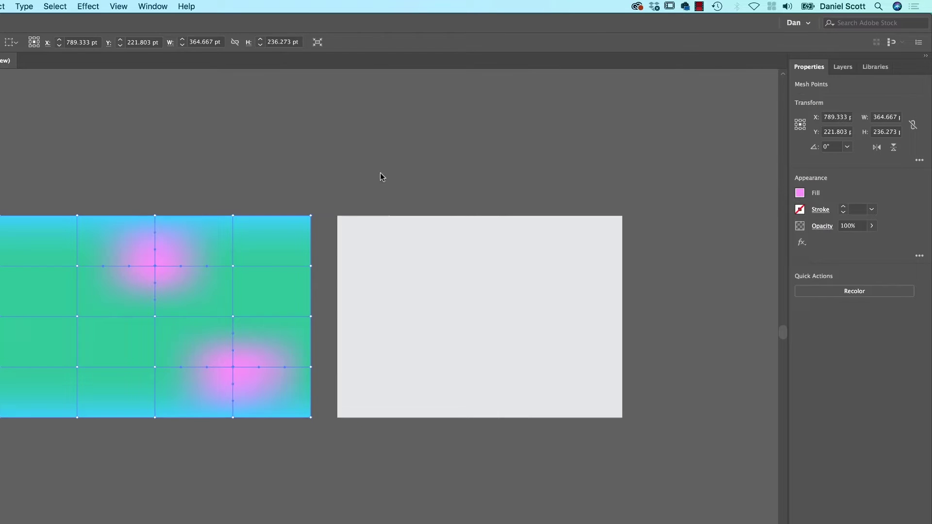
left_click(360, 193)
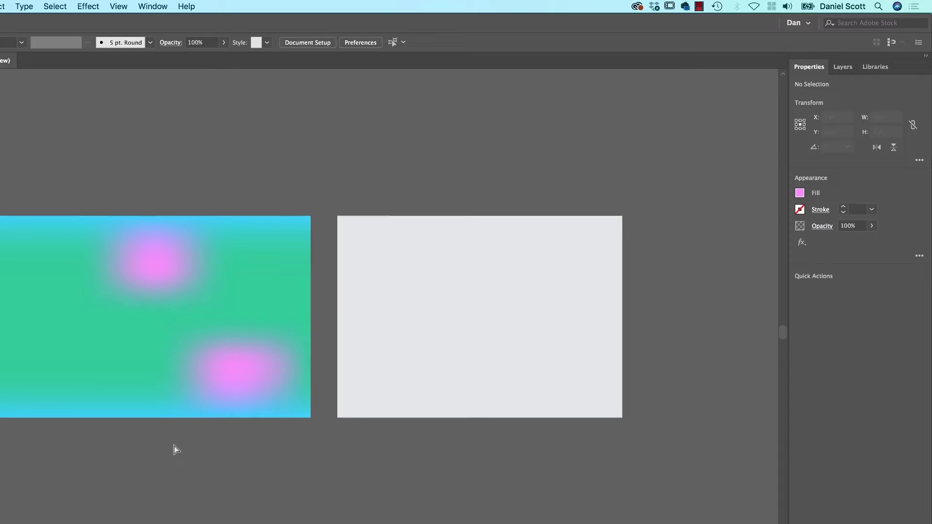
- Move the lower pink mesh point right and down to reshape its glow
left_click(233, 317)
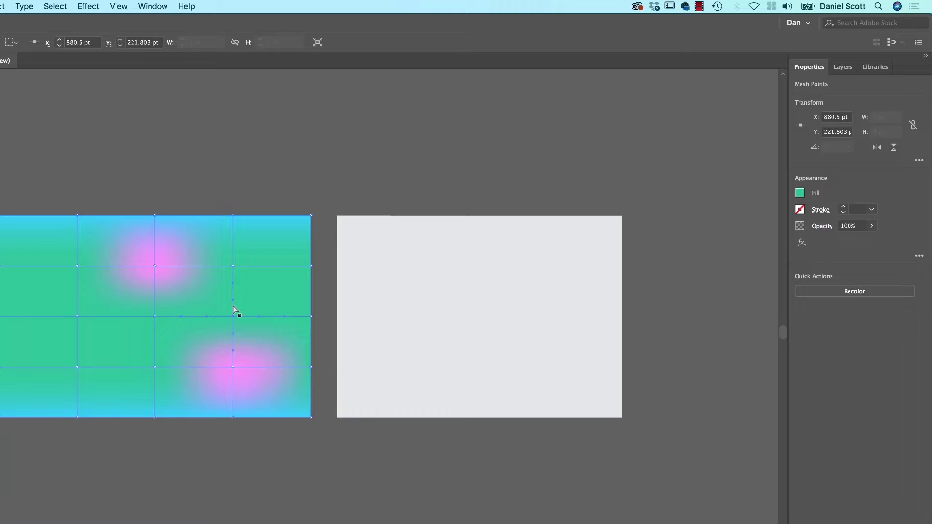
left_click(233, 368)
left_click_drag(234, 375, 272, 380)
left_click(290, 476)
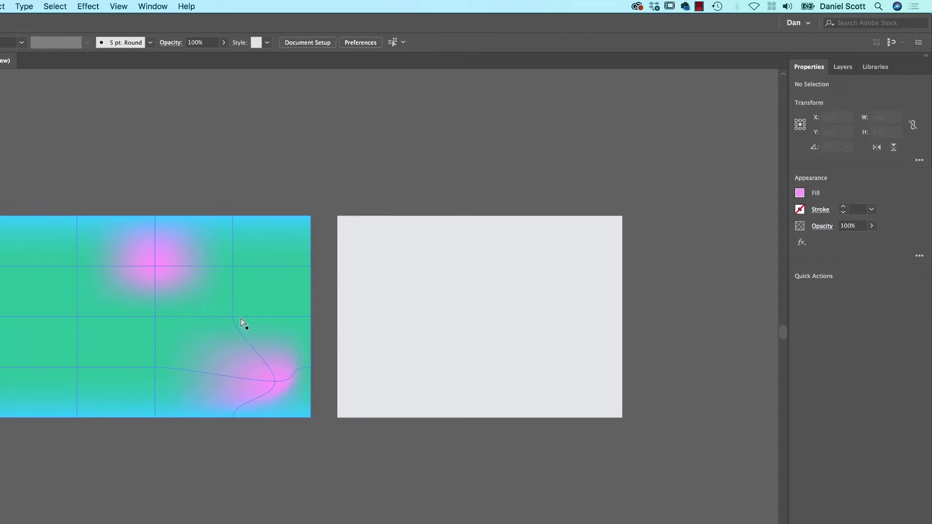
- Bend the mesh lines around the centre-right point and colour that point black
left_click(233, 317)
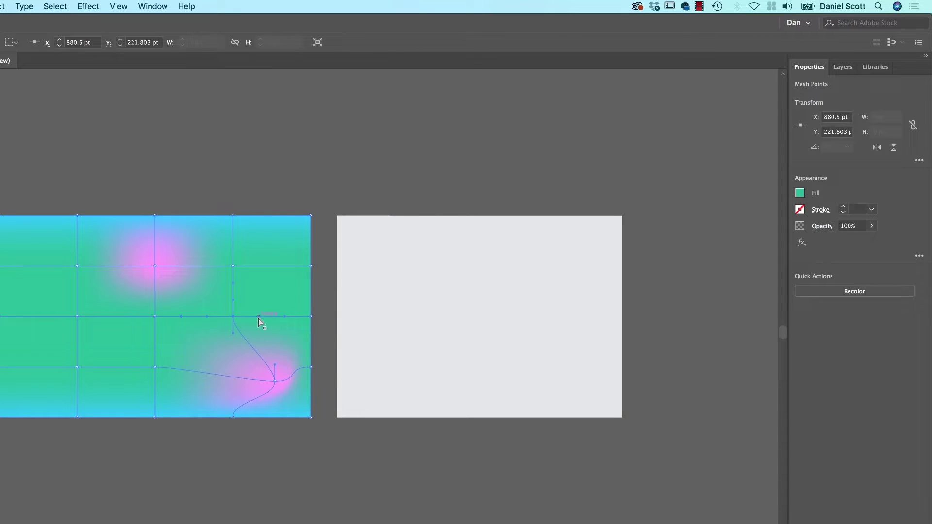
left_click_drag(258, 318, 258, 302)
left_click_drag(232, 335, 249, 339)
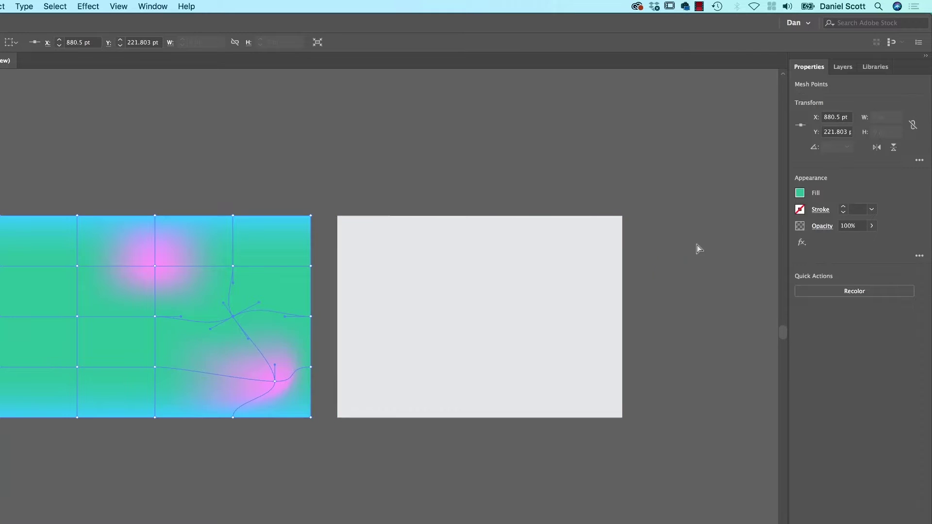
left_click(800, 193)
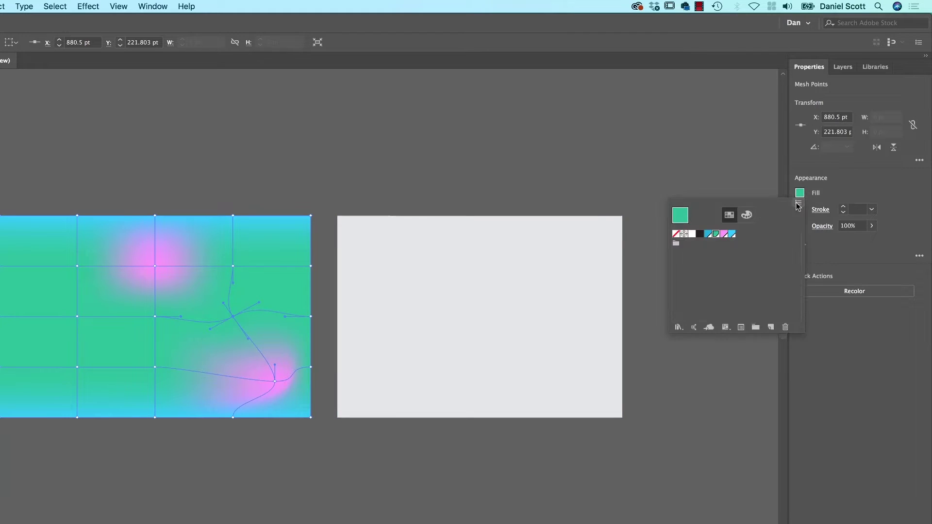
left_click(702, 235)
left_click(258, 306)
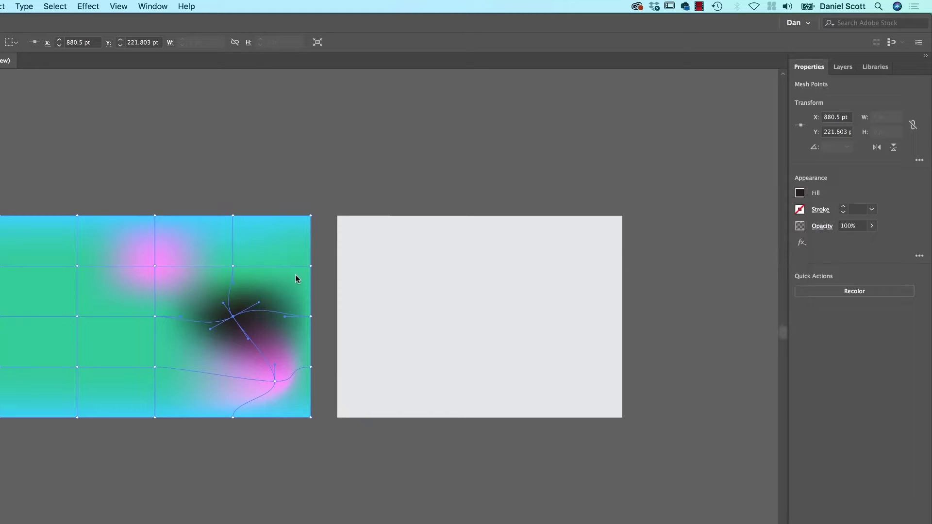
- Drag the black point's handles outward to stretch the blob up, left and right
left_click_drag(260, 305, 299, 275)
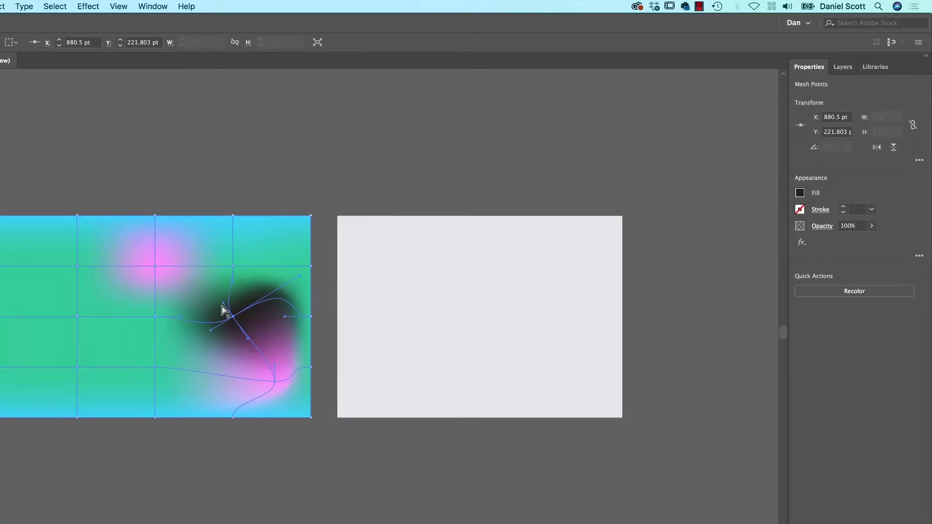
left_click_drag(224, 304, 189, 277)
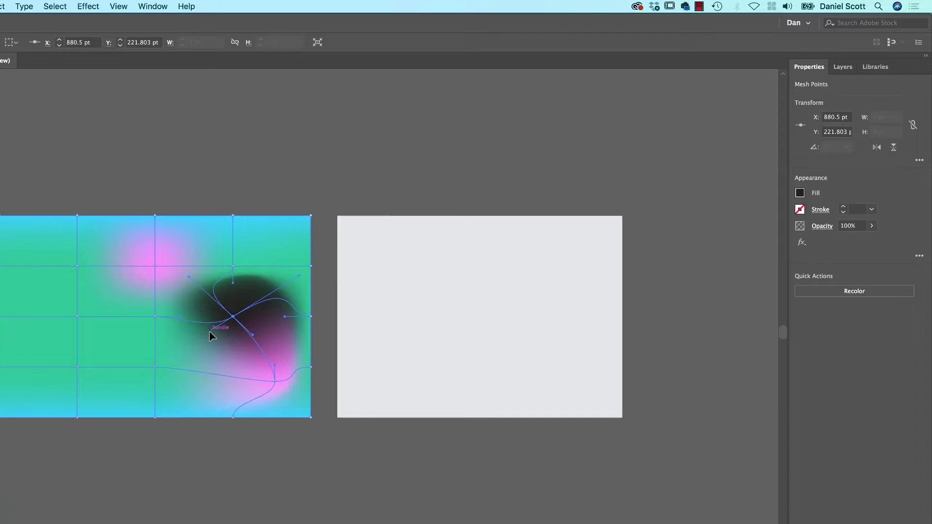
left_click_drag(210, 331, 169, 354)
left_click_drag(256, 341, 301, 356)
left_click(321, 473)
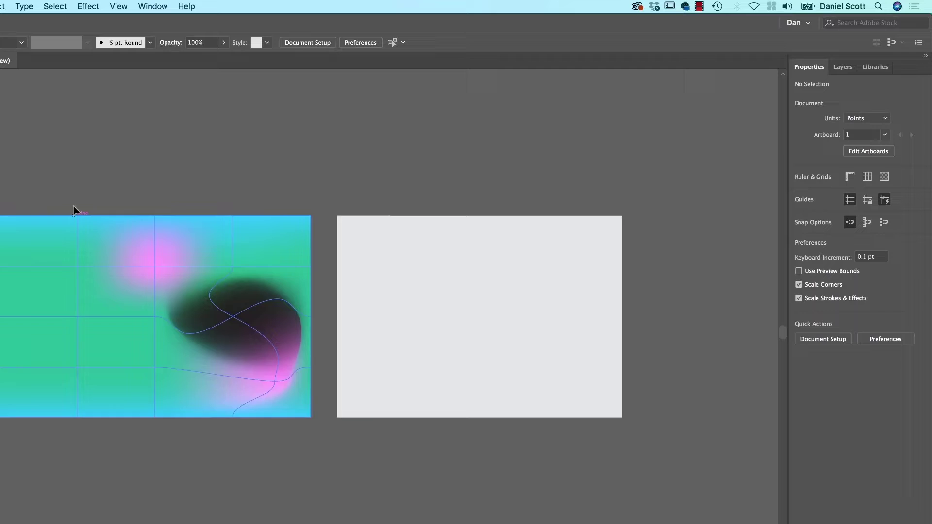
- Move the two gradient-mesh rectangles above the whale artboard
scroll(63, 208, "left", 10)
scroll(387, 253, "up", 3)
scroll(386, 252, "right", 5)
scroll(387, 253, "up", 2)
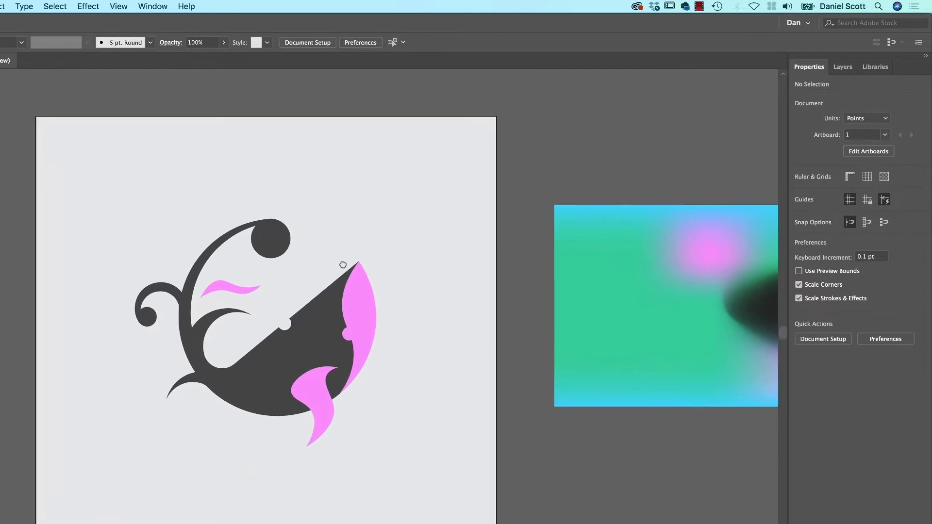
left_click(252, 372)
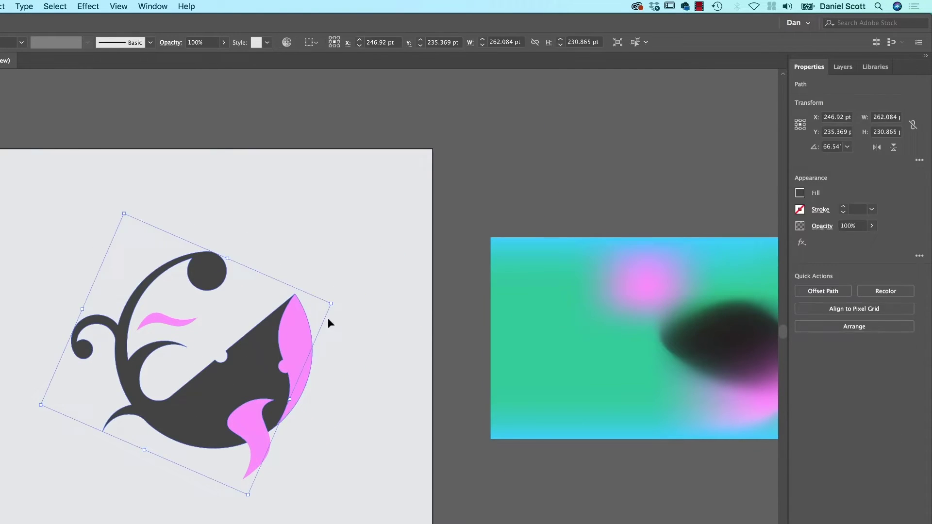
left_click(505, 216)
key("super+alt+0")
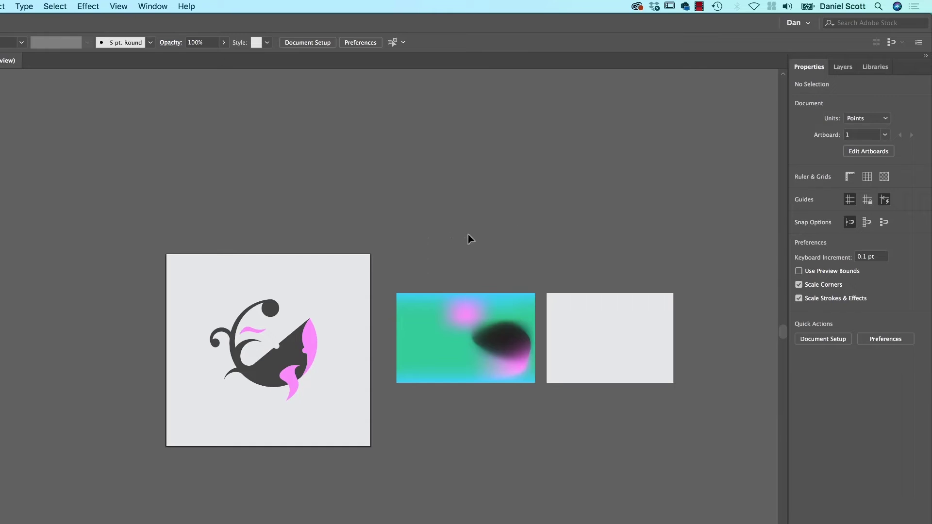
left_click_drag(468, 238, 228, 190)
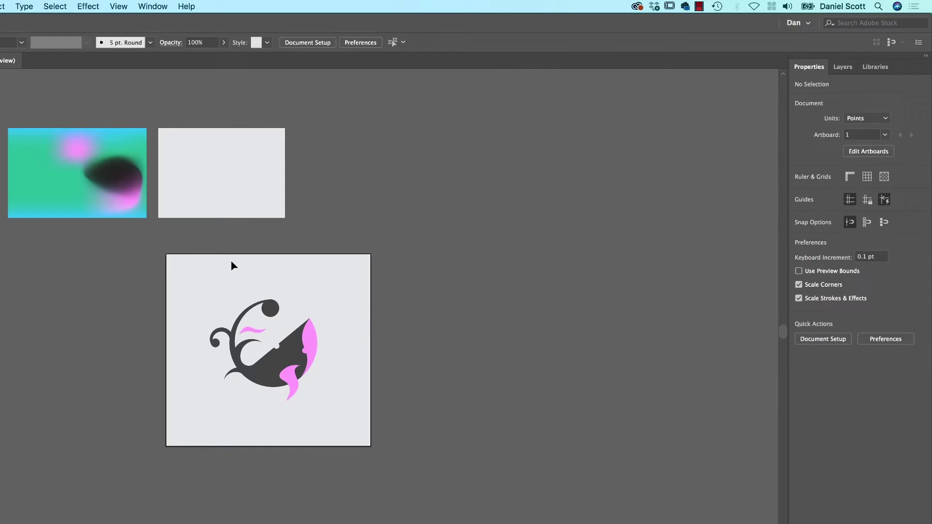
- Duplicate the whale artboard to the right as Artboard 1 copy
key("shift+o")
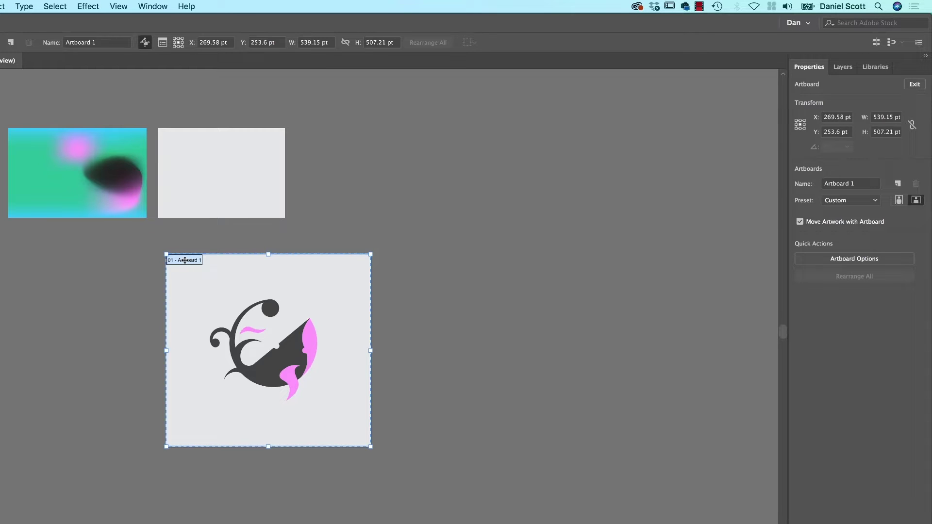
left_click_drag(187, 264, 444, 274)
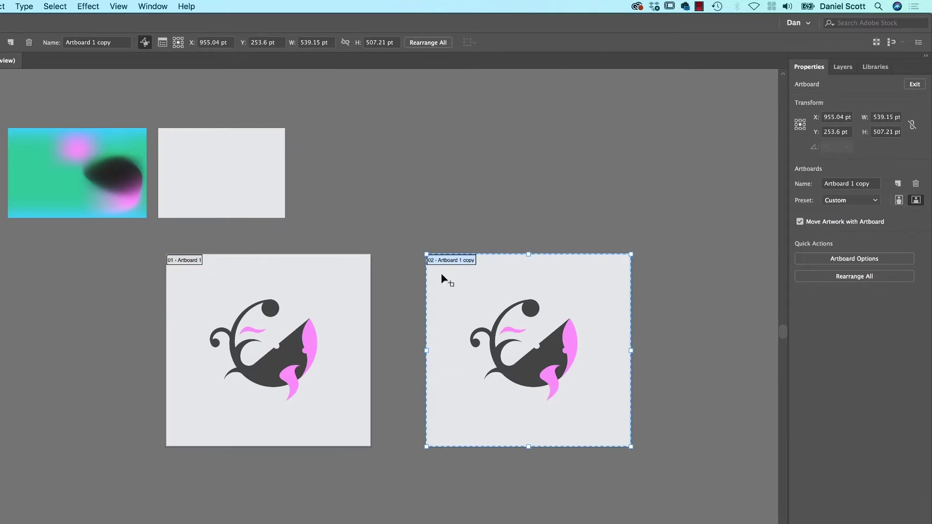
key("Escape")
left_click_drag(481, 203, 328, 216)
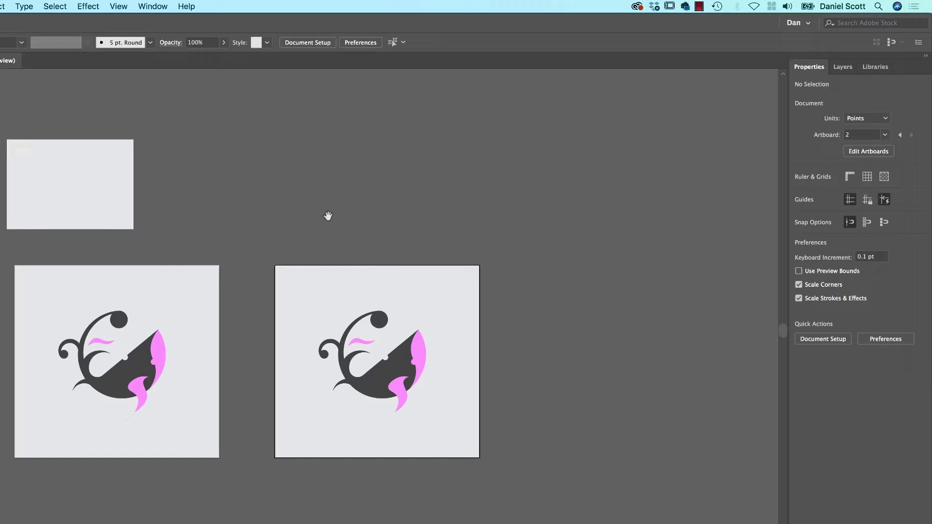
scroll(328, 215, "up", 5)
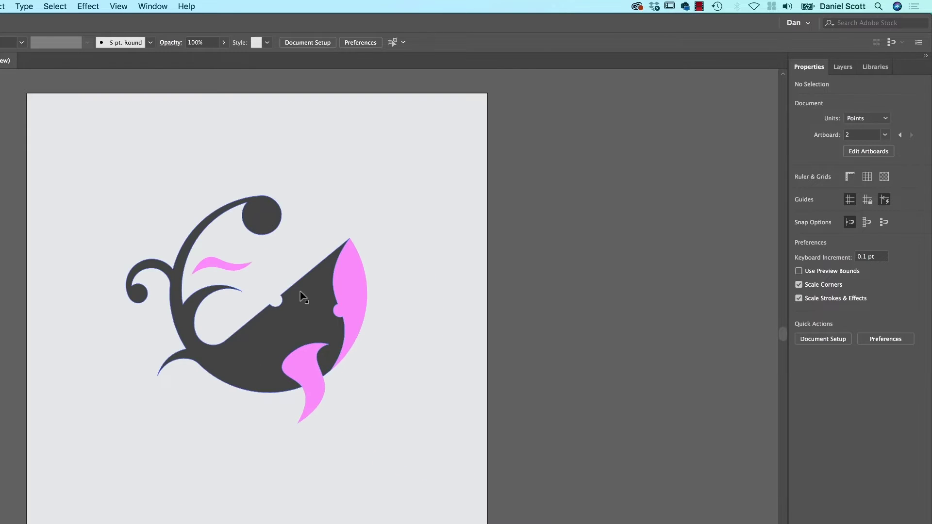
- Turn the copied whale's dark body into a gradient mesh with a first mesh point
left_click(279, 350)
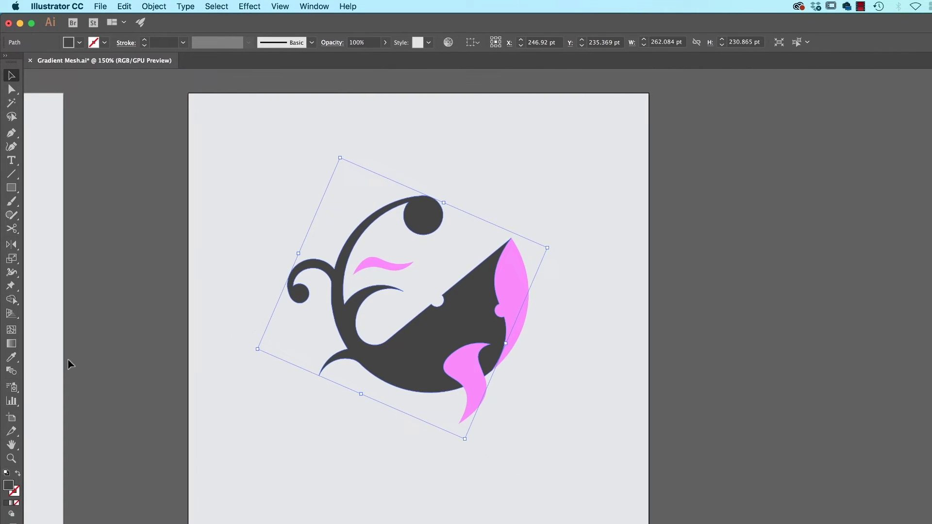
left_click(16, 314)
left_click(11, 331)
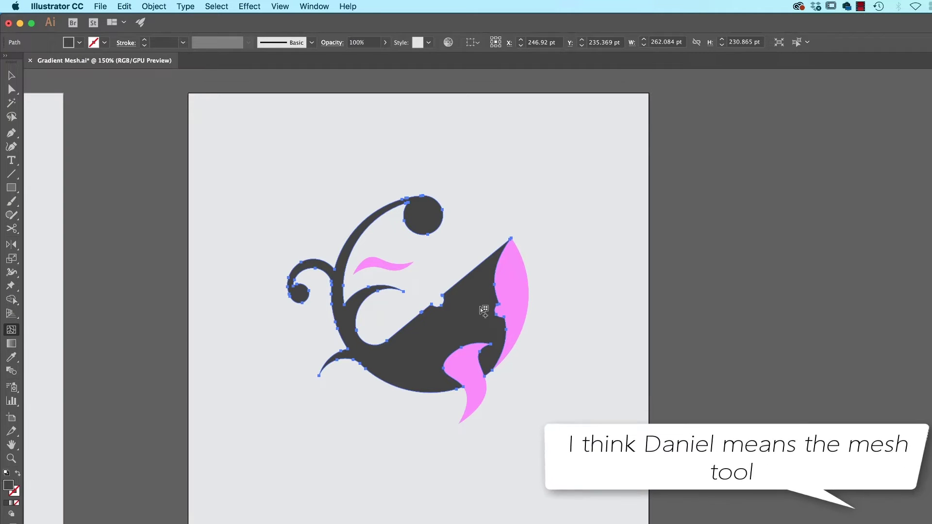
left_click(488, 300)
key("super+equal")
key("super+equal")
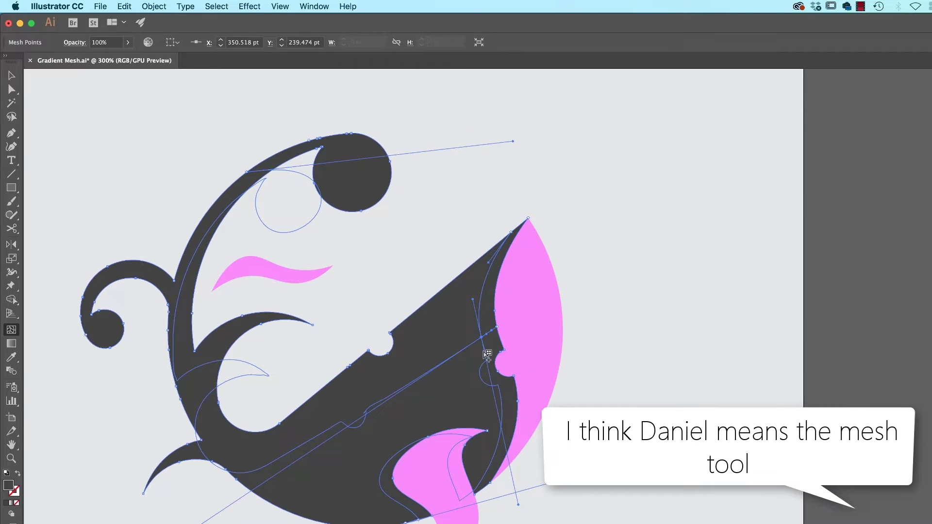
- Add mesh points along the pink belly edge down to the lower fin
left_click(497, 385)
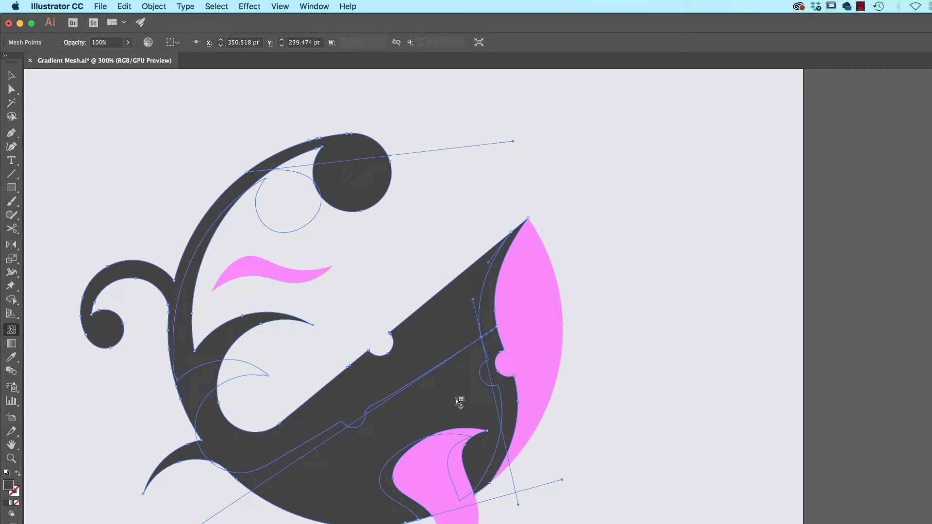
left_click(494, 376)
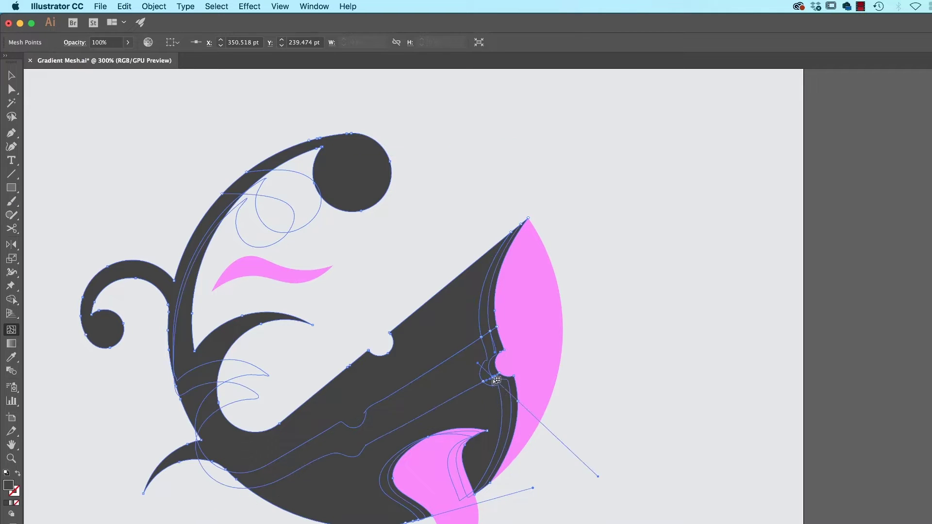
left_click(501, 431)
left_click(488, 467)
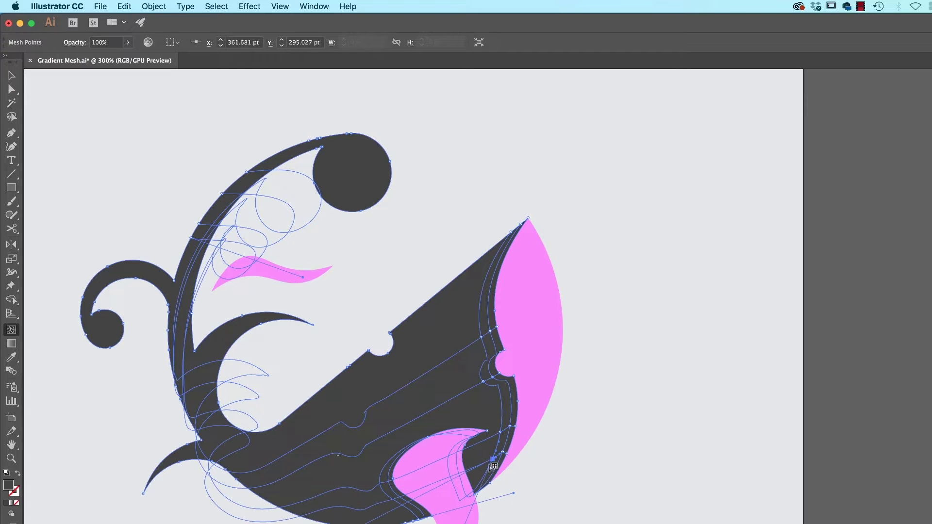
left_click(479, 479)
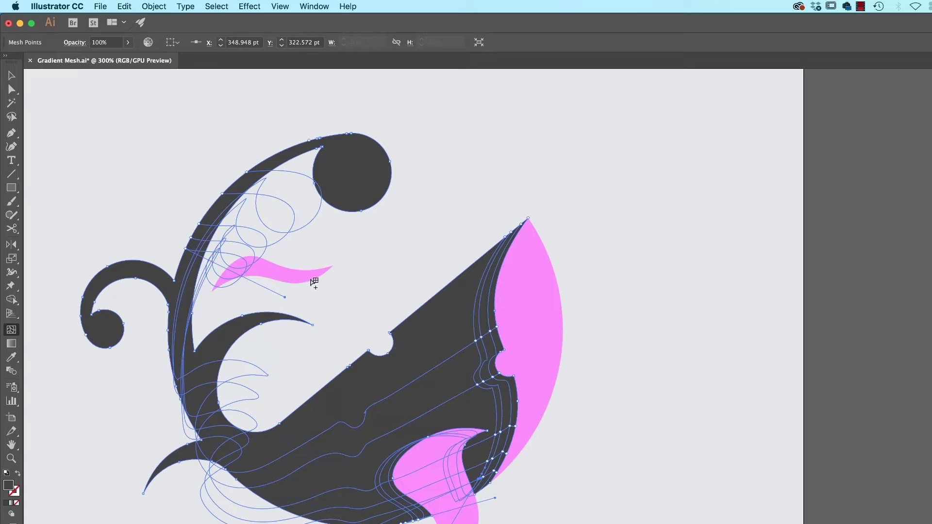
- Select the belly-edge mesh points, bulge one mesh line, and fill them with the teal swatch
left_click(11, 89)
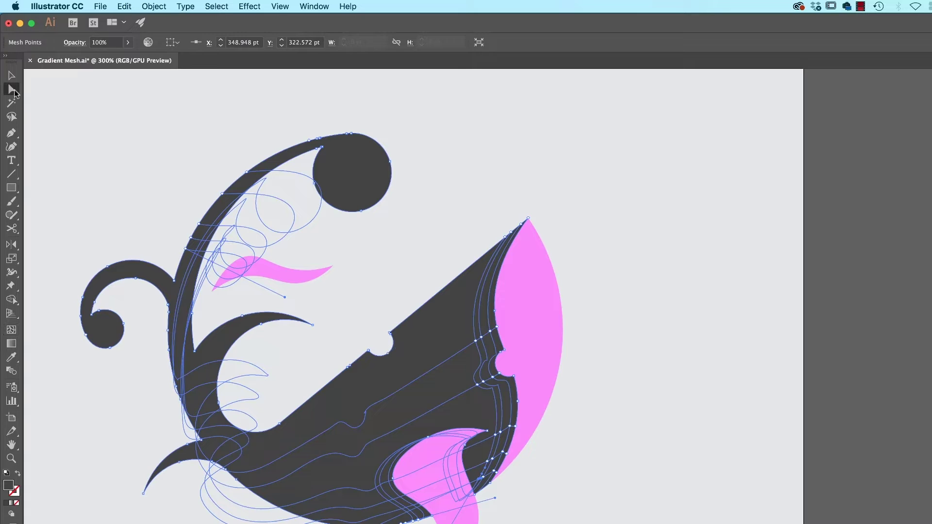
left_click(490, 335)
left_click(484, 343)
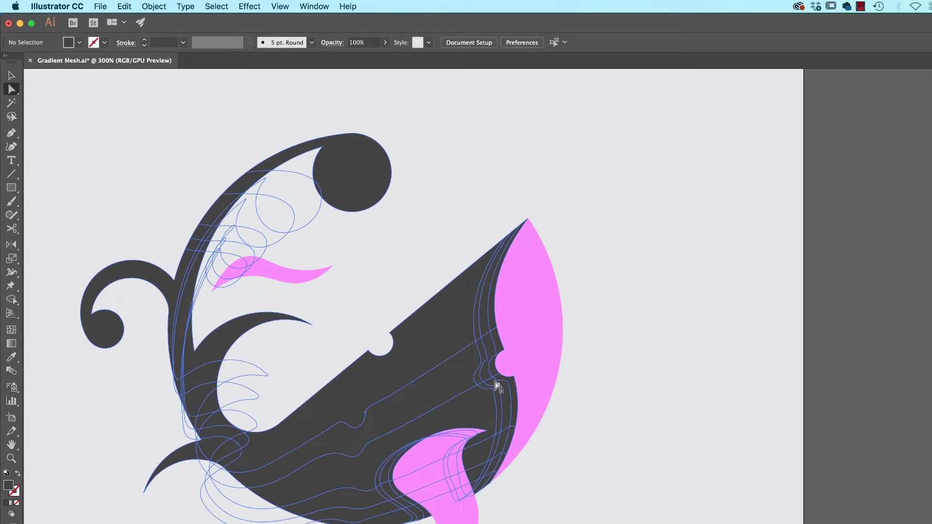
left_click(485, 340)
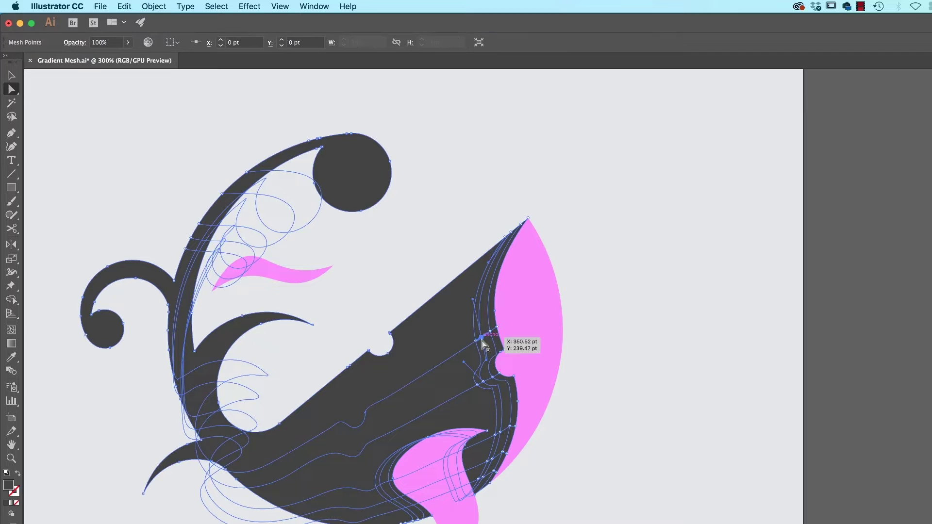
left_click_drag(494, 360, 487, 380)
left_click(489, 386)
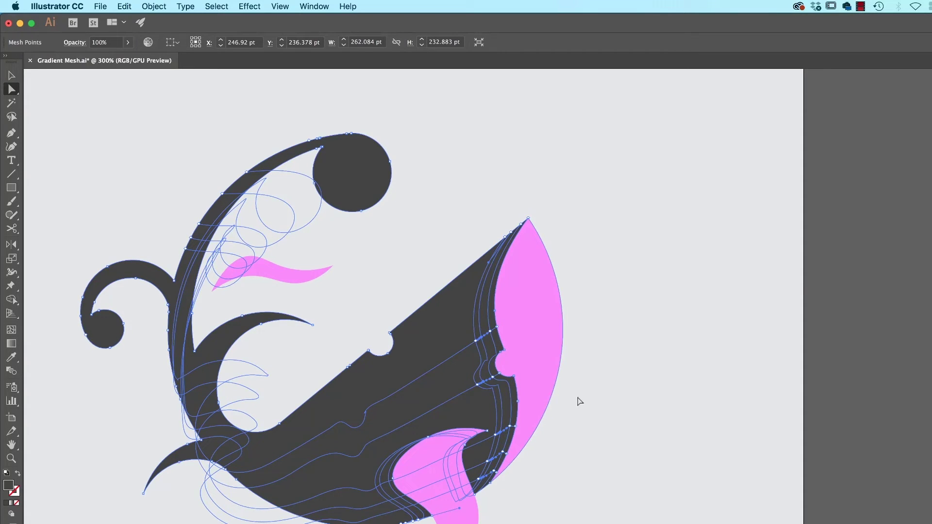
mouse_move(930, 267)
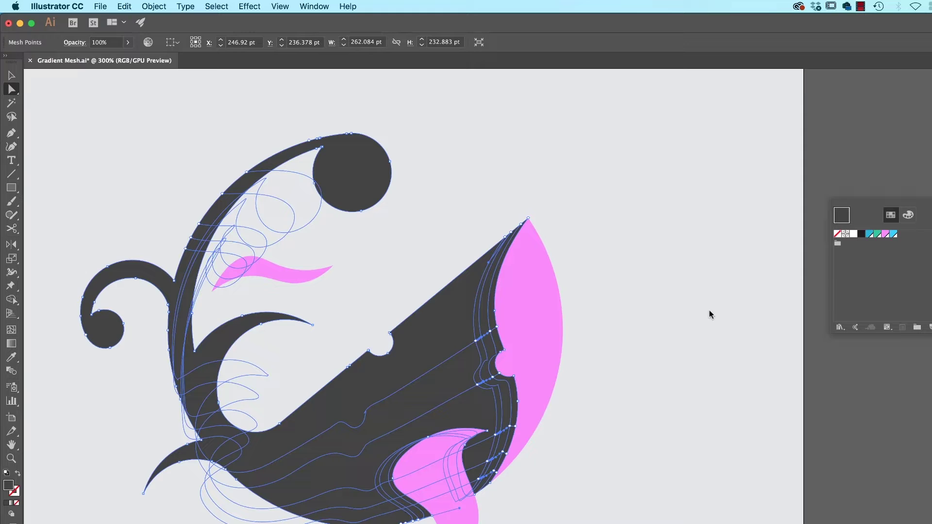
left_click(872, 235)
left_click(652, 344)
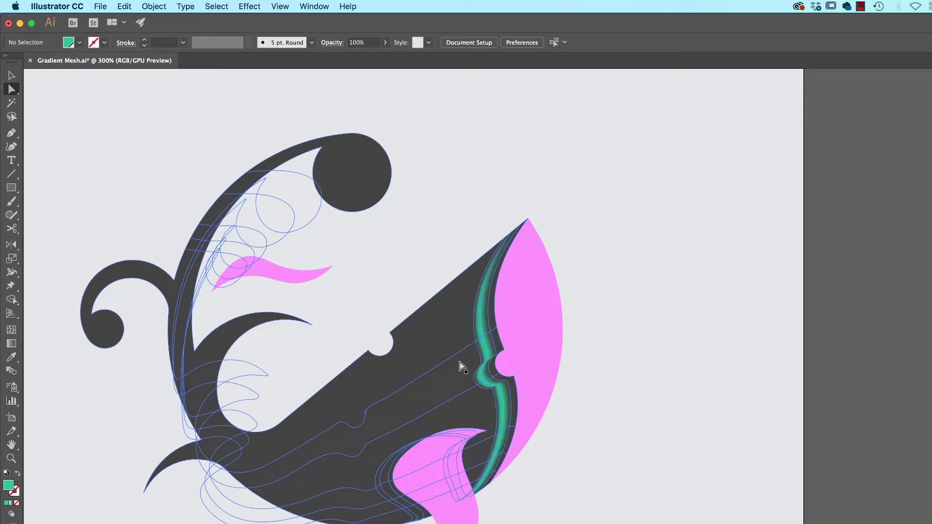
scroll(477, 343, "down", 3)
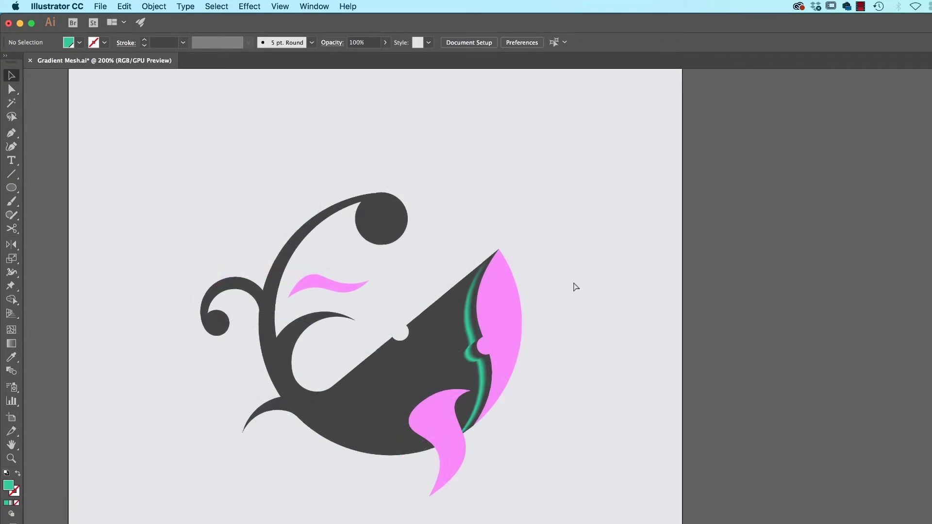
- Copy the plain whale artboard to a third artboard on the right
key("super+minus")
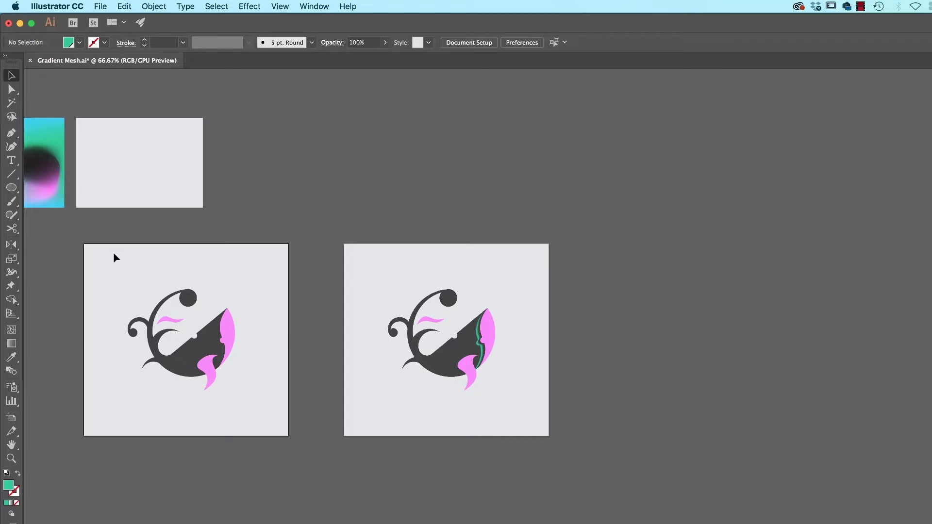
key("shift+o")
left_click_drag(109, 251, 642, 258)
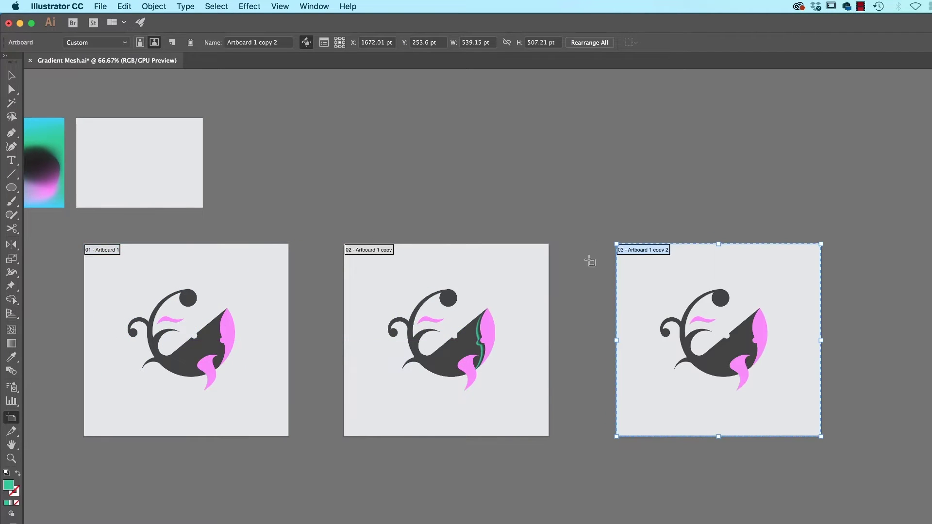
key("Escape")
- Draw a large circle over the third whale and nudge it slightly left
key("super+equal")
key("super+equal")
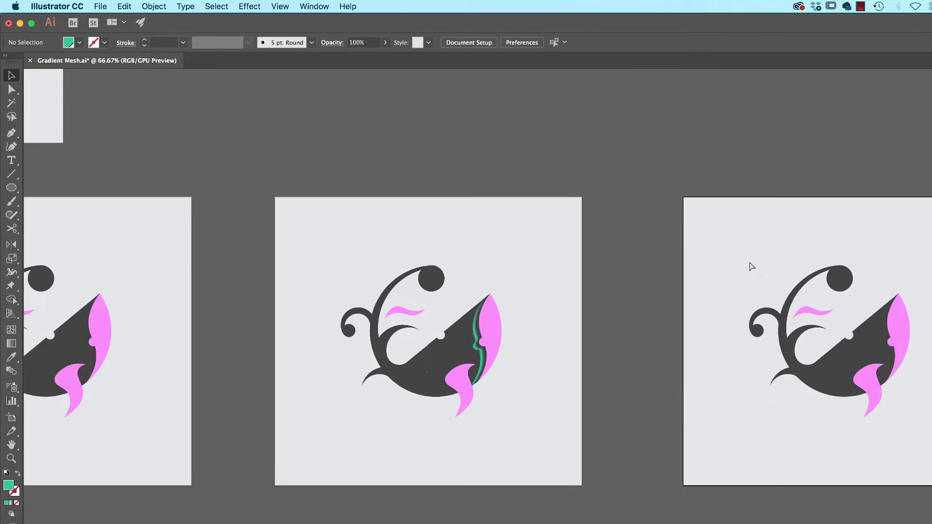
left_click_drag(749, 261, 216, 289)
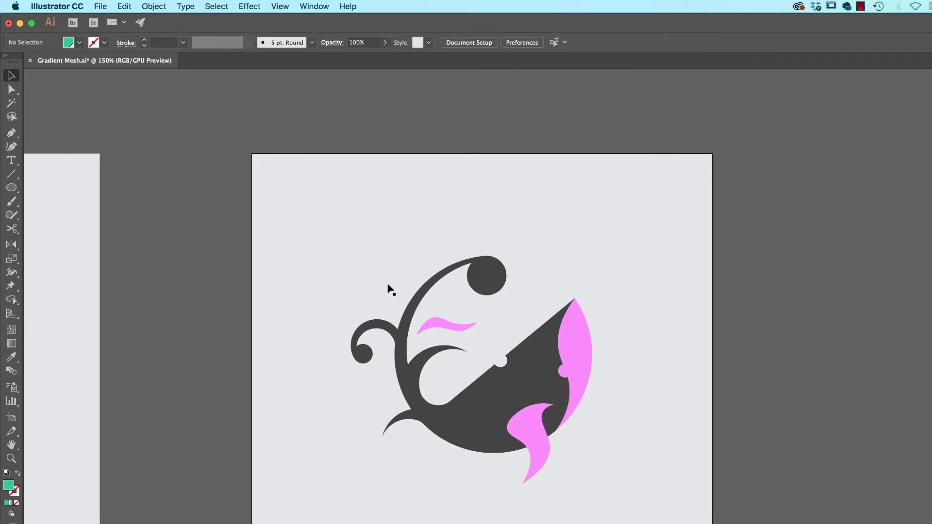
left_click(11, 187)
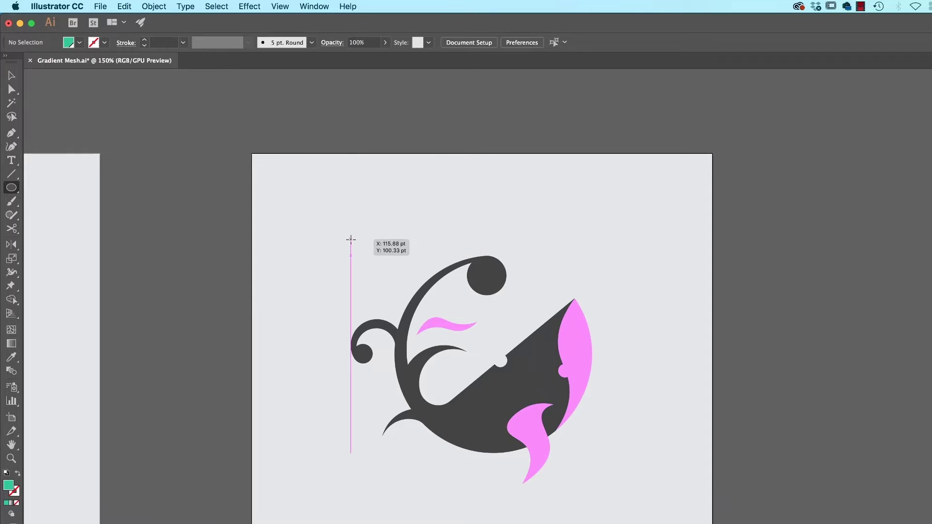
left_click_drag(351, 239, 610, 470)
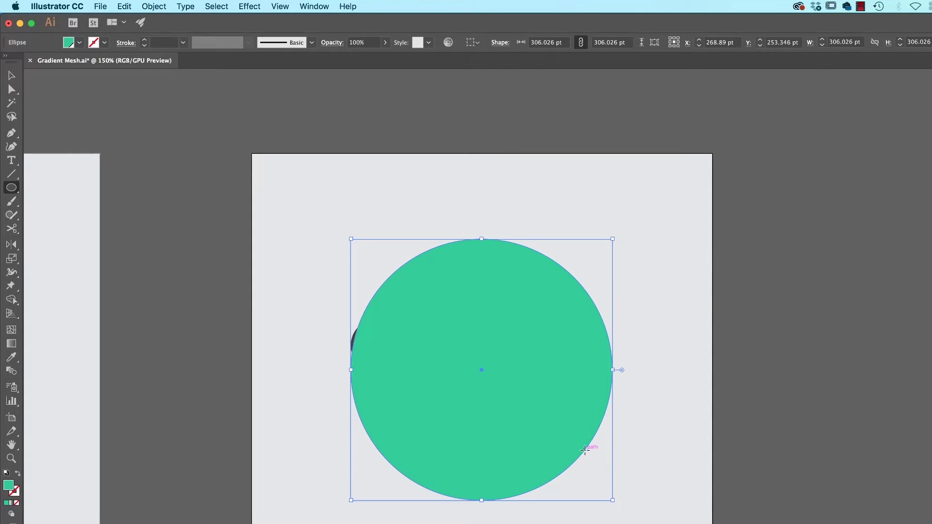
key("v")
left_click_drag(563, 421, 551, 421)
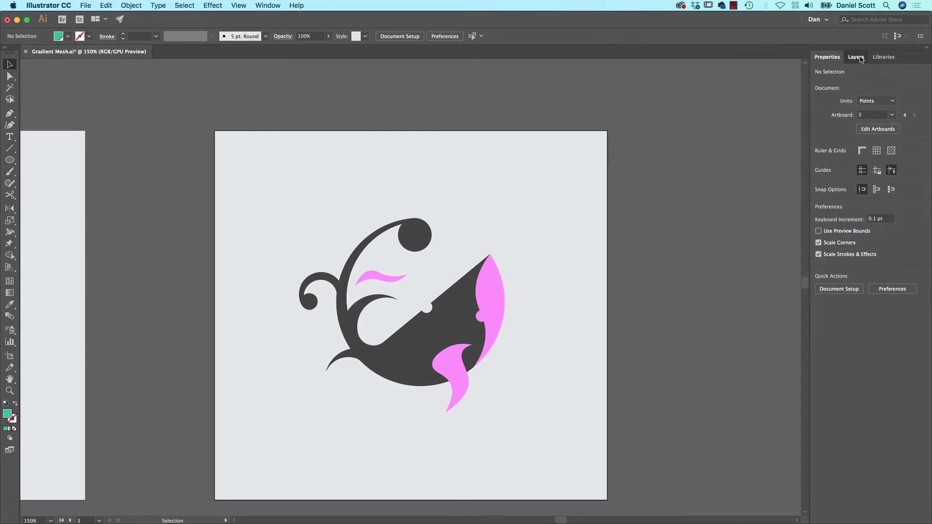
- Rename Layer 1 to Whale and add a new Gradient layer beneath it
left_click(863, 58)
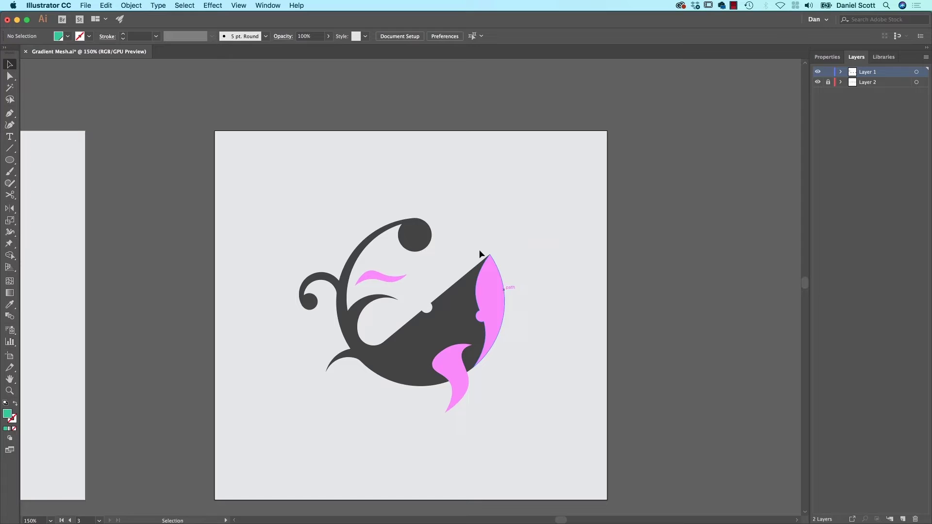
double_click(870, 73)
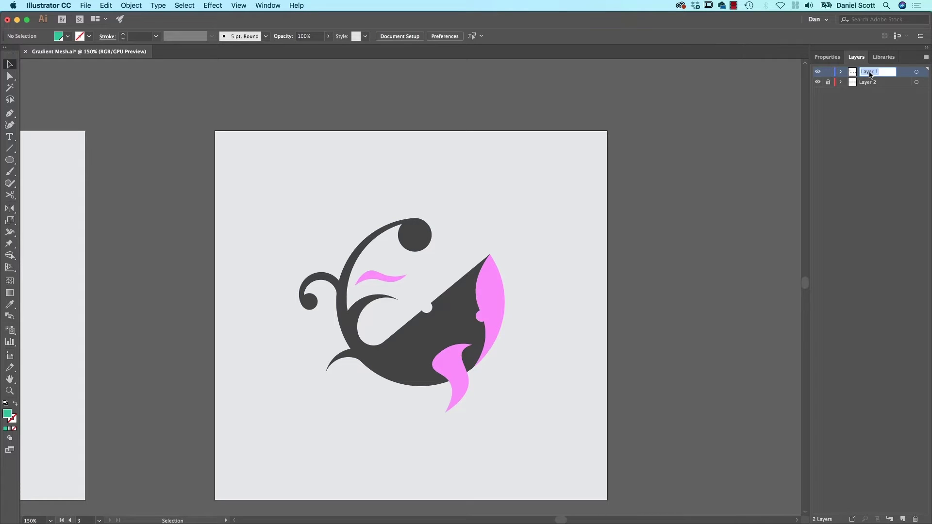
type("Whale")
key("Return")
left_click(902, 517)
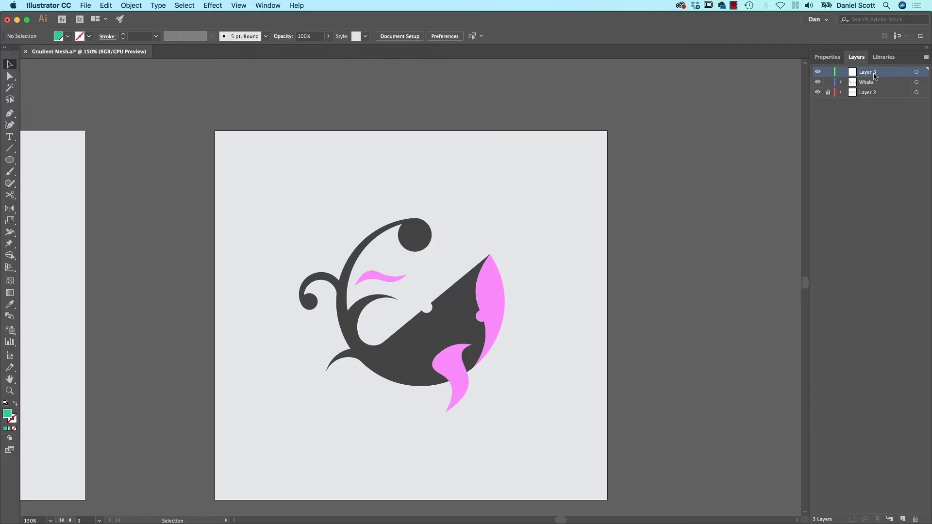
left_click_drag(875, 77, 873, 92)
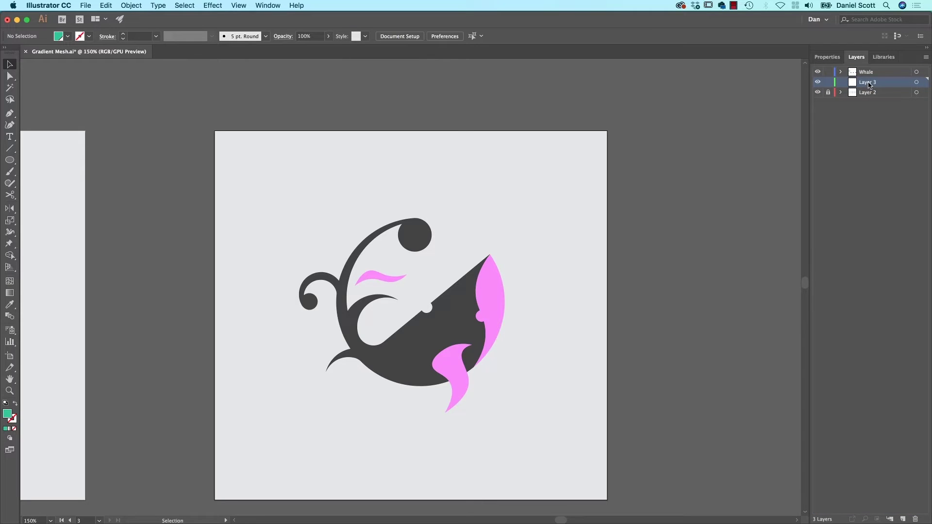
double_click(869, 83)
type("Gradient")
key("Return")
- Draw a 328 pt green circle centred behind the whale on the Gradient layer
left_click(9, 160)
left_click_drag(289, 197, 524, 377)
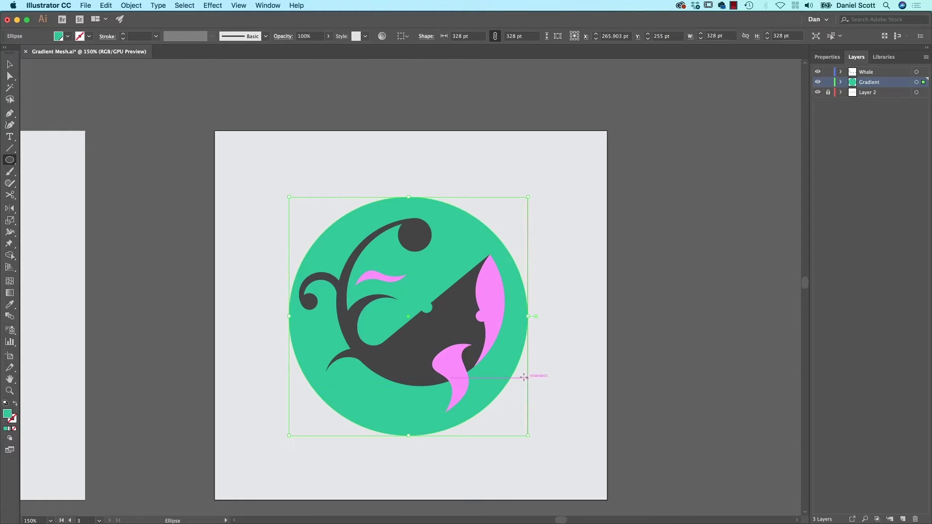
key("v")
left_click_drag(521, 296, 524, 292)
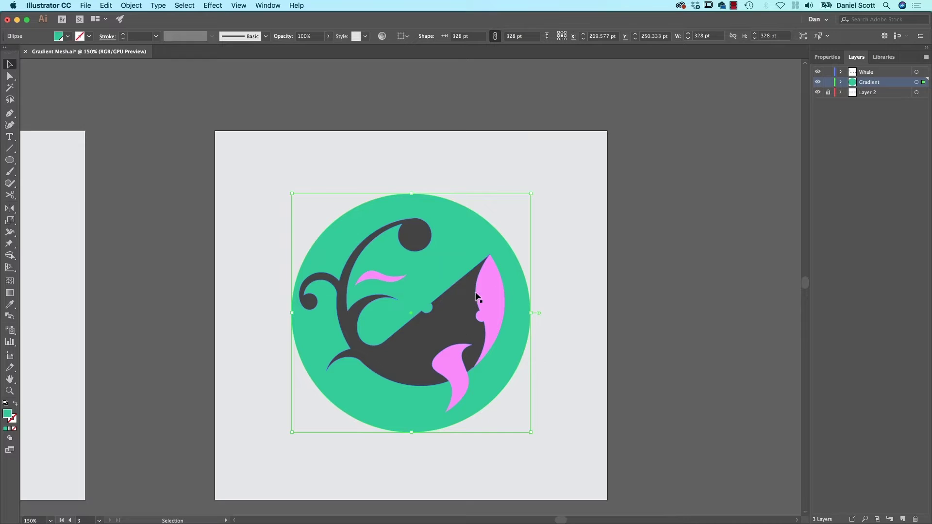
- Lock the Whale layer and display only its artwork as outlines
left_click(576, 290)
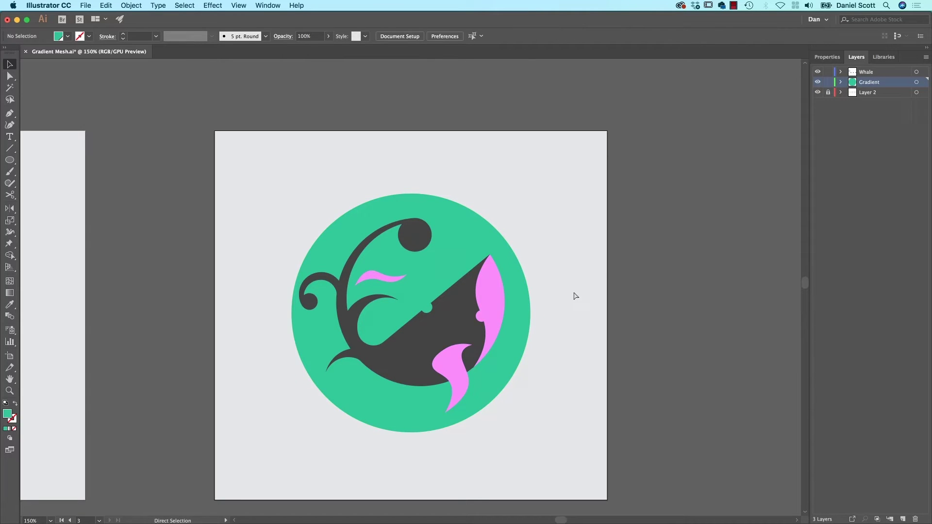
key("super+y")
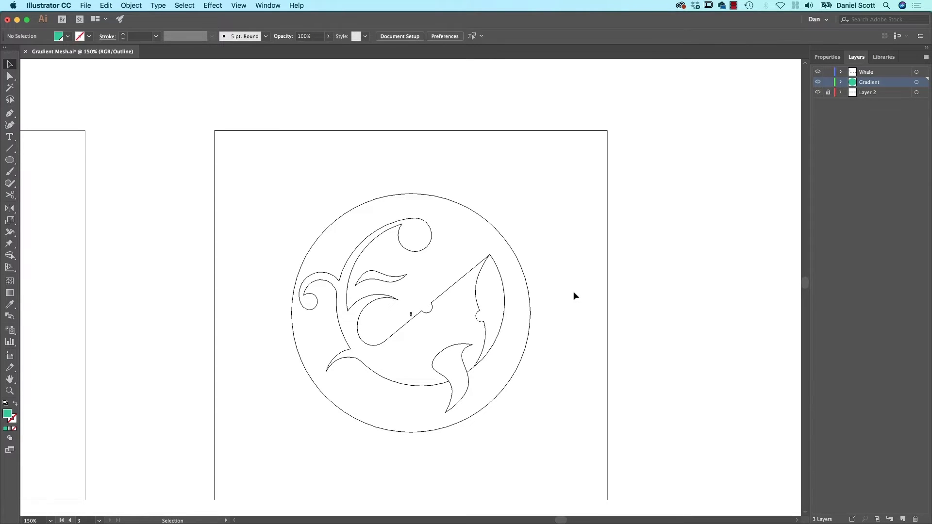
key("super+y")
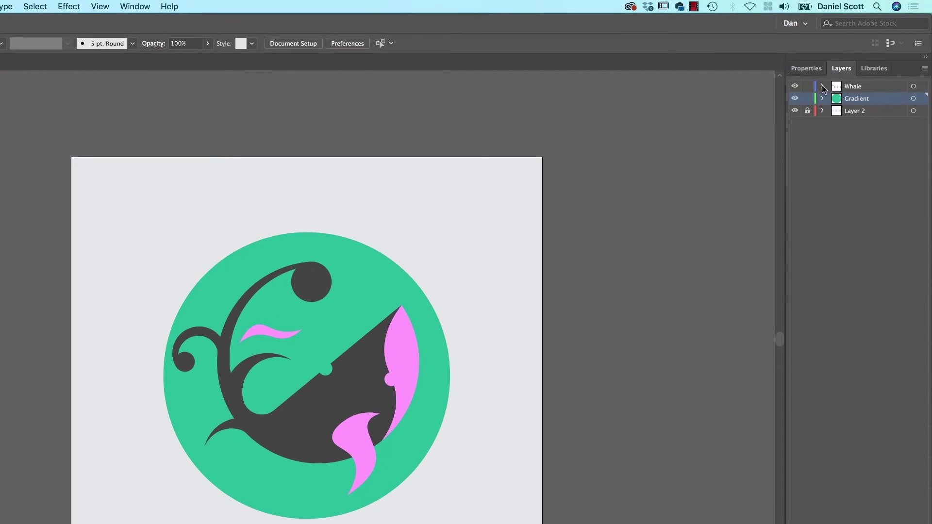
left_click(807, 87)
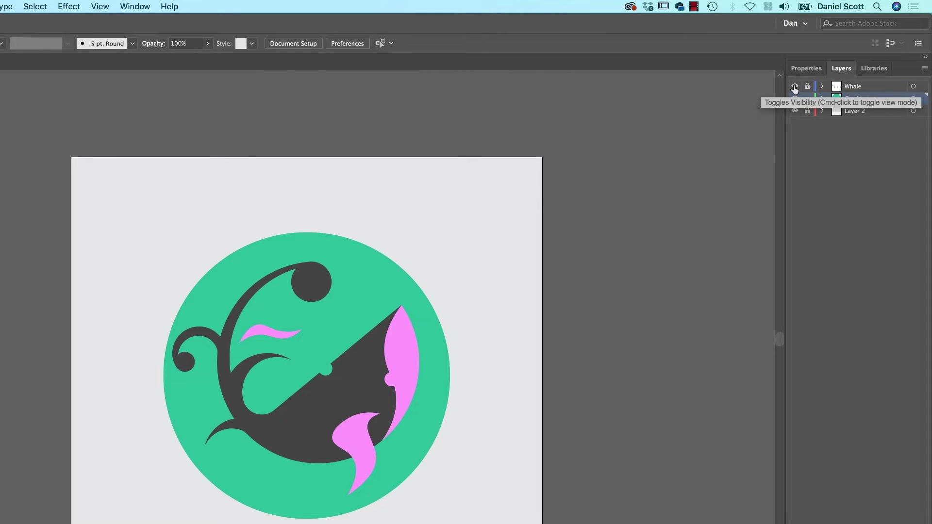
left_click(794, 88, "super")
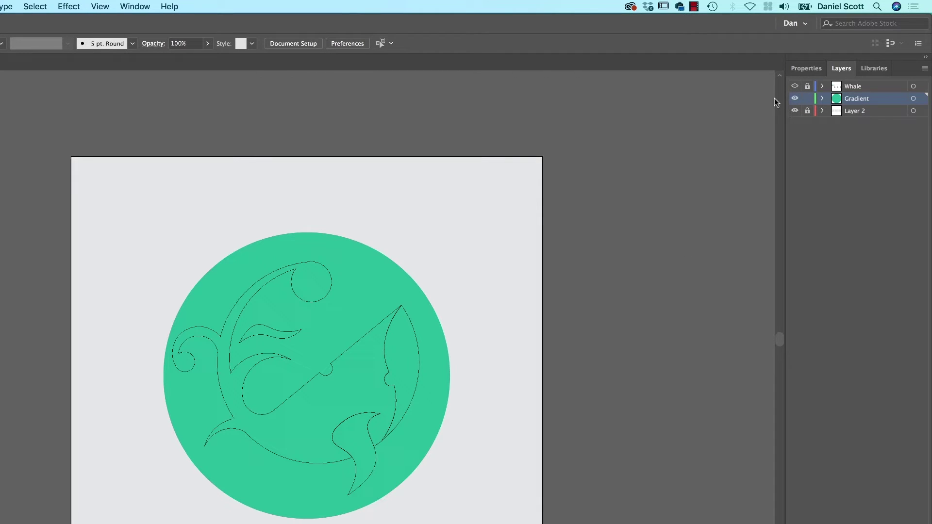
left_click(795, 87, "super")
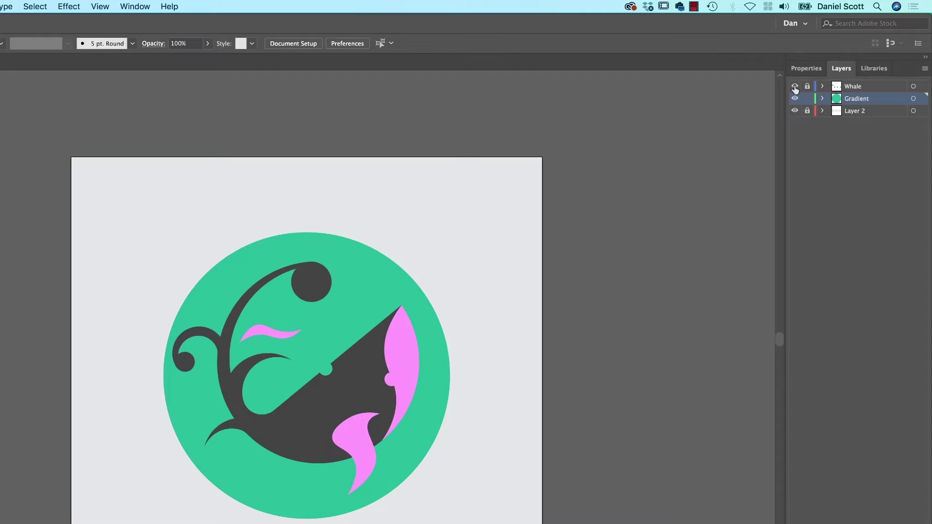
left_click(794, 87, "super")
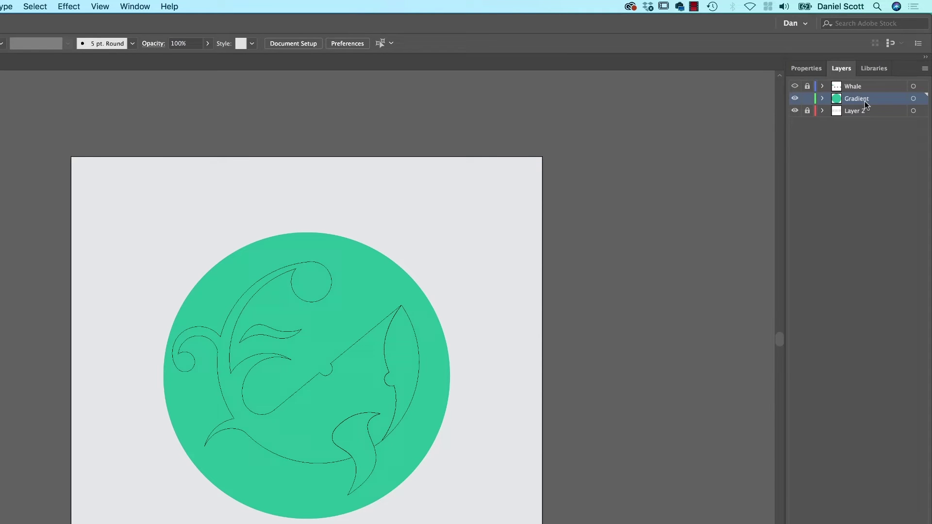
- Select the green circle and zoom in to frame it
left_click(335, 363)
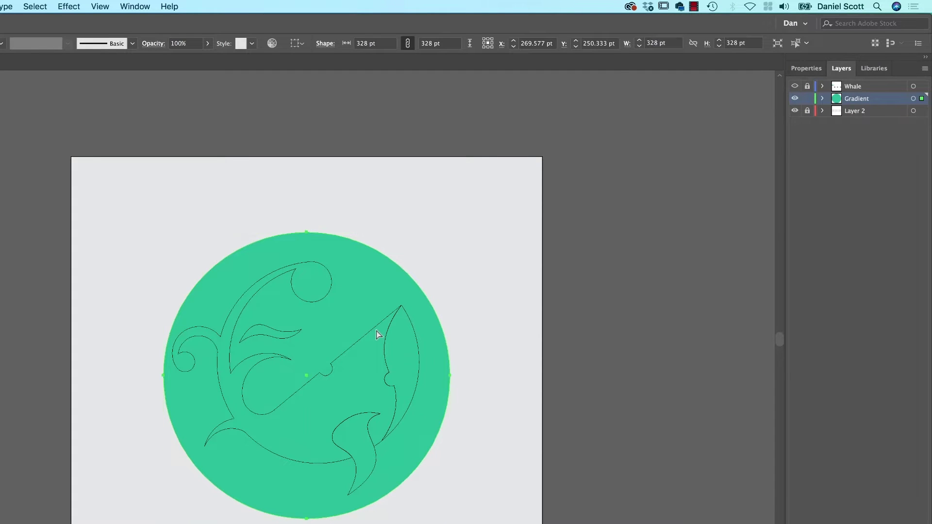
key("super+equal")
key("super+equal")
key("super+equal")
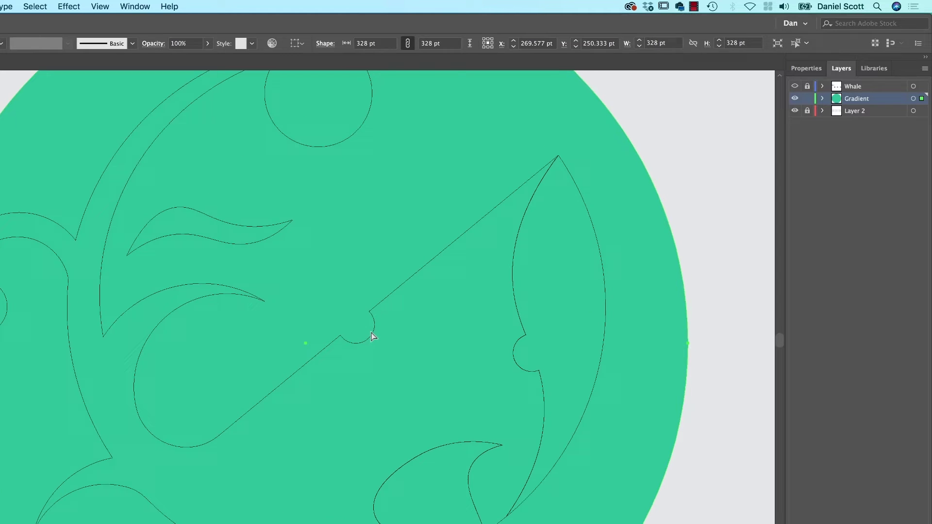
key("super+minus")
left_click_drag(358, 295, 303, 281)
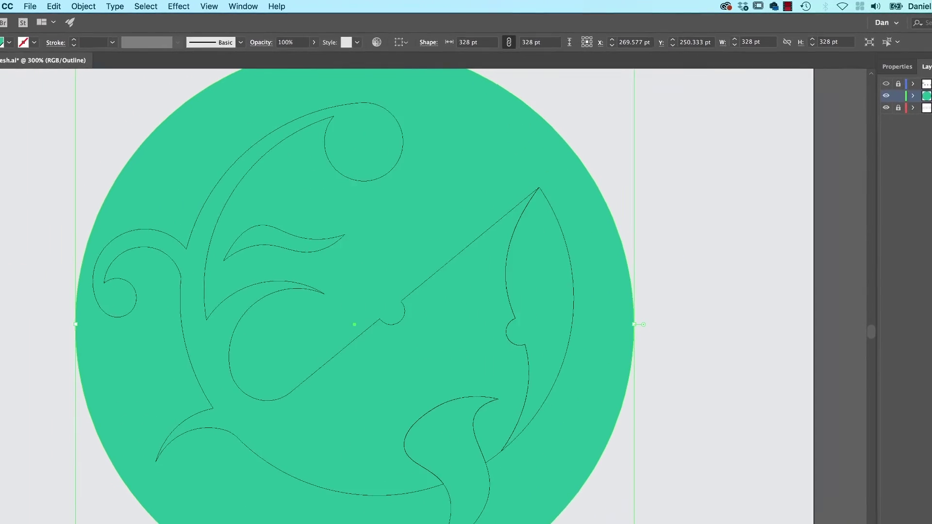
- Add the first mesh point to the circle and bend its vertical and horizontal lines
left_click(12, 324)
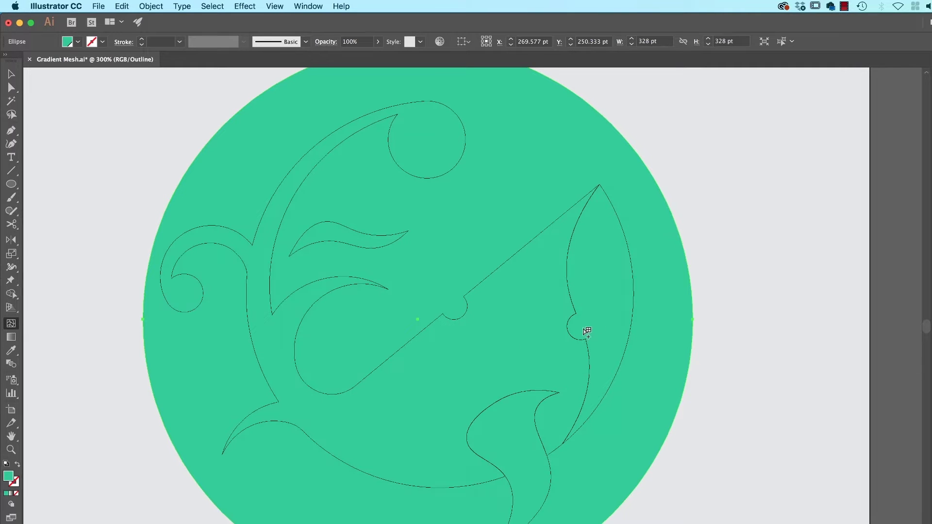
left_click(554, 296)
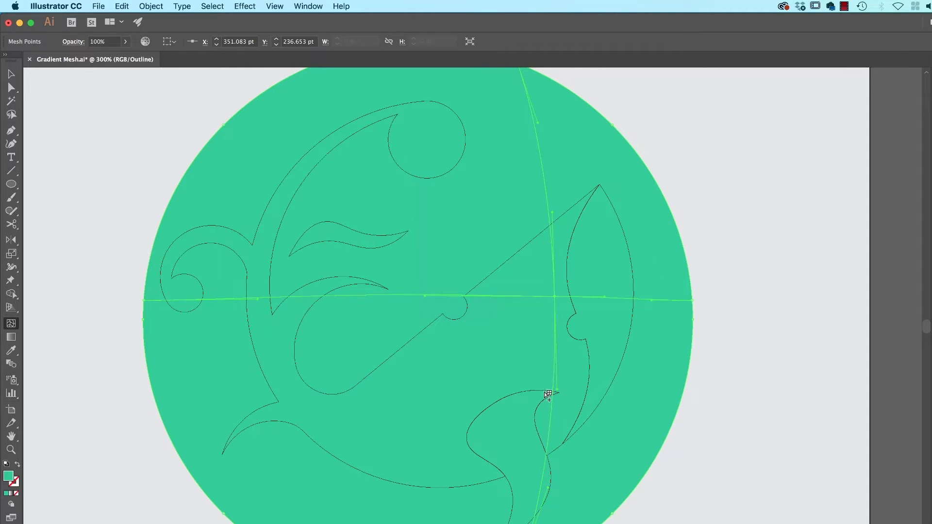
left_click(17, 92)
left_click_drag(556, 389, 576, 390)
left_click_drag(553, 295, 563, 357)
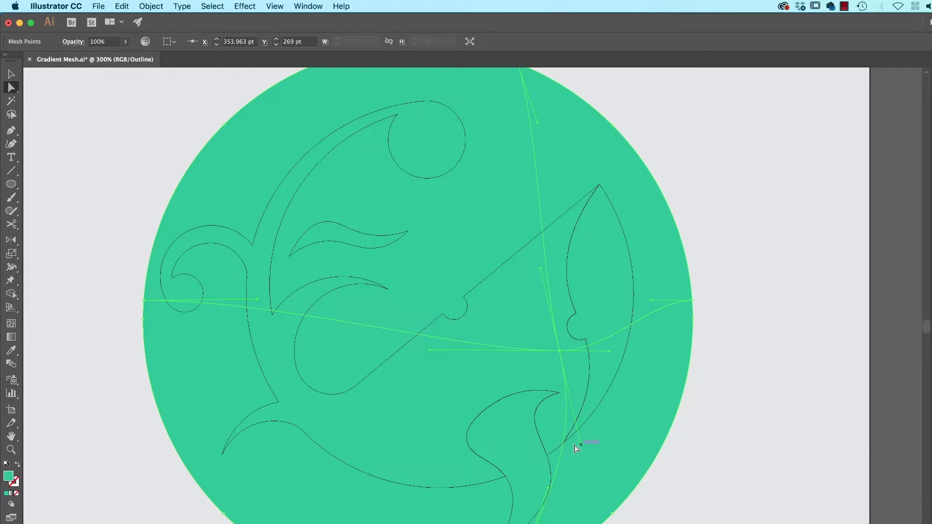
- Reshape the lower vertical mesh line and add a second horizontal line higher up
left_click_drag(575, 444, 570, 444)
left_click_drag(548, 488, 576, 428)
left_click(10, 325)
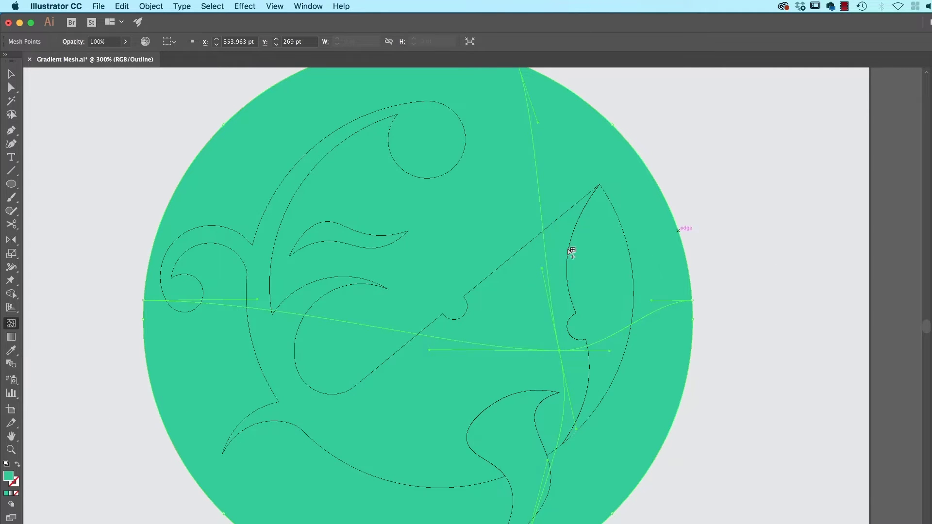
left_click(546, 259)
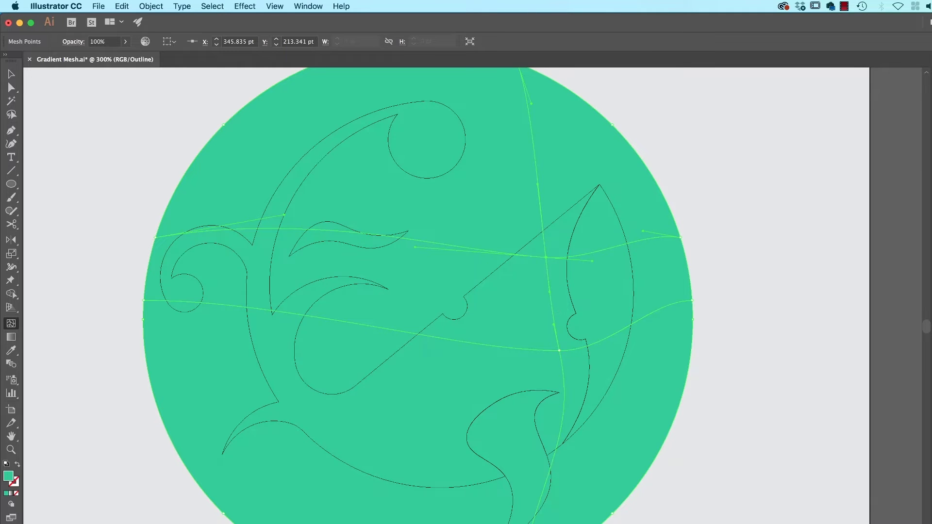
- Curve the new horizontal mesh line up and down and slightly reshape the vertical line
left_click(10, 87)
left_click_drag(592, 262, 585, 226)
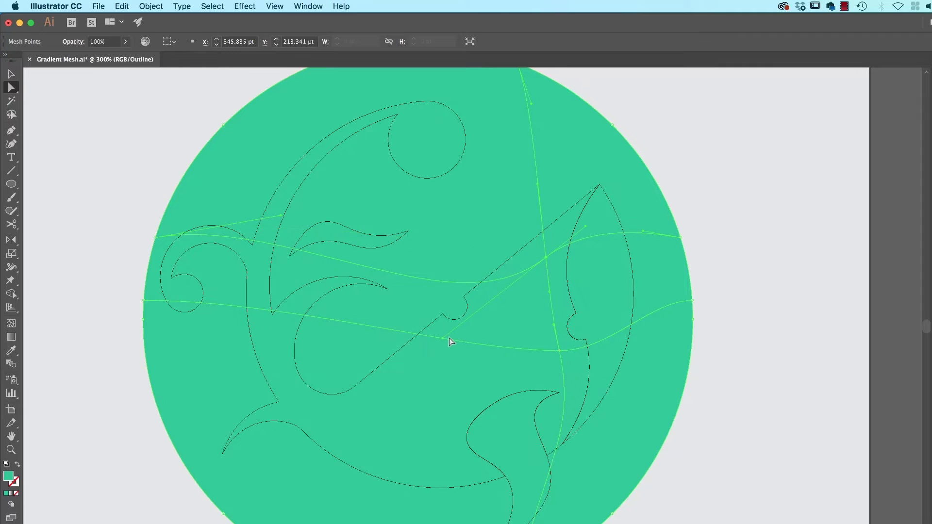
left_click_drag(442, 338, 412, 394)
left_click_drag(546, 295, 545, 298)
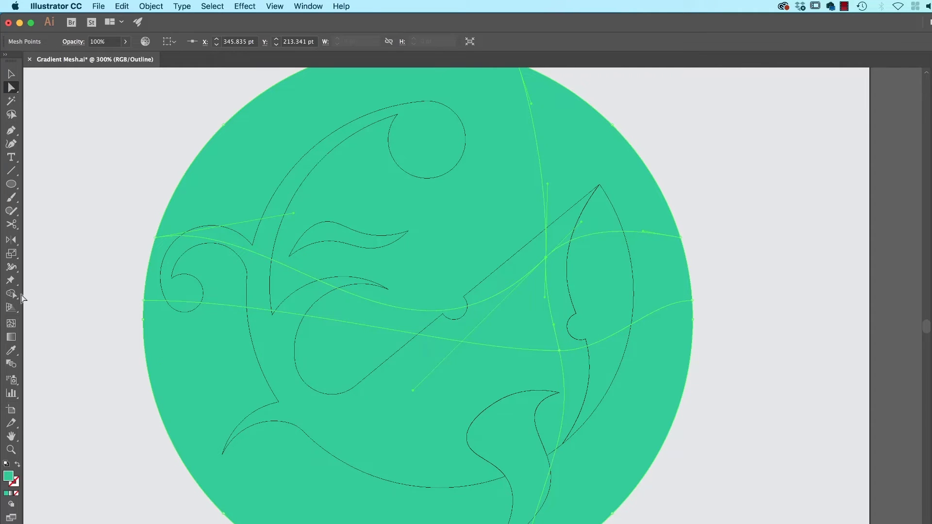
- Add a lower-left mesh point and move its lines up along the whale's fin
left_click(11, 323)
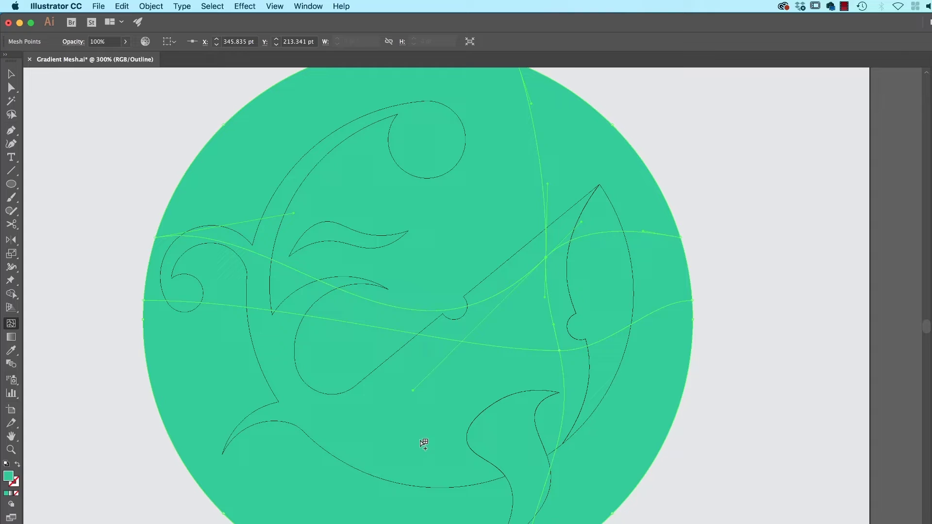
left_click(448, 447)
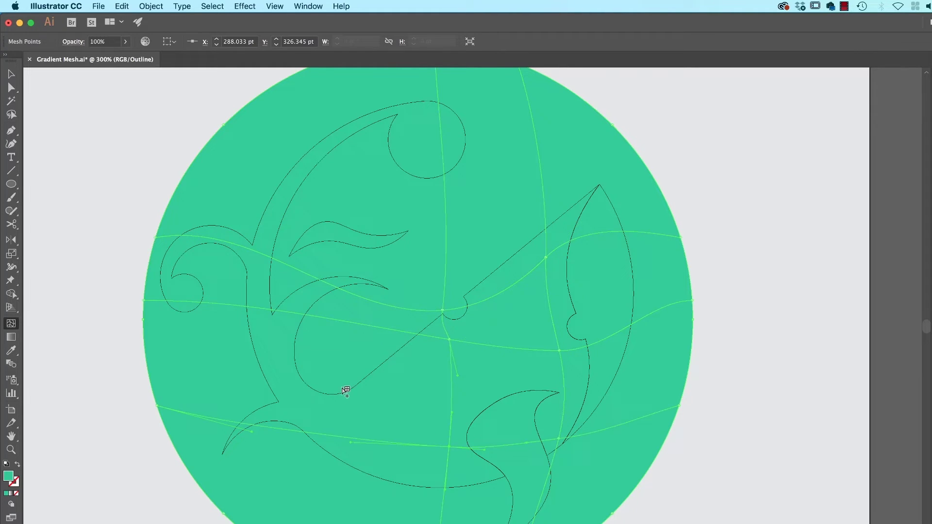
key("a")
left_click_drag(497, 446, 559, 440)
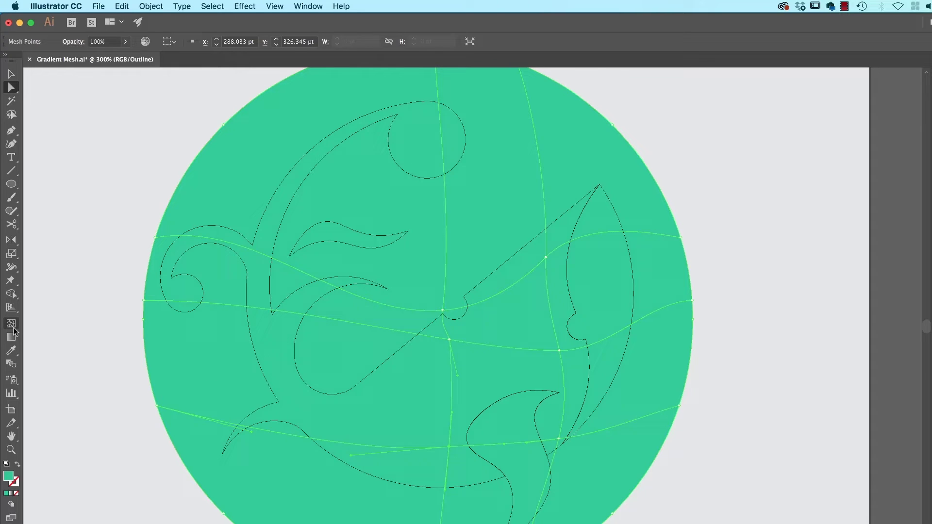
left_click(560, 439)
left_click_drag(559, 439, 567, 374)
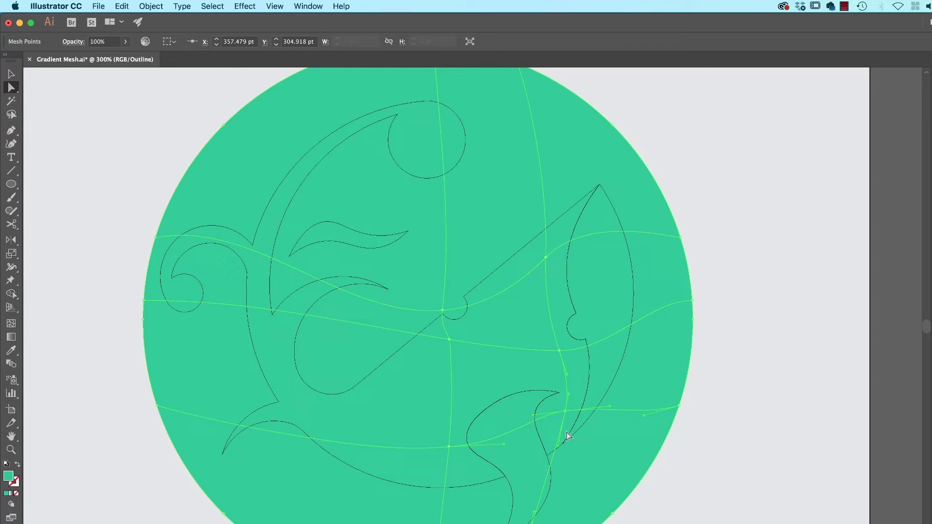
left_click_drag(558, 446, 550, 447)
left_click(448, 446)
- Drag the centre, middle and right mesh points so the lines curve along the whale's body
left_click(449, 339)
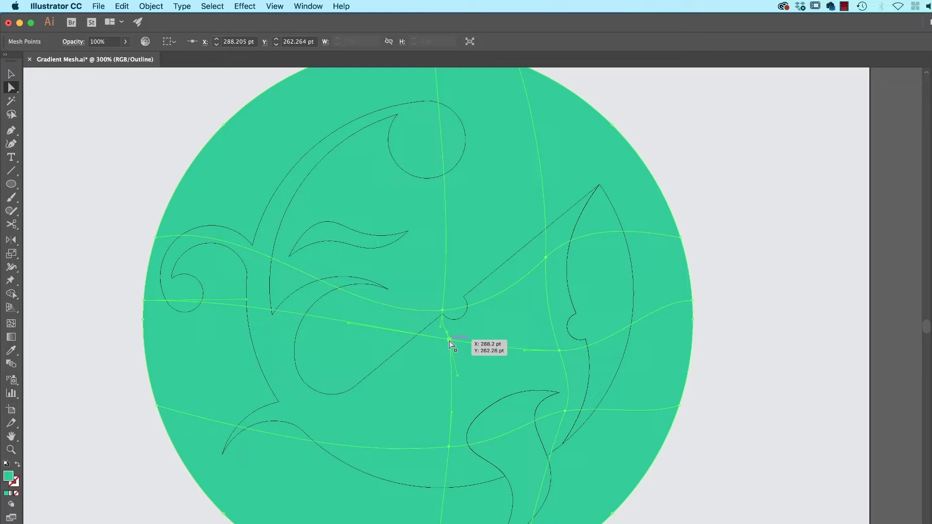
left_click_drag(450, 341, 416, 239)
left_click(440, 348)
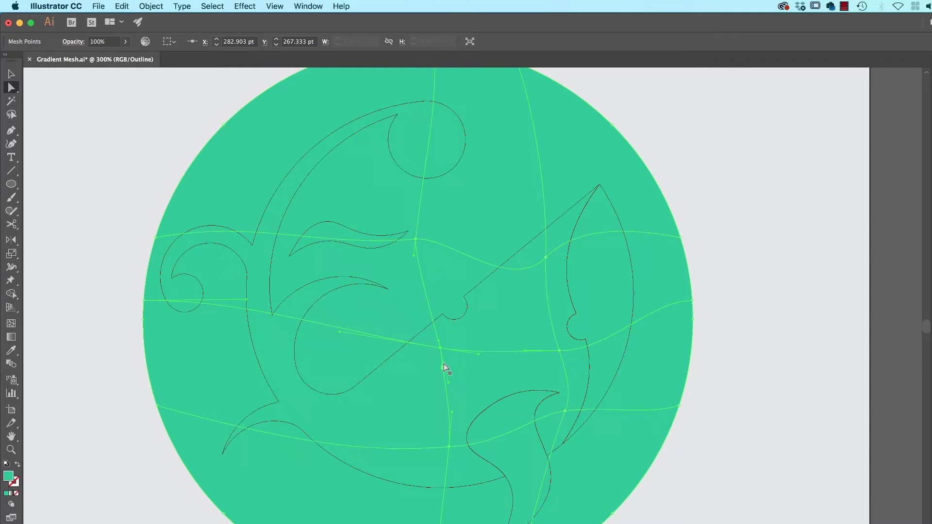
left_click_drag(438, 341, 435, 320)
left_click_drag(480, 353, 484, 347)
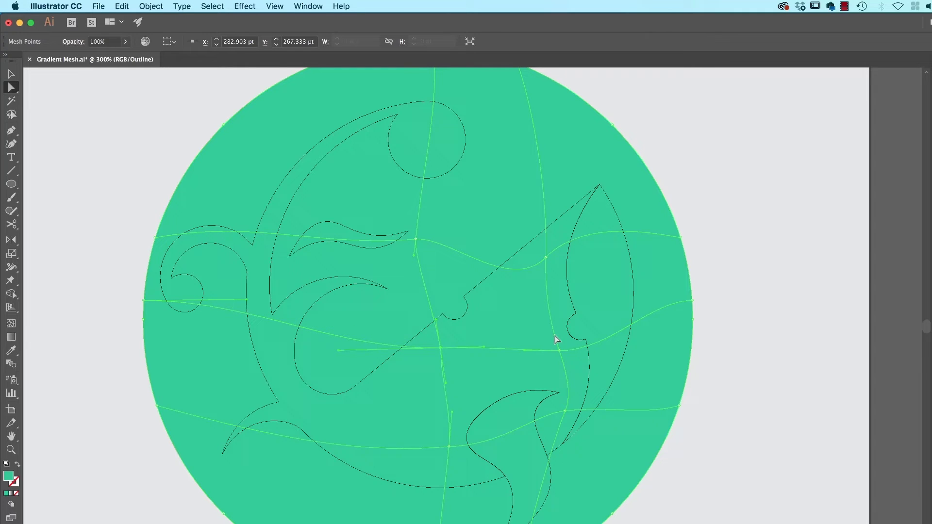
left_click(559, 351)
left_click_drag(525, 351, 512, 362)
- Colour the mesh point beside the whale's fin cyan
left_click(546, 259)
key("a")
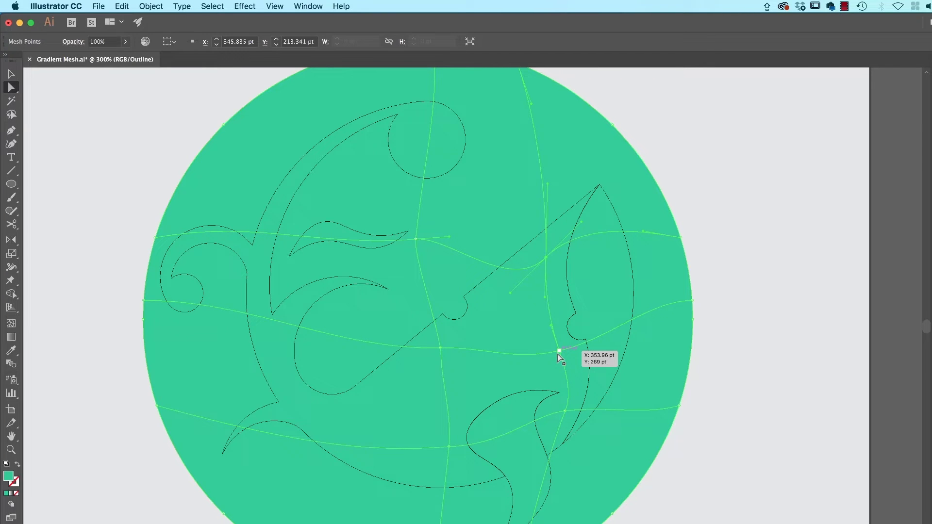
left_click(559, 351)
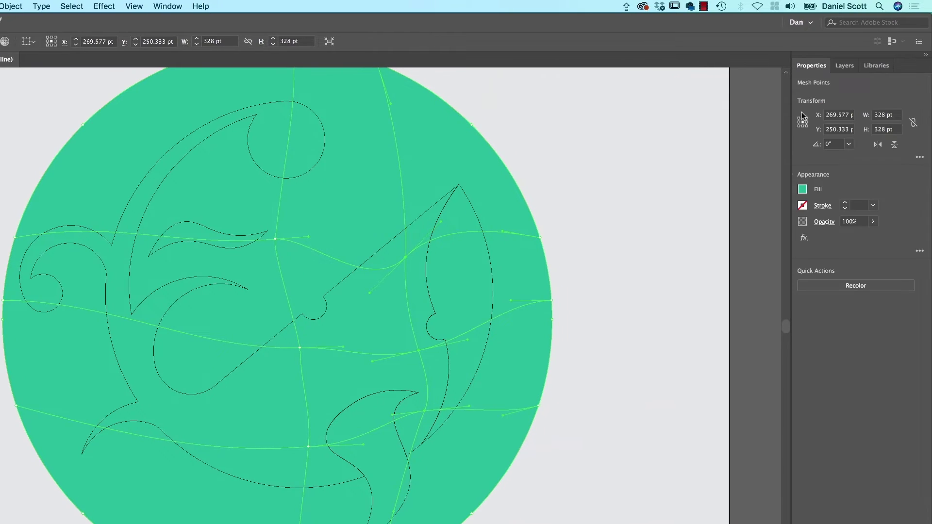
left_click(802, 189)
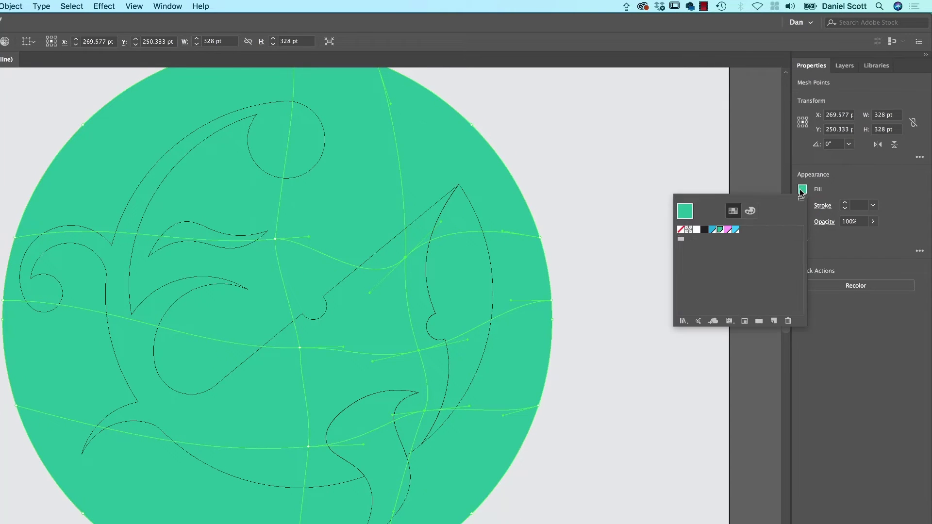
left_click(735, 230)
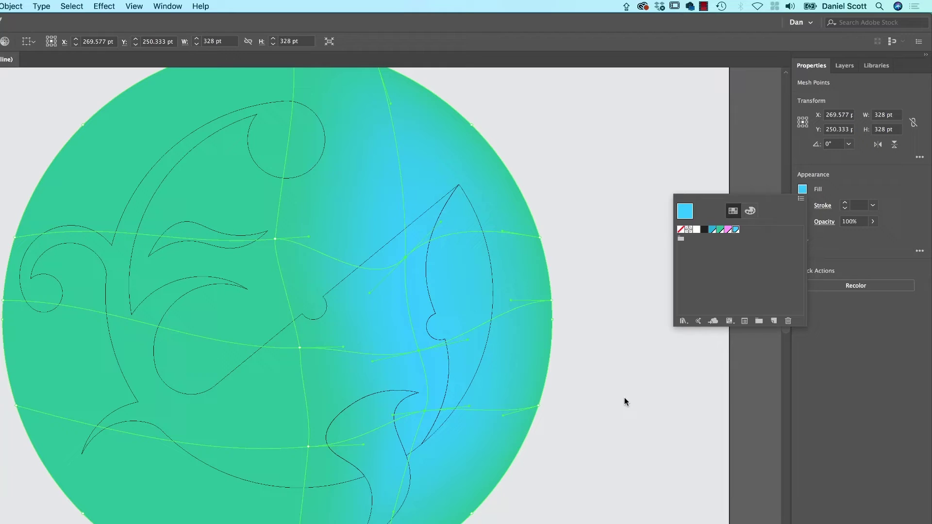
left_click(595, 386)
left_click(597, 392)
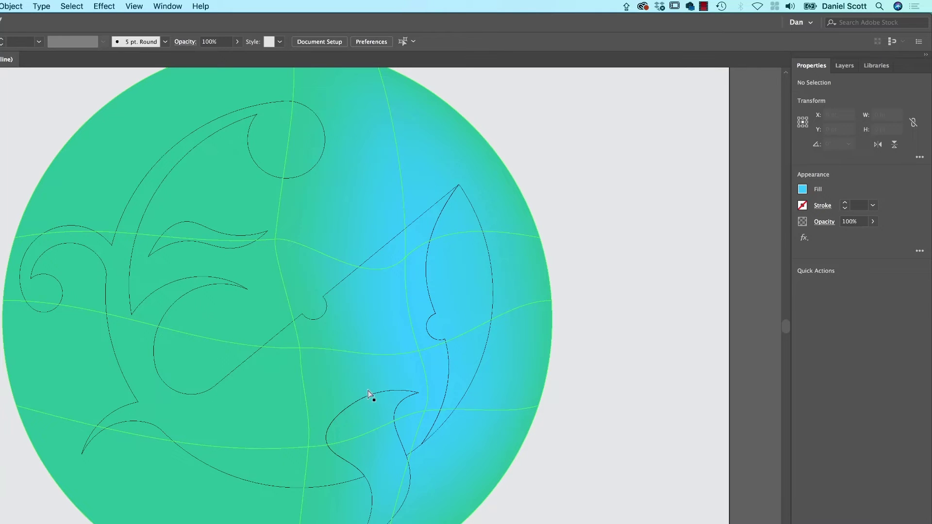
- Make the bottom mesh point cyan and drag the bottom and central points to reshape the gradient
left_click(308, 447)
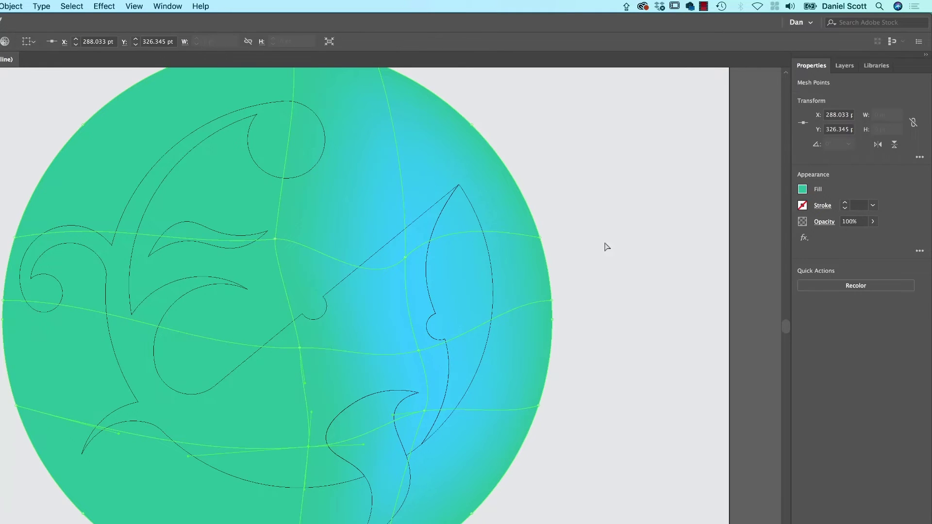
left_click(802, 190)
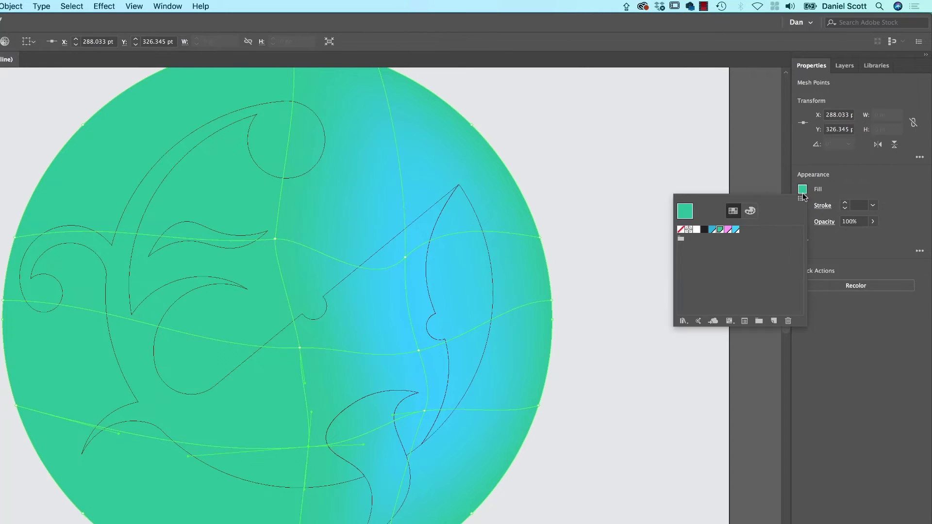
left_click(736, 230)
left_click(597, 494)
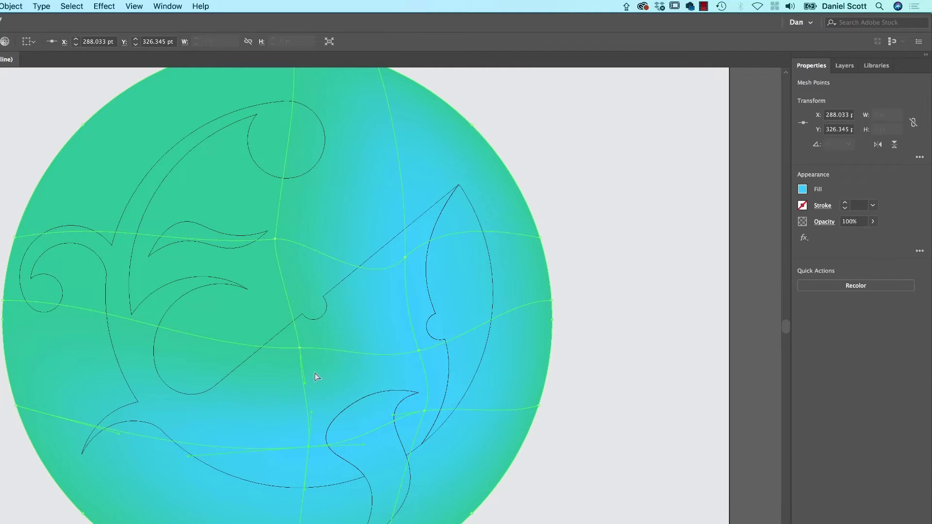
left_click_drag(309, 446, 309, 459)
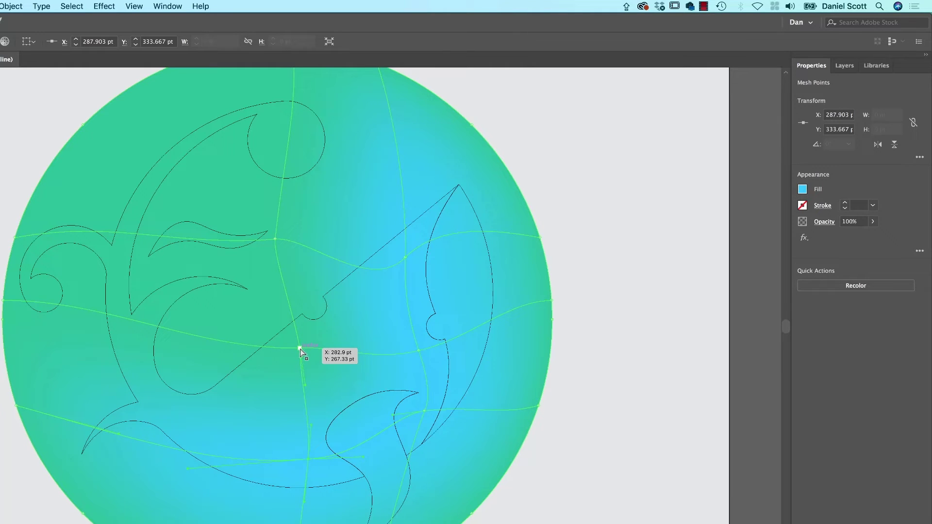
left_click_drag(300, 348, 389, 277)
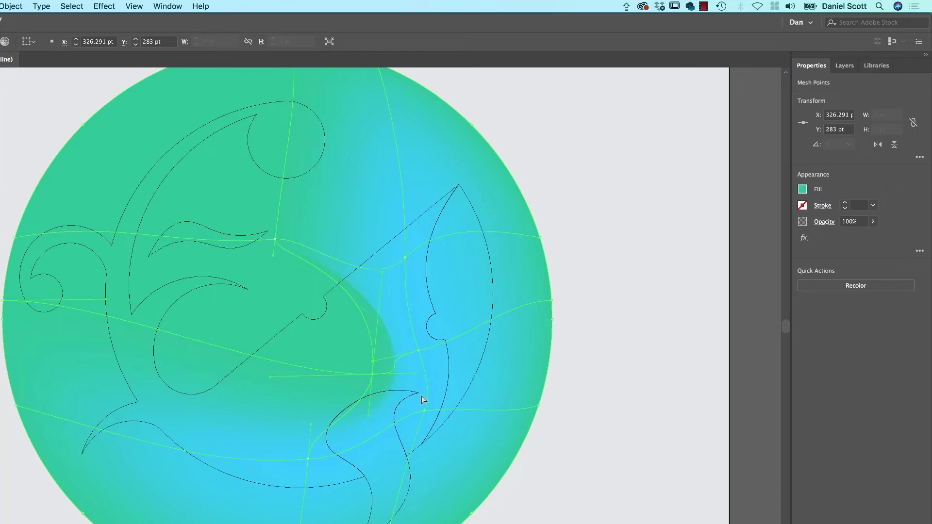
- Inspect the cyan gradient near the whale's tail, then zoom out to the whole circle
left_click(600, 402)
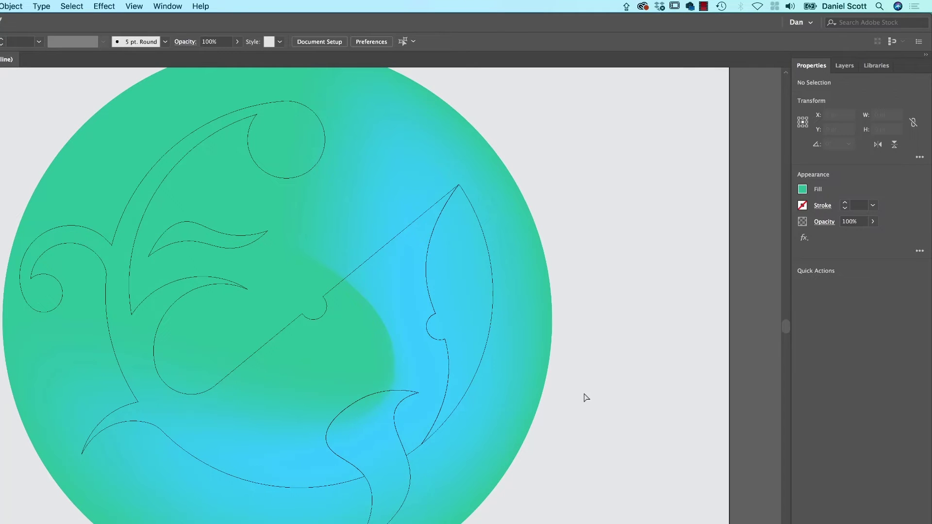
key("super+equal")
key("super+equal")
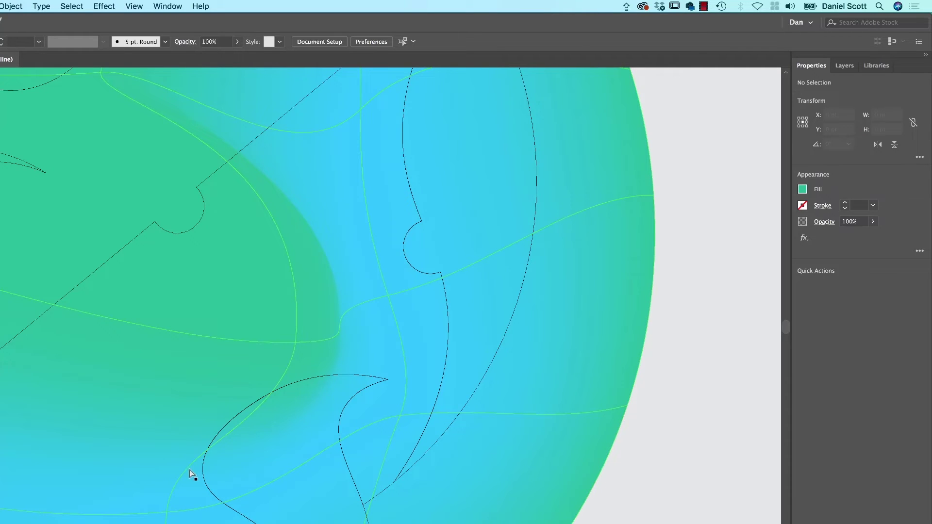
left_click(296, 343)
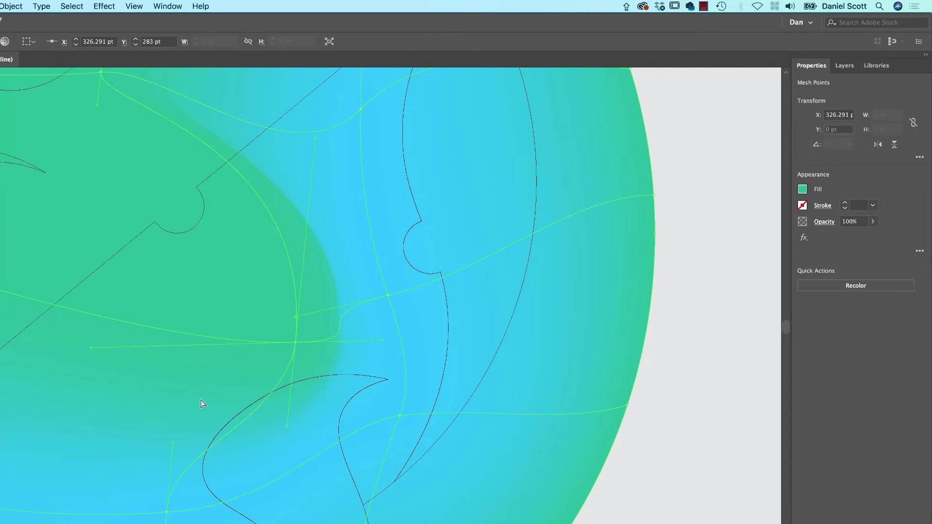
key("super+minus")
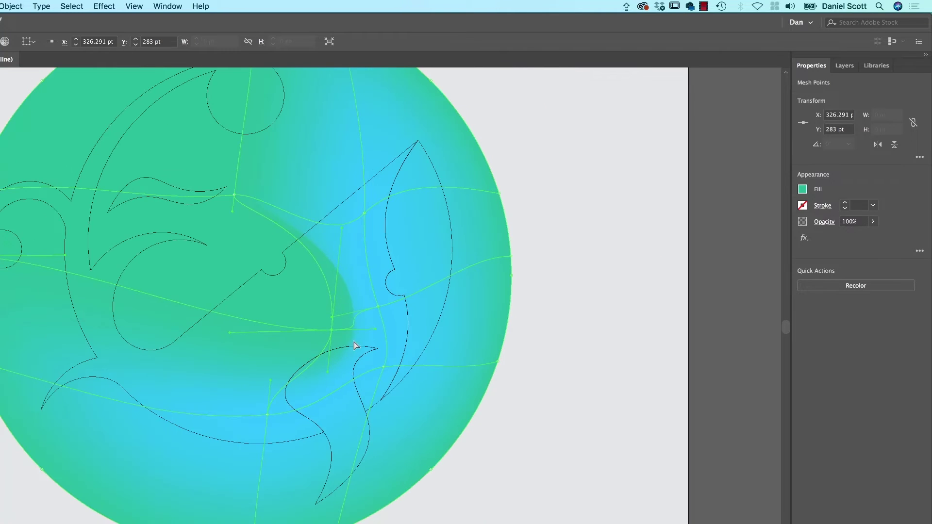
left_click(567, 370)
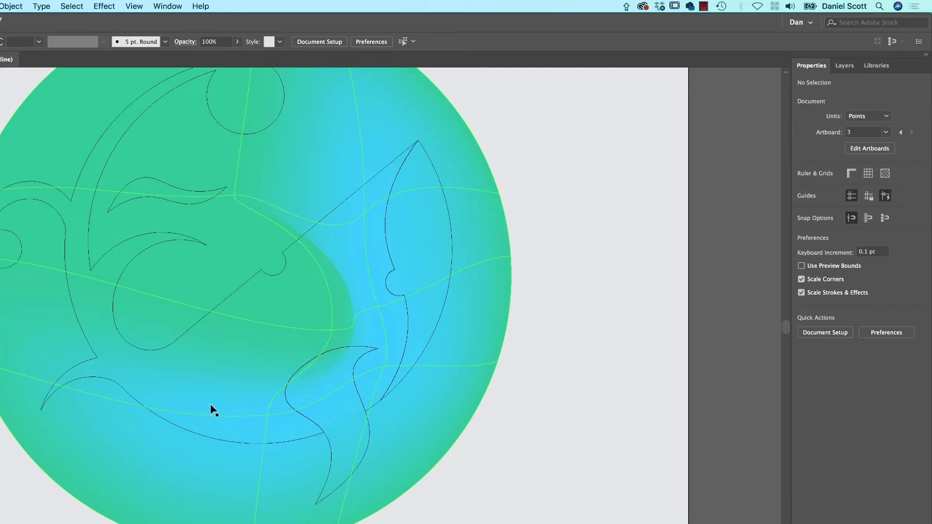
key("super+minus")
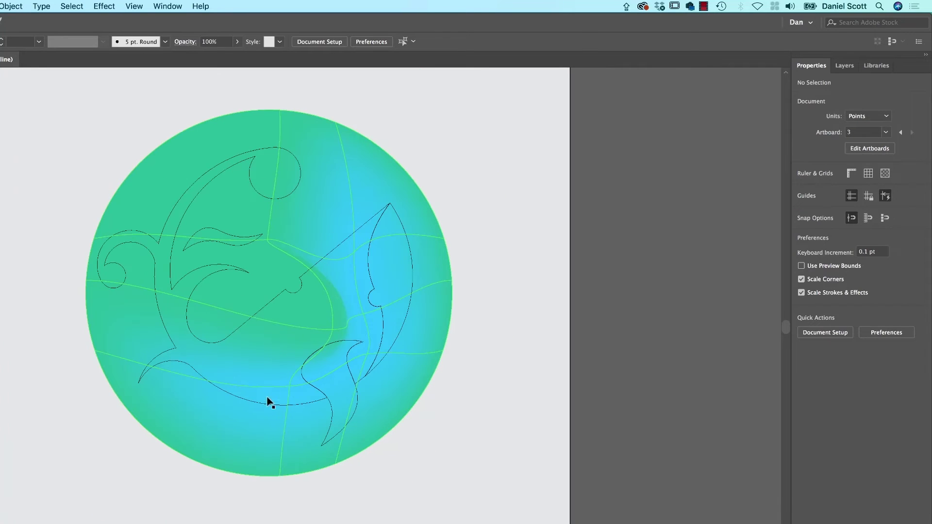
- Return the Whale layer to full-colour Preview and unlock it
left_click(244, 464)
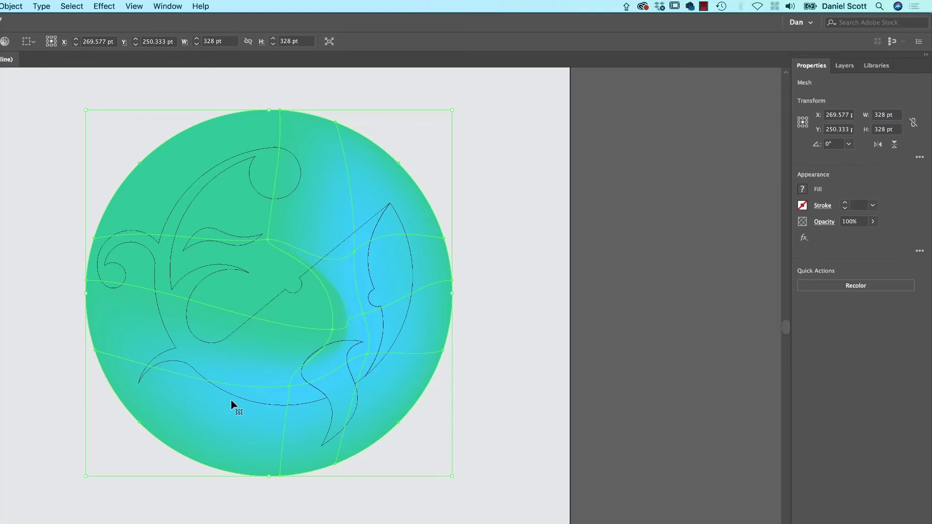
left_click(844, 65)
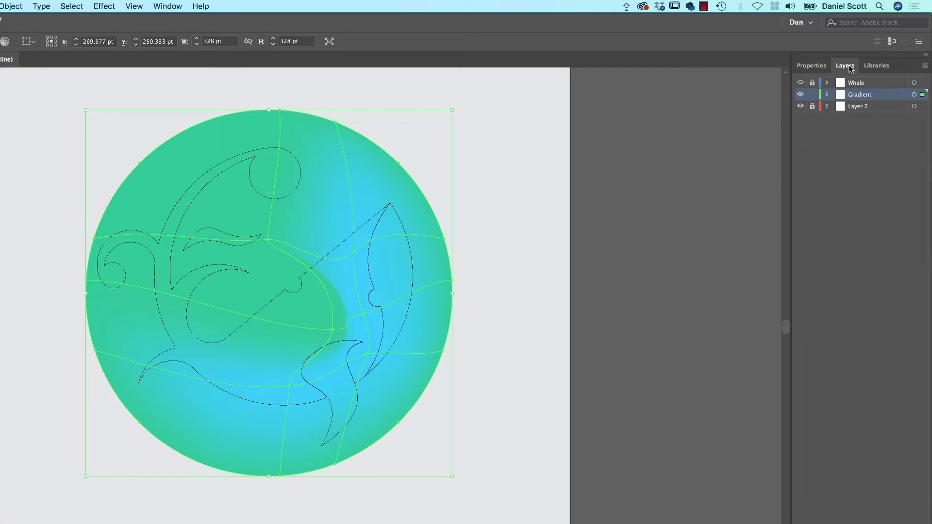
left_click(800, 84, "super")
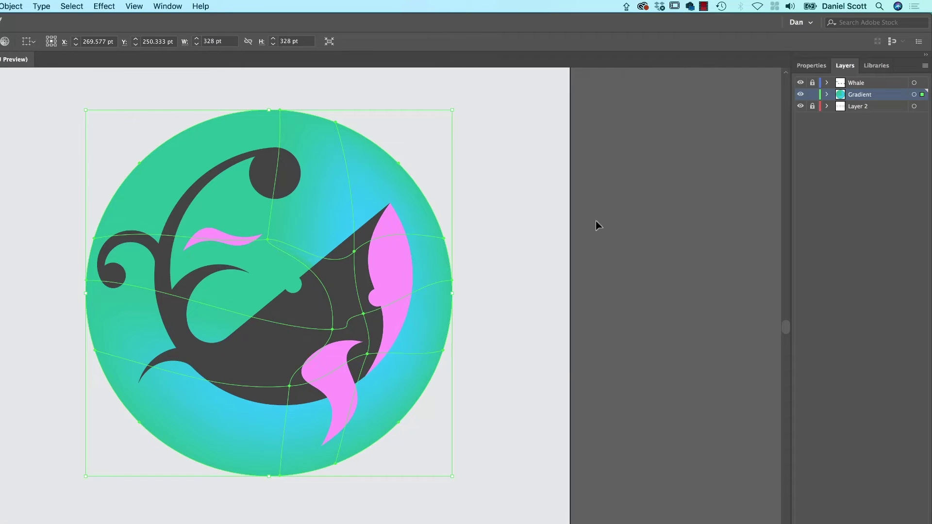
left_click(812, 83)
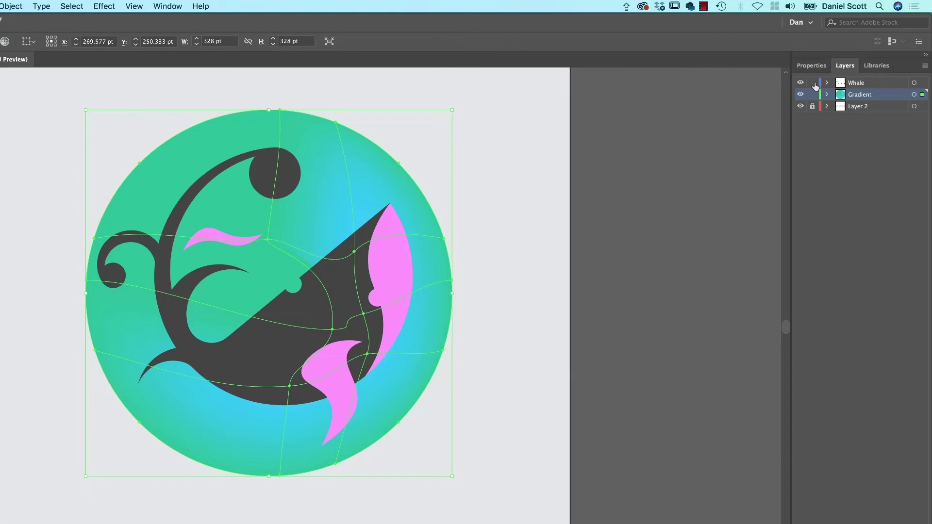
- Select the whale and gradient circle together and try a Cmd+7 clipping mask, undoing it
left_click(505, 355)
left_click(263, 369)
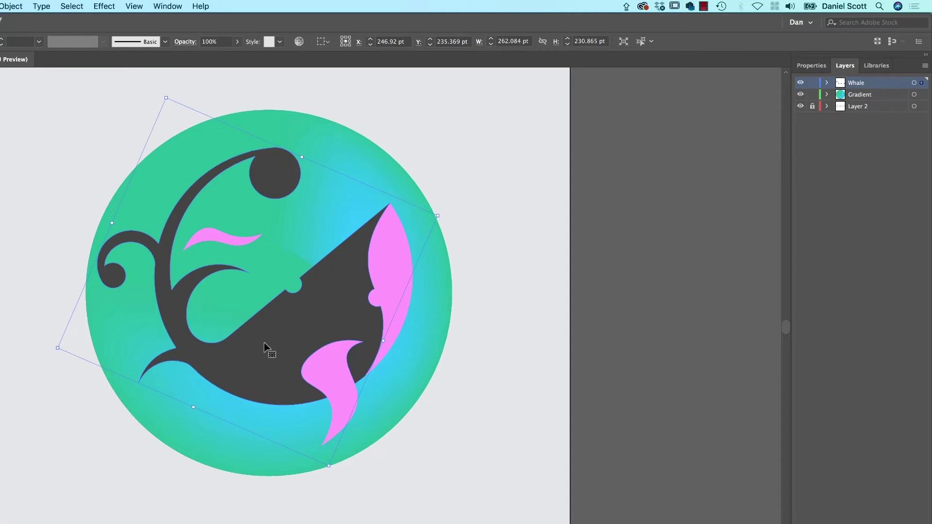
left_click(241, 459, "shift")
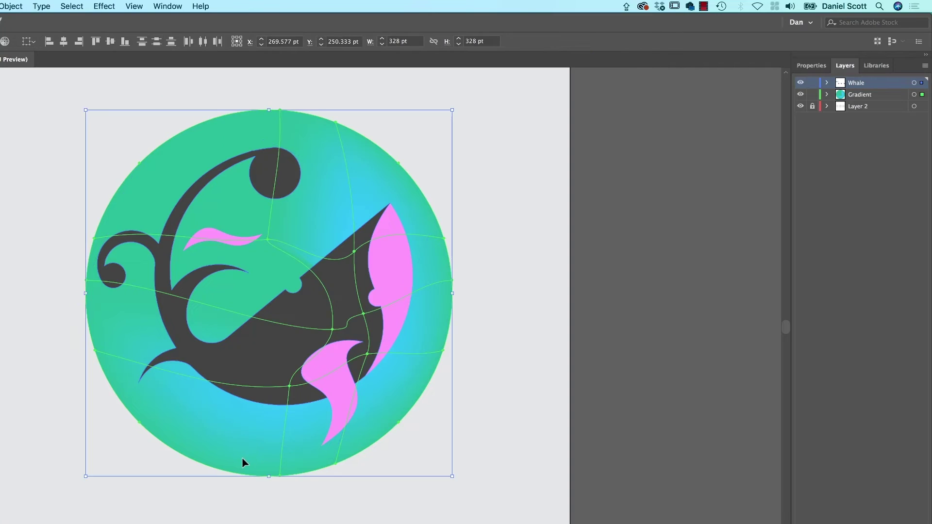
key("super+7")
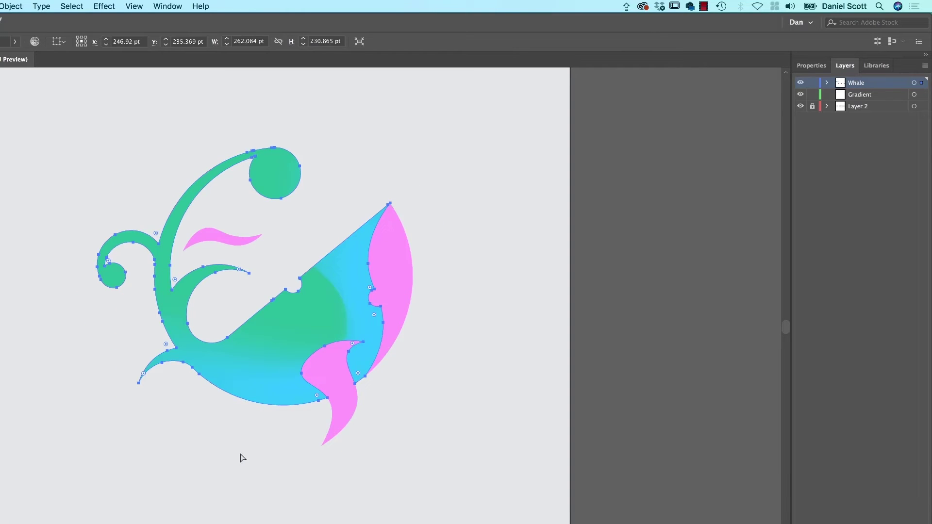
key("super+z")
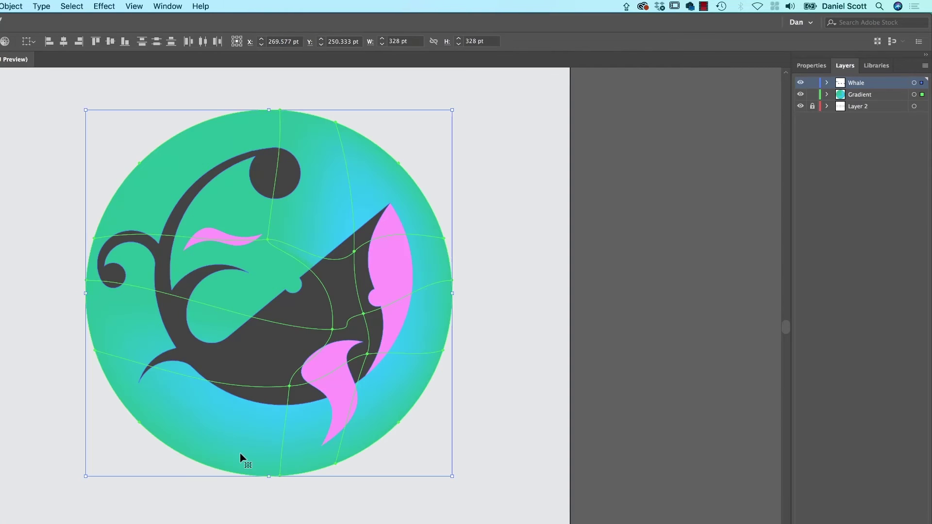
key("super+7")
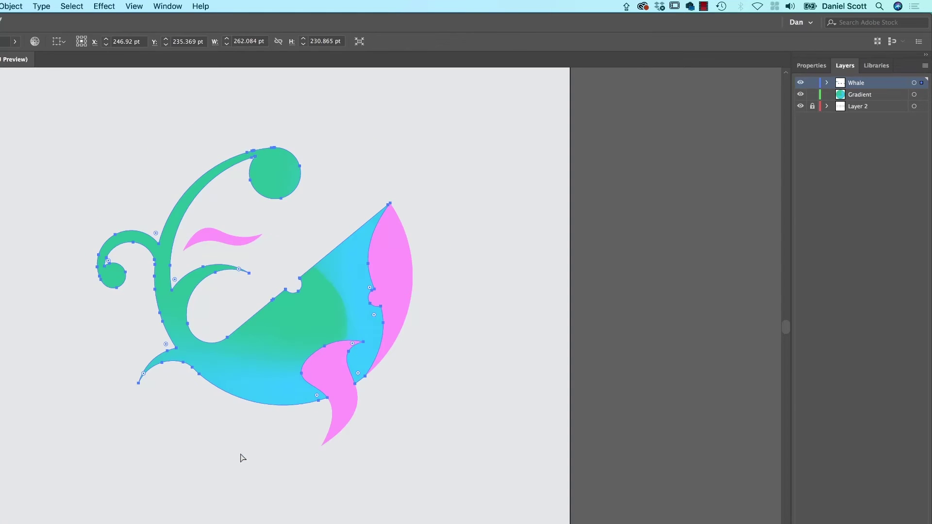
key("super+z")
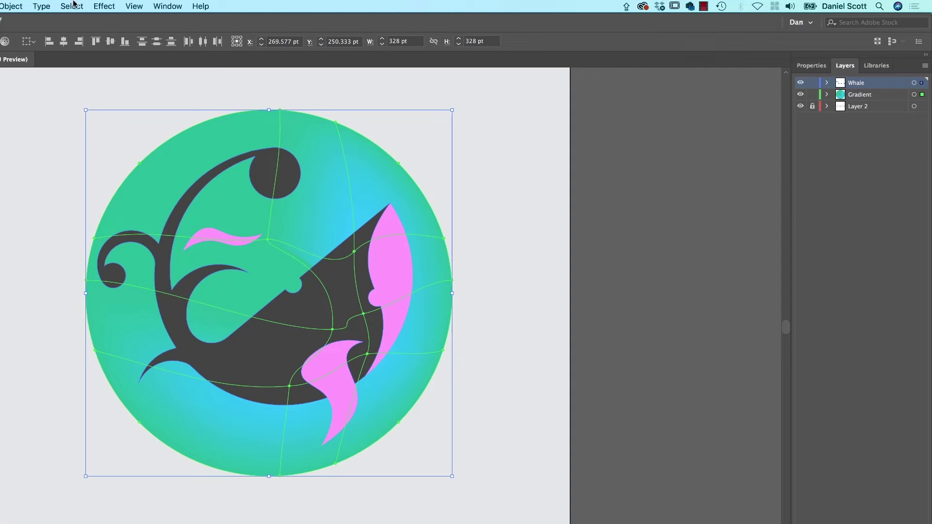
- Apply Object > Clipping Mask > Make so the gradient fills the whale
left_click(824, 71)
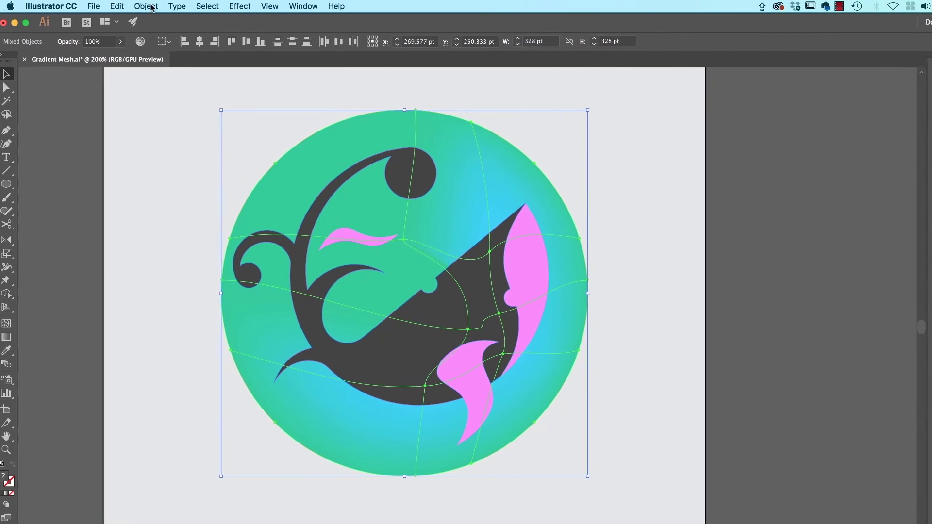
left_click(10, 6)
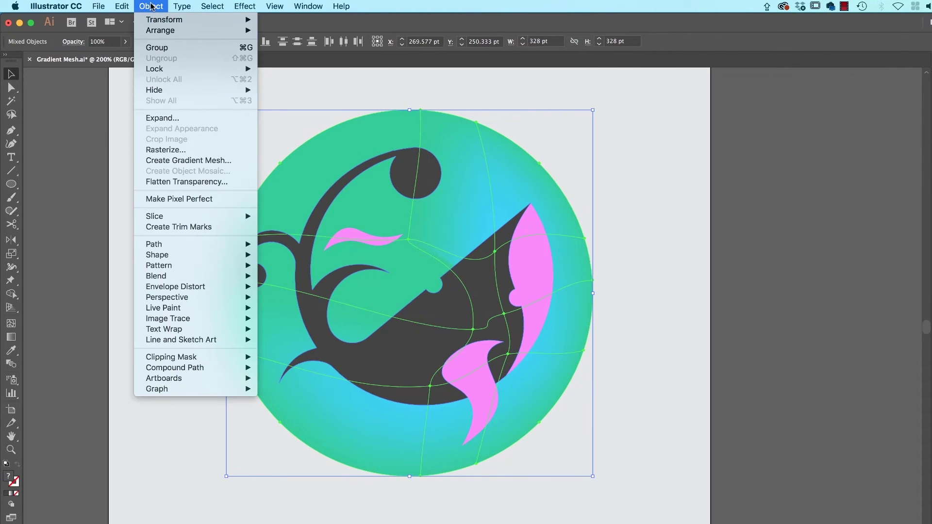
mouse_move(216, 360)
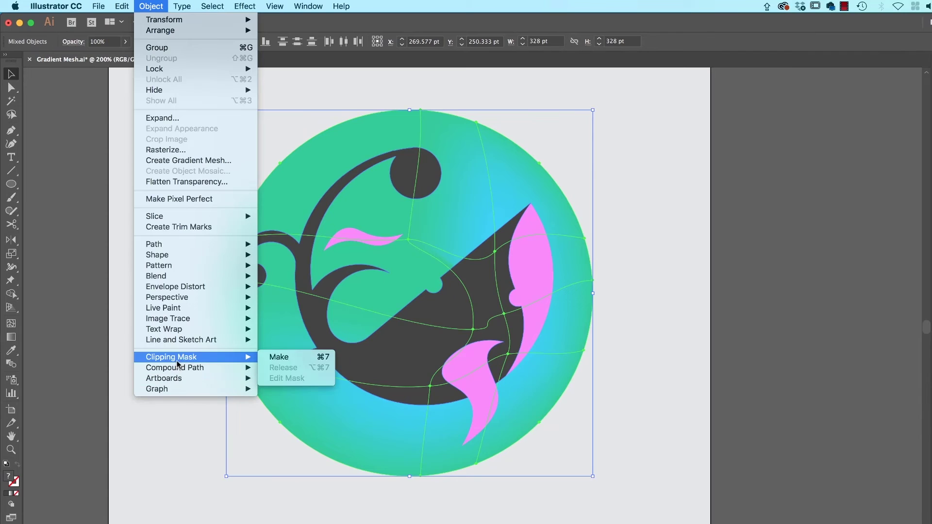
key("Right")
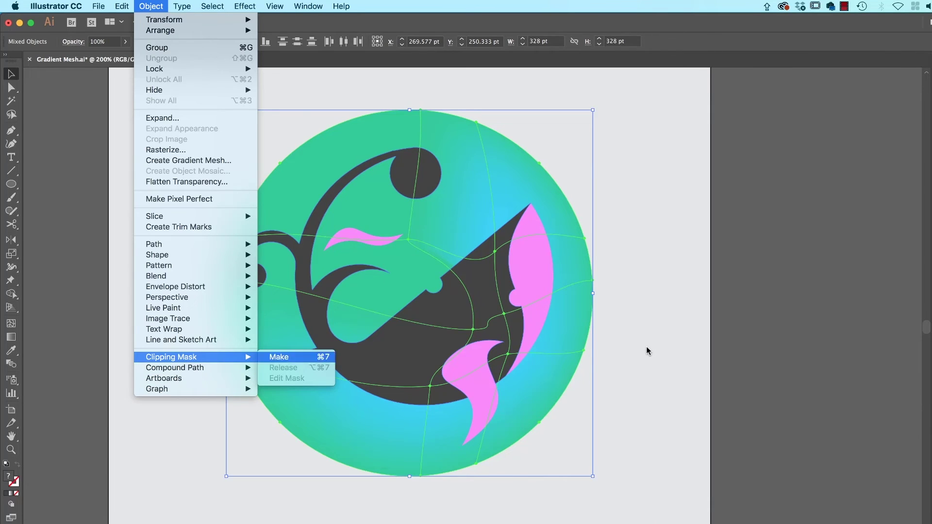
key("Return")
left_click(650, 368)
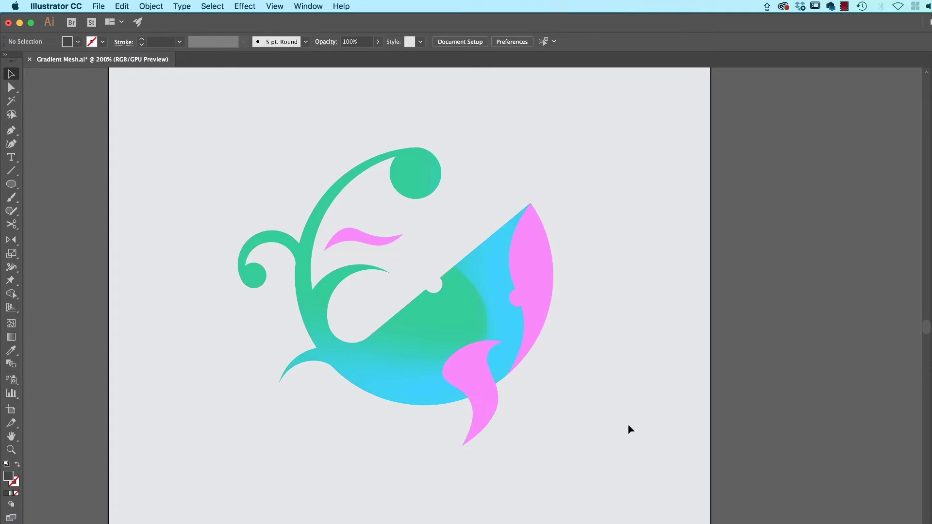
- Recolour the pink tail, top piece and right fin a muted dusty mauve
left_click(537, 315)
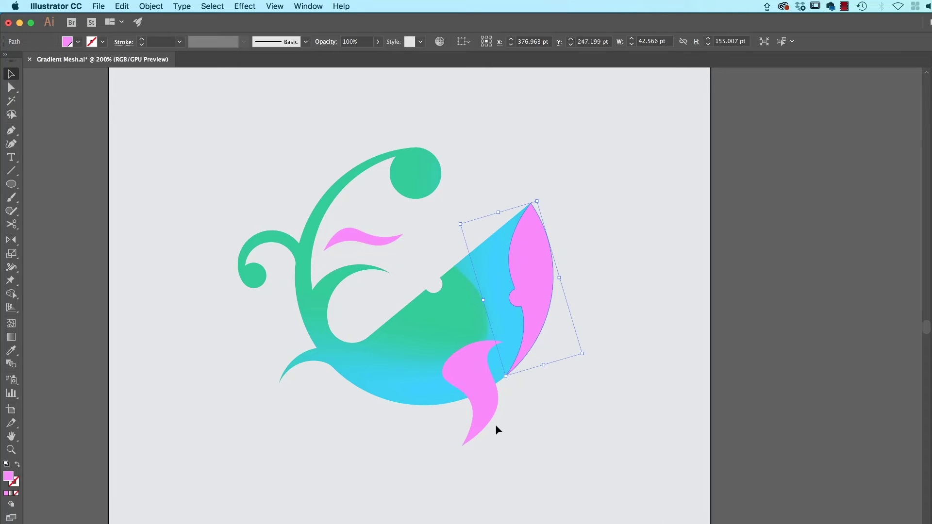
left_click(484, 423)
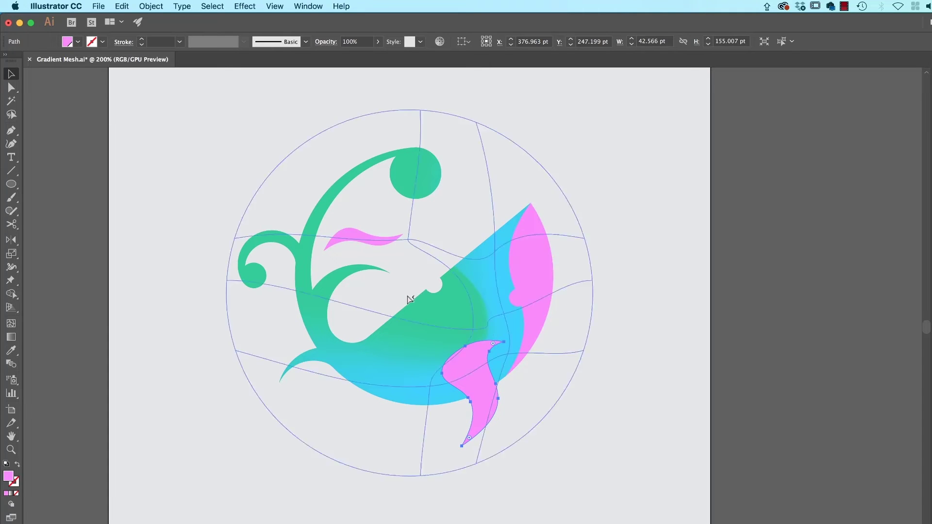
left_click(372, 244, "shift")
left_click(551, 307, "shift")
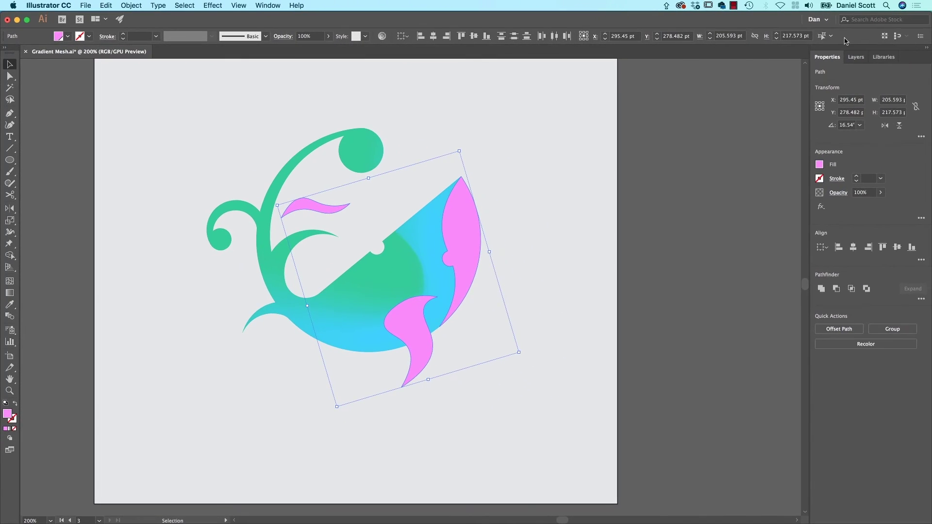
left_click(820, 165)
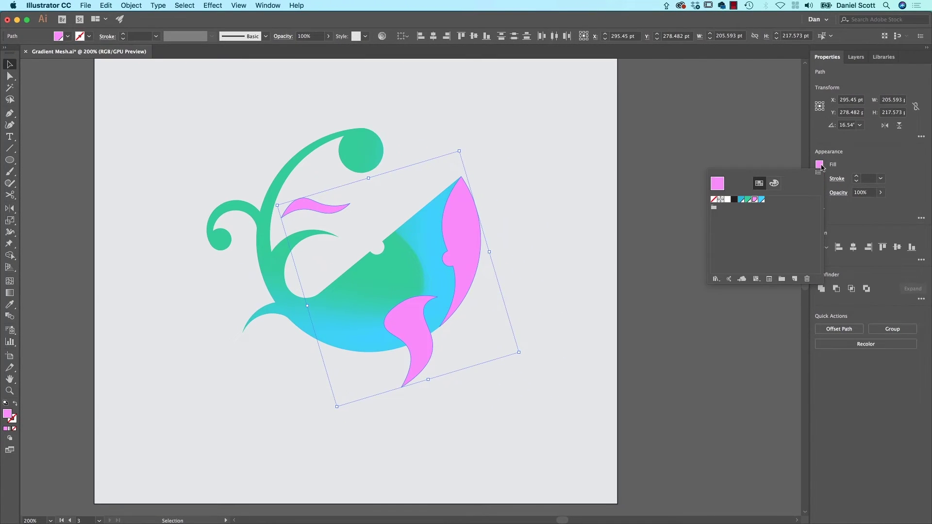
left_click(734, 204)
left_click(773, 184)
mouse_move(760, 232)
left_mouse_down()
mouse_move(782, 238)
mouse_move(775, 239)
left_mouse_up()
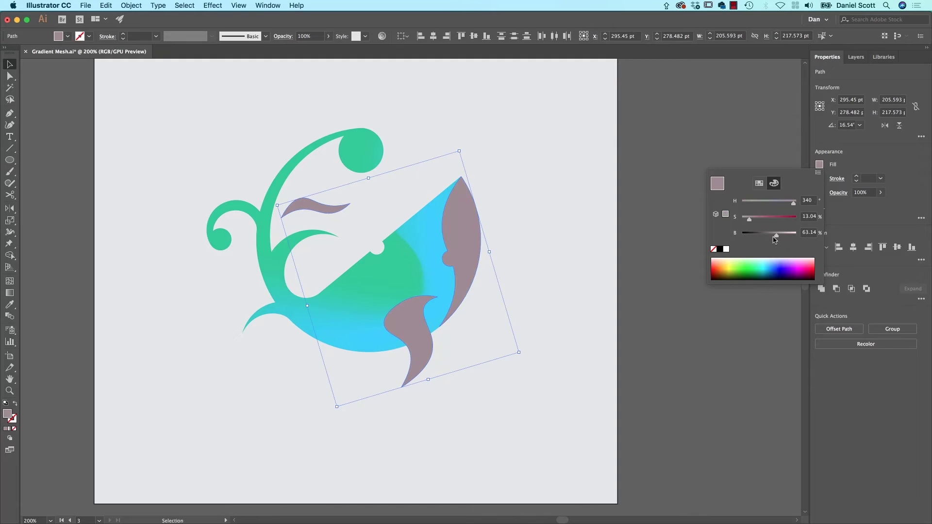
left_click(586, 236)
- Deselect all and zoom to 400% on the ball atop the spout
left_click(584, 235)
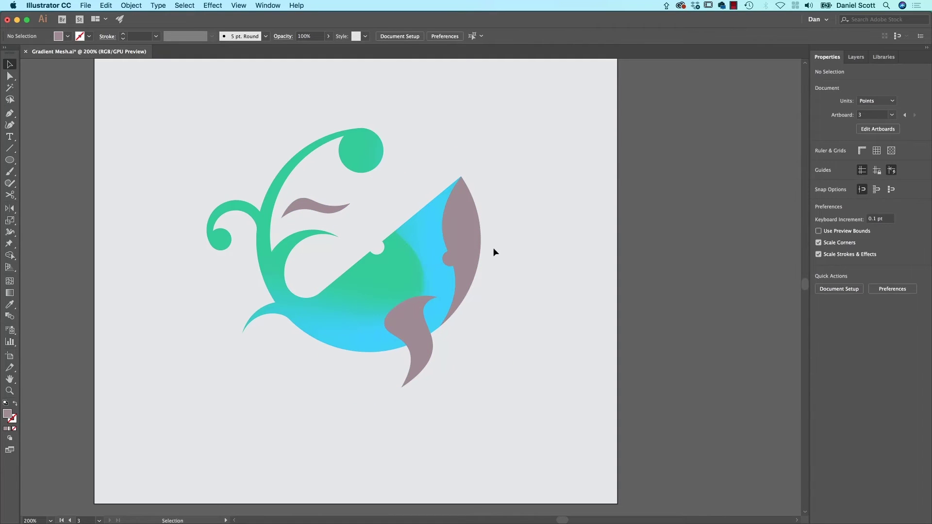
key("super+equal")
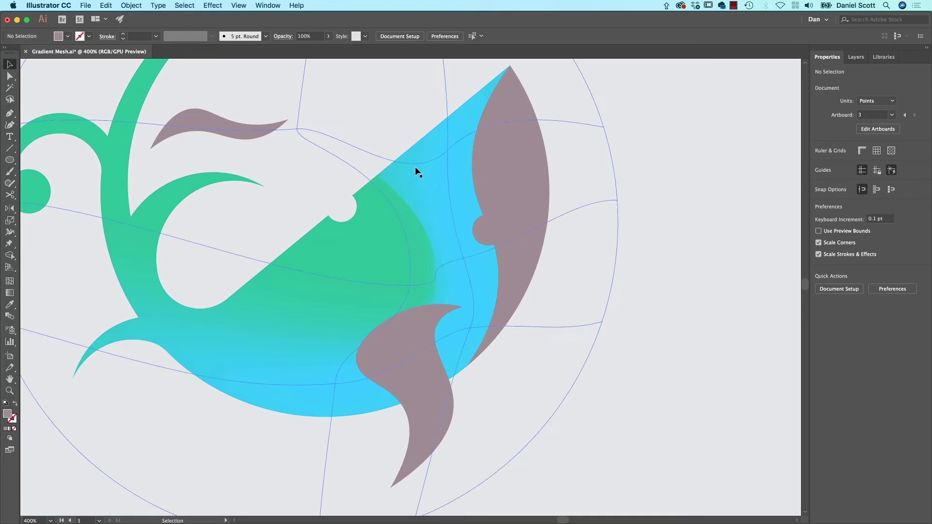
left_click_drag(459, 108, 538, 306)
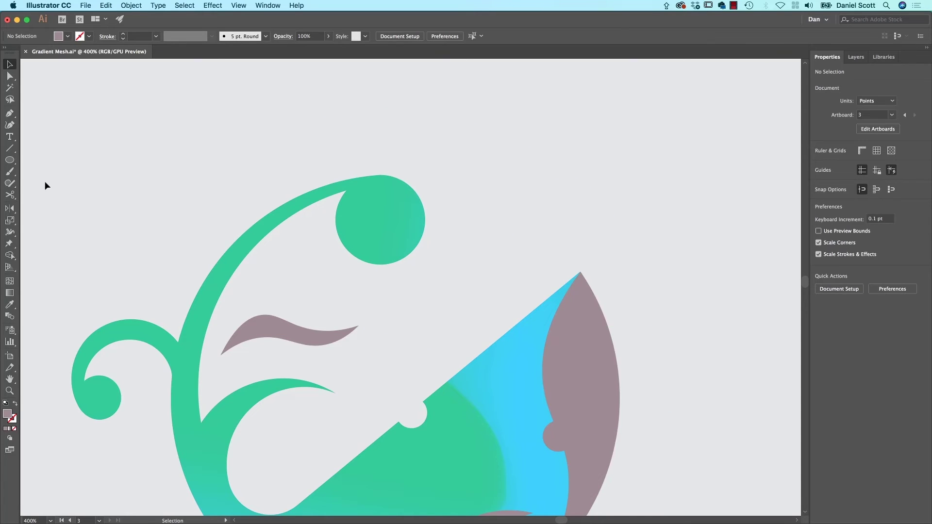
- Draw a crescent with the Pen tool along the green ball's top edge
left_click(9, 113)
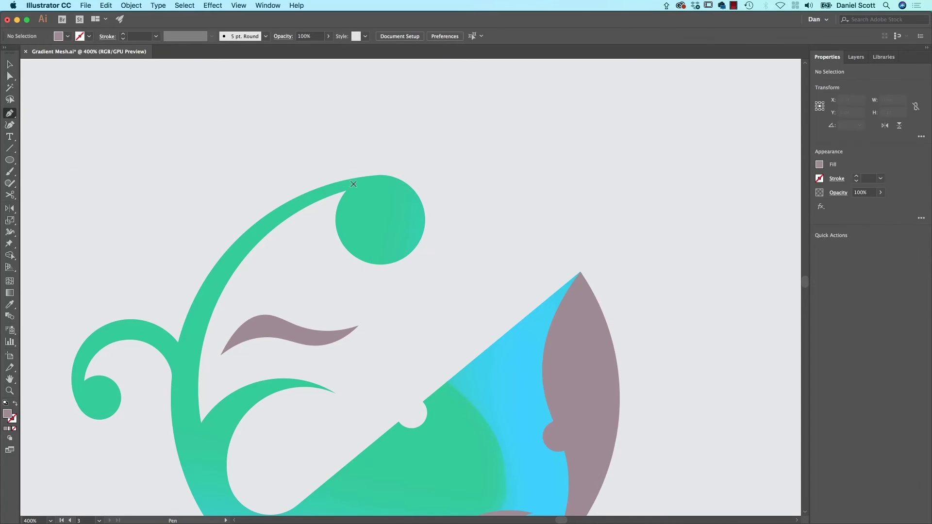
key("Caps_Lock")
left_click_drag(369, 155, 377, 156)
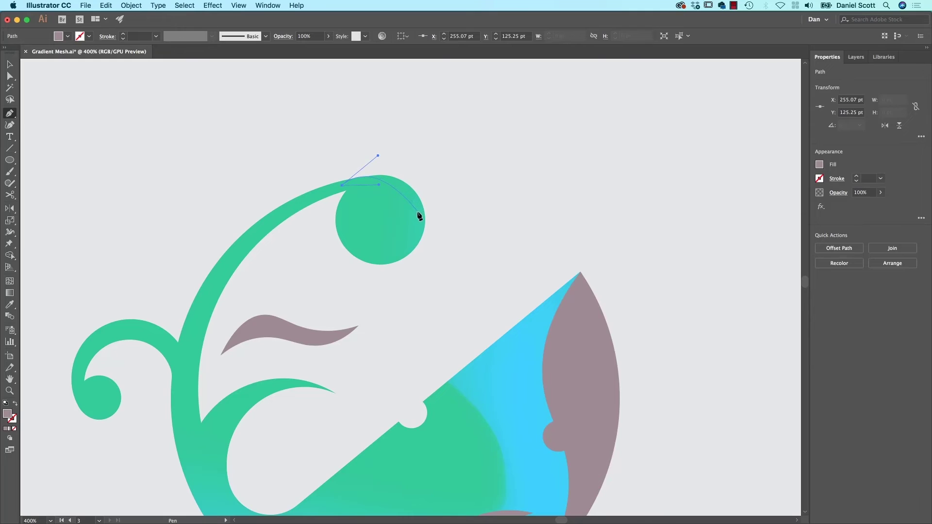
left_click_drag(421, 221, 421, 232)
left_click_drag(403, 212, 399, 195)
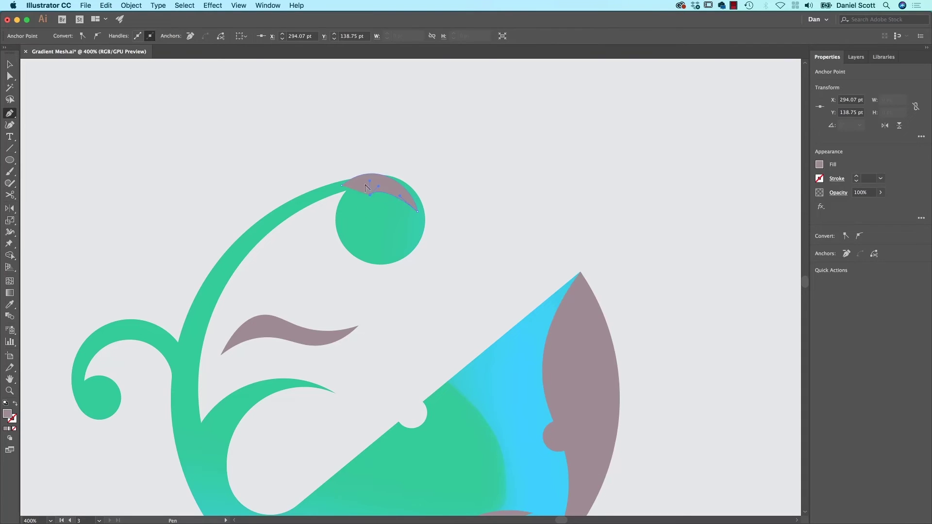
left_click_drag(341, 185, 339, 186)
- Adjust the crescent's curve handle and nudge the shape into place on the ball
left_click(351, 182, "super")
left_click_drag(377, 156, 380, 167)
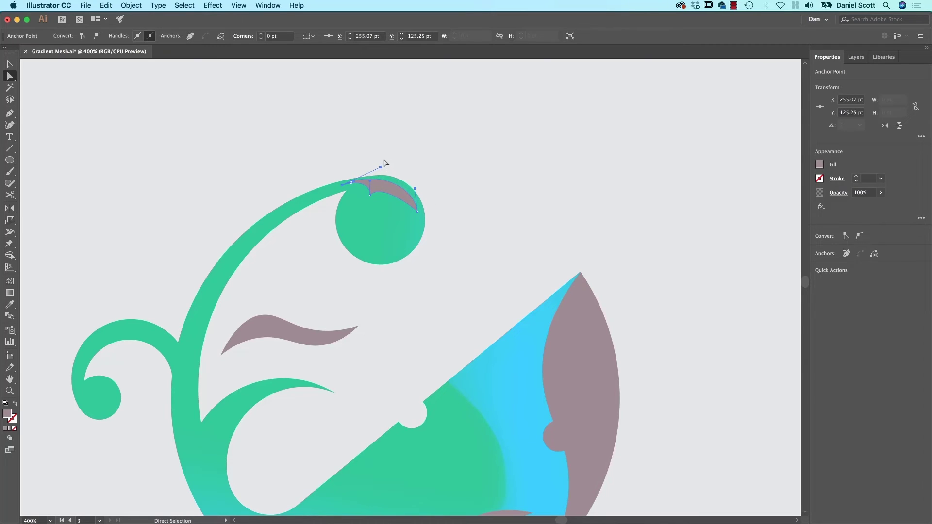
key("v")
left_click(405, 127)
left_click(389, 193)
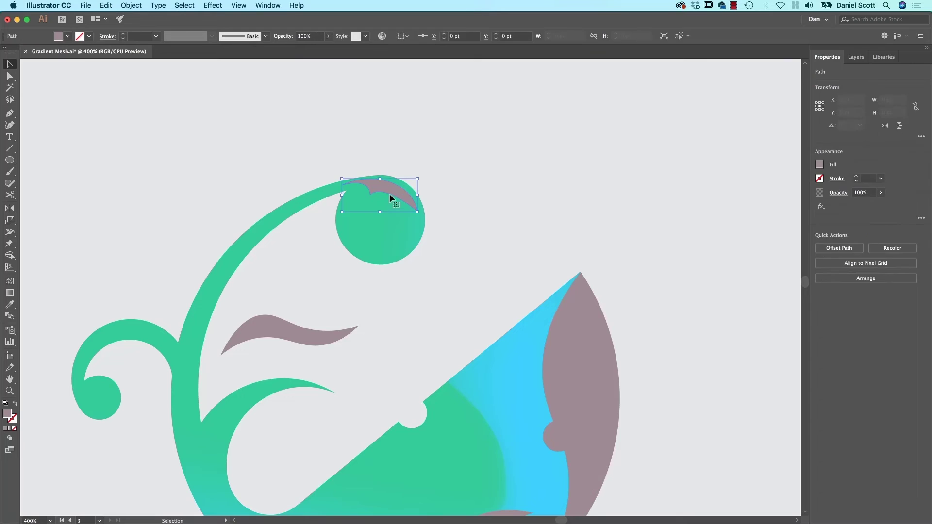
left_click_drag(389, 194, 387, 194)
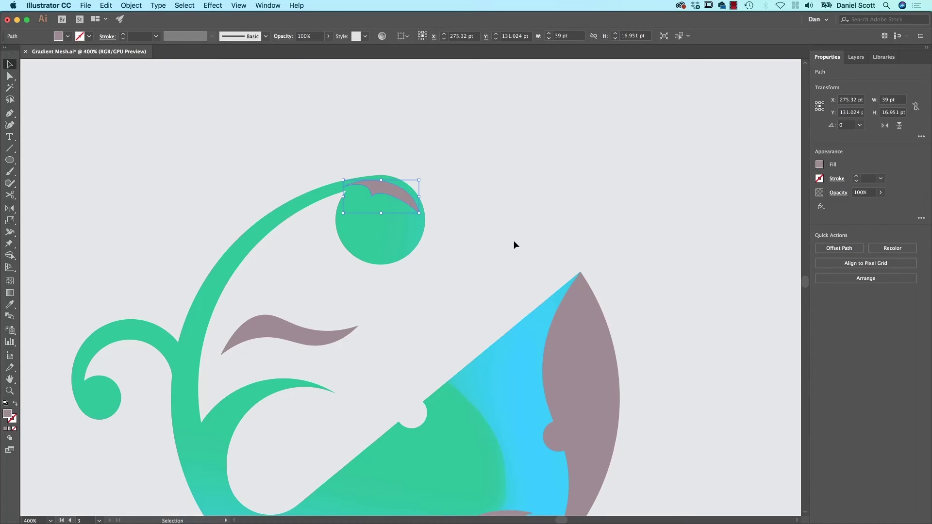
- Fill the crescent with white, hex FFFFFF
double_click(7, 414)
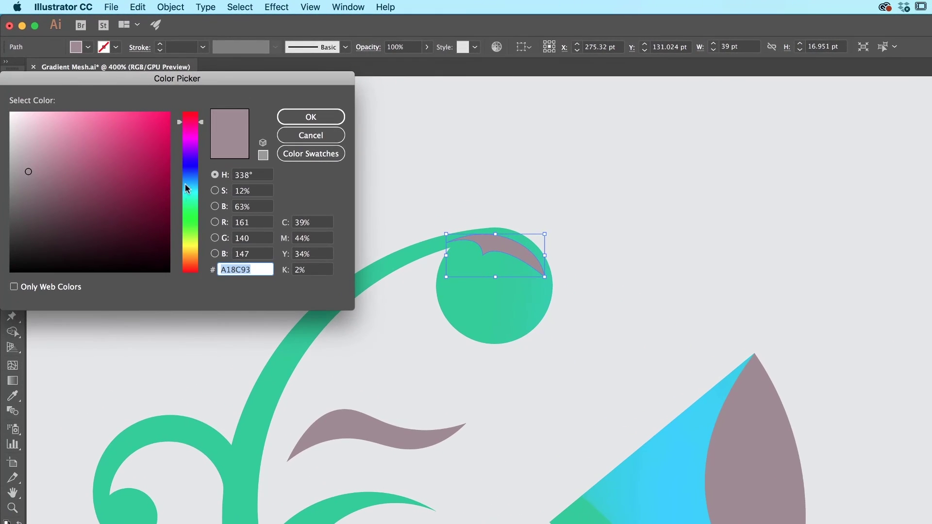
left_click(62, 110)
type("FFFFFF")
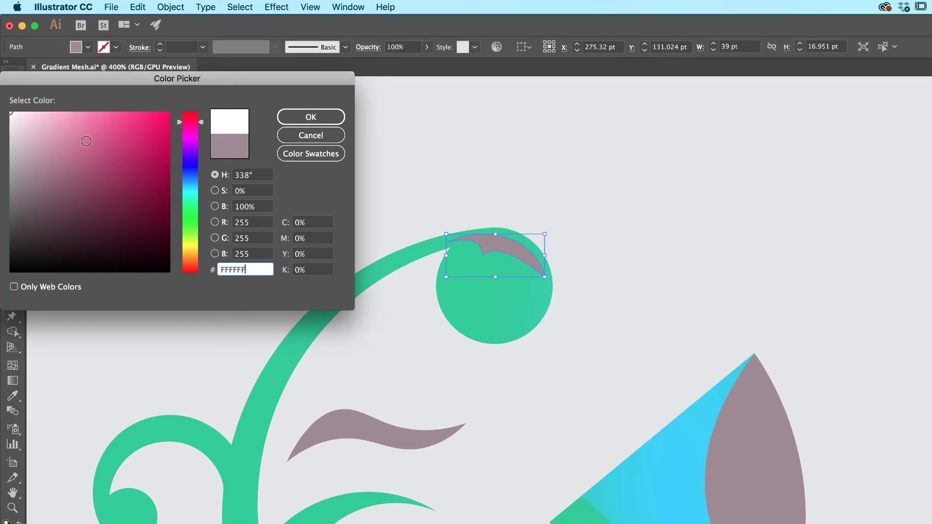
left_click(302, 117)
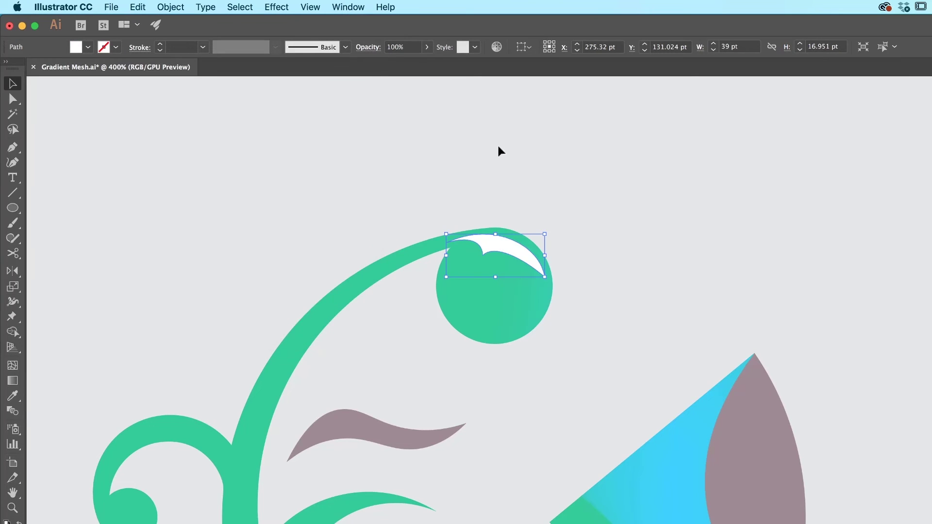
- Apply a Gaussian Blur with an increased radius to the white crescent
left_click(275, 5)
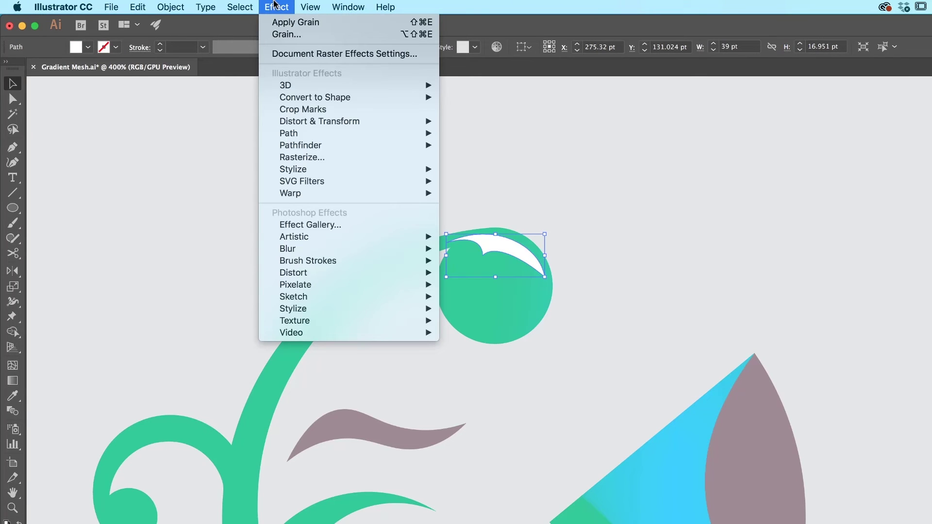
mouse_move(331, 262)
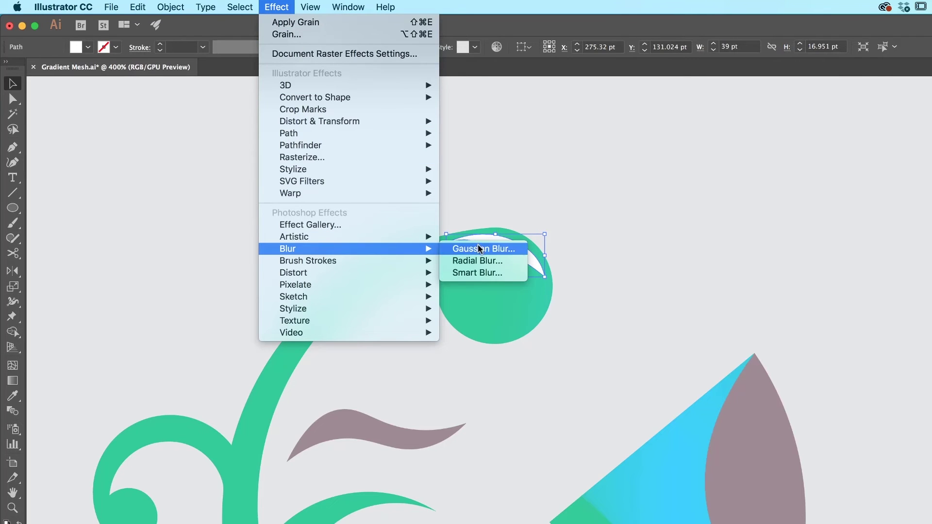
left_click(479, 248)
left_click(14, 134)
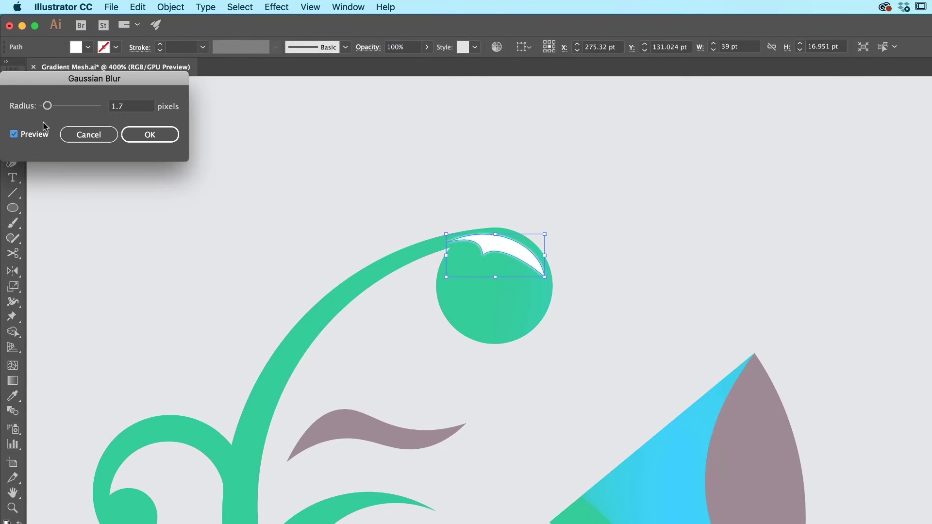
mouse_move(69, 106)
left_mouse_down()
mouse_move(58, 106)
mouse_move(76, 111)
mouse_move(58, 107)
mouse_move(67, 107)
left_mouse_up()
key("Return")
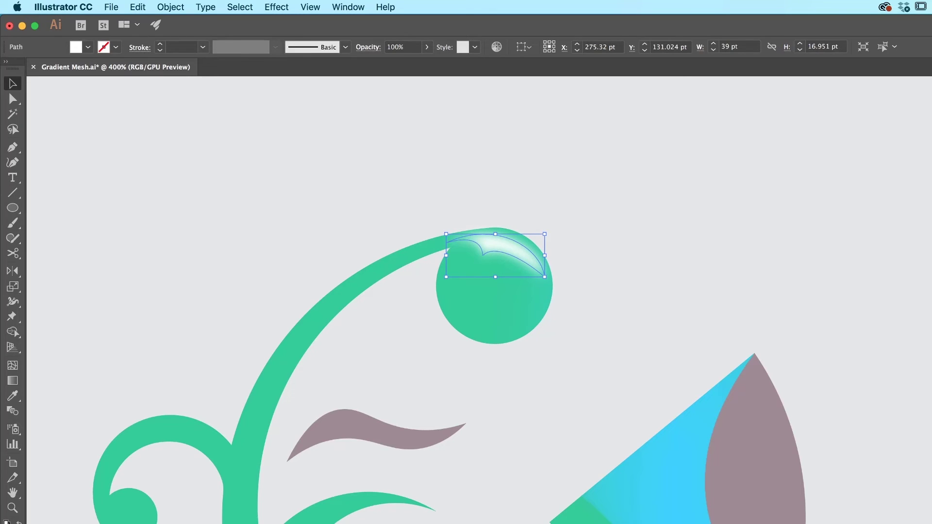
- Set the highlight's opacity to 72% and deselect it
type("72")
key("Return")
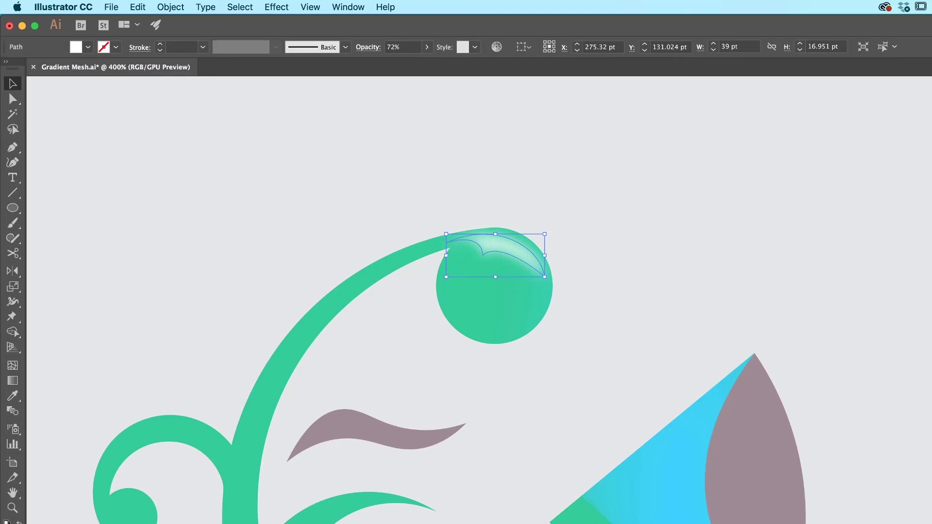
left_click(844, 254)
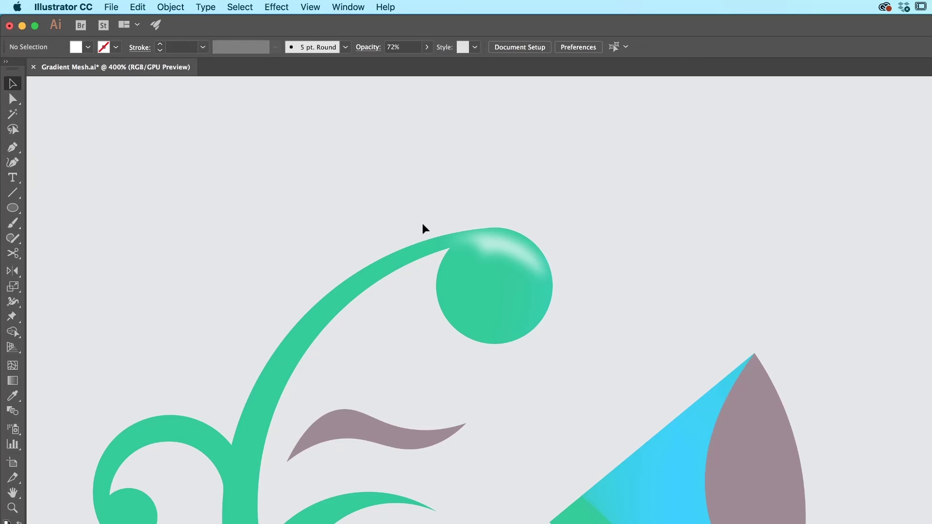
- Move the highlight aside, draw an ellipse over its lower part, and select both
left_click_drag(506, 264, 660, 220)
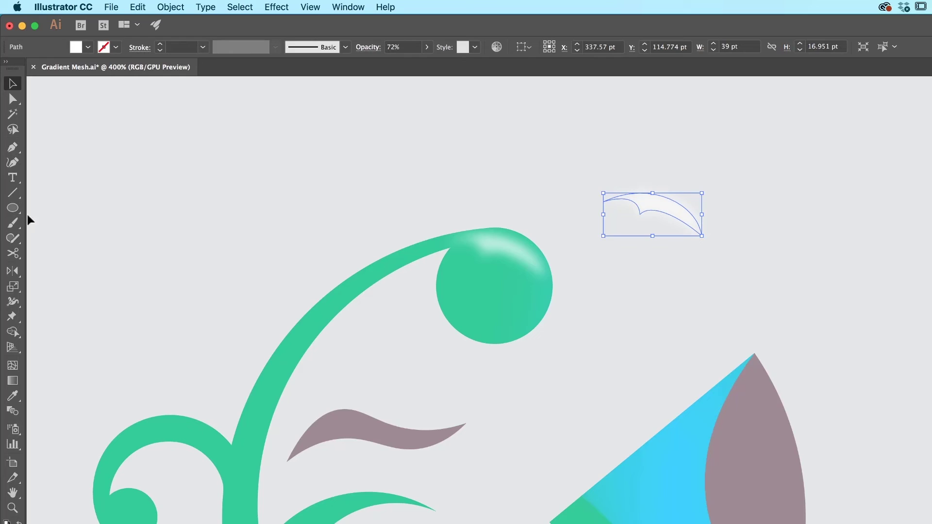
left_click(13, 207)
left_click_drag(575, 193, 683, 288)
key("super+y")
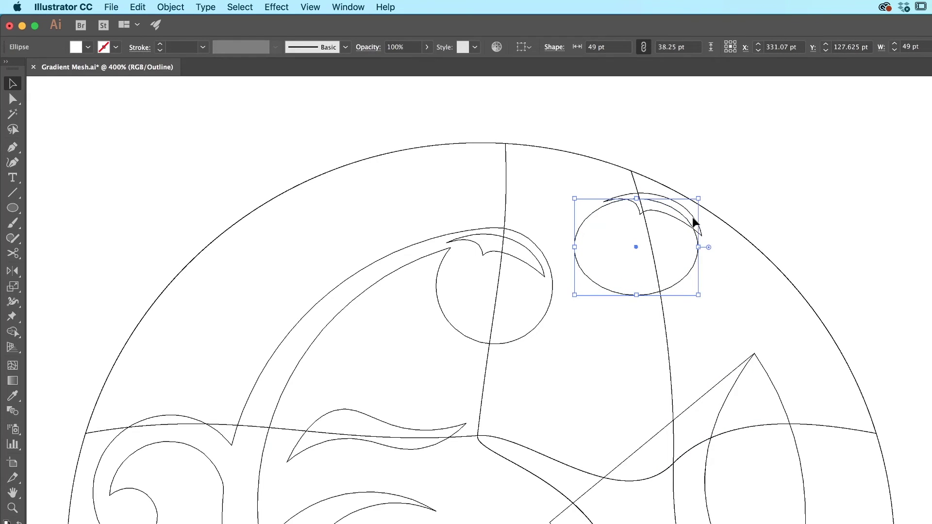
left_click(695, 224, "shift")
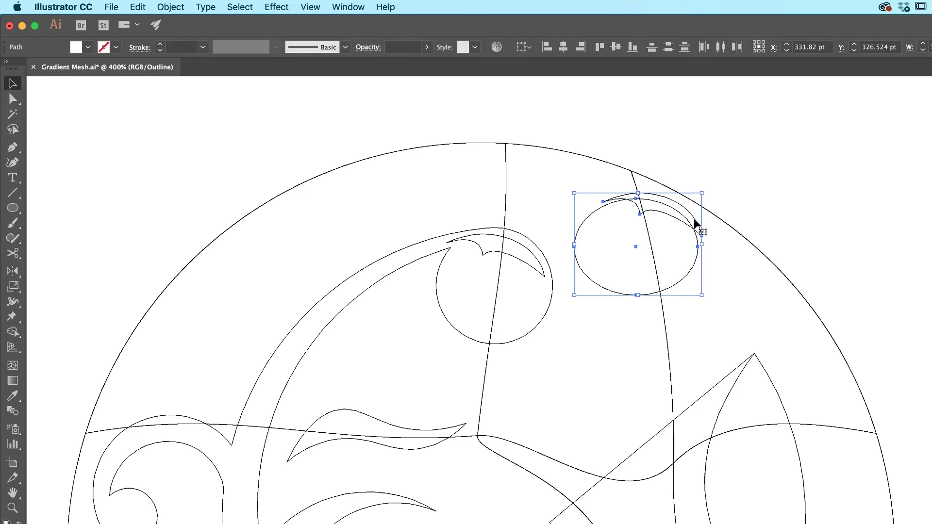
key("super+y")
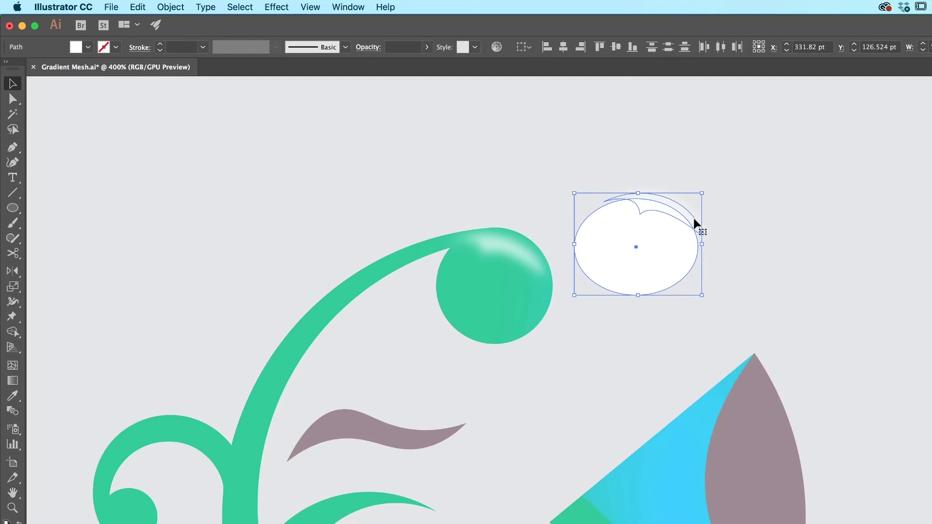
- Remove the ellipse area with Shape Builder and move the thin arc back onto the ball
key("shift+m")
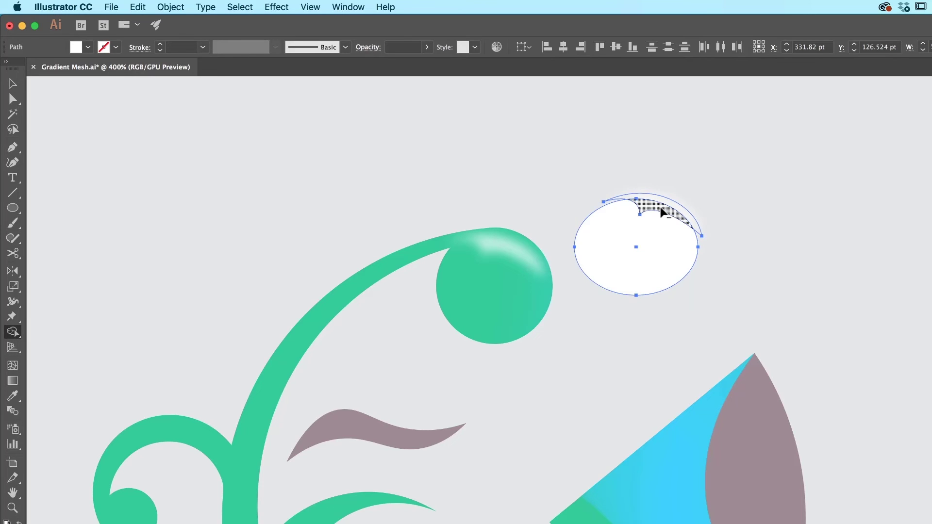
left_click(651, 234, "alt")
key("v")
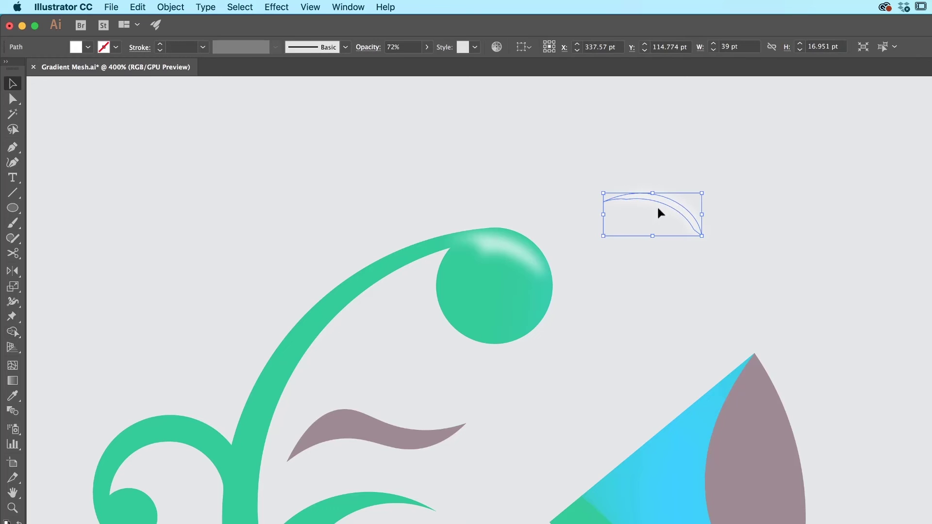
left_click_drag(657, 209, 518, 243)
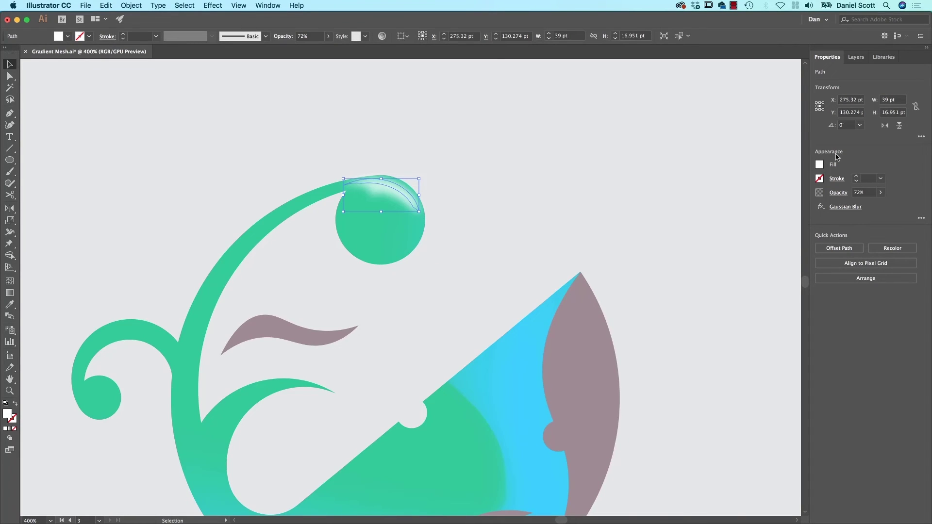
- Change the arc highlight's Gaussian Blur radius to 3.8 px and check the result
left_click(845, 207)
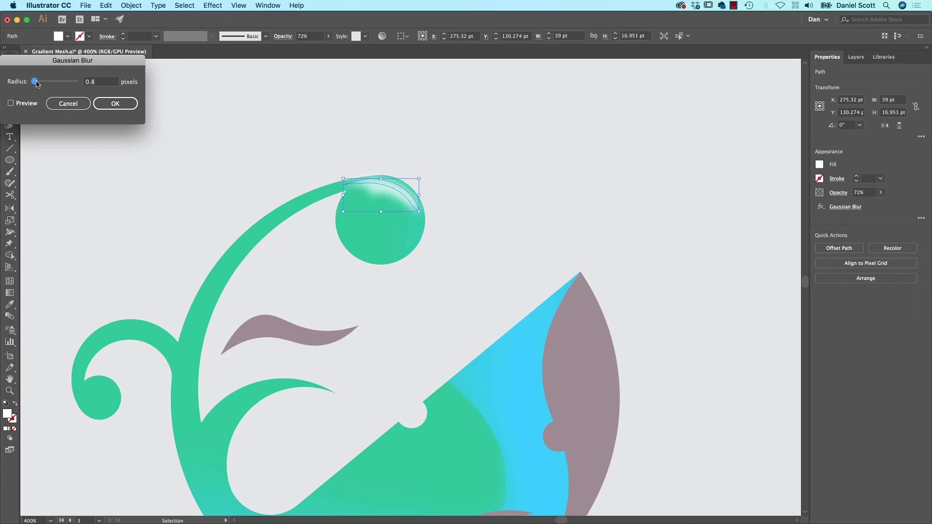
left_click_drag(37, 84, 40, 83)
left_click(25, 103)
left_click(114, 103)
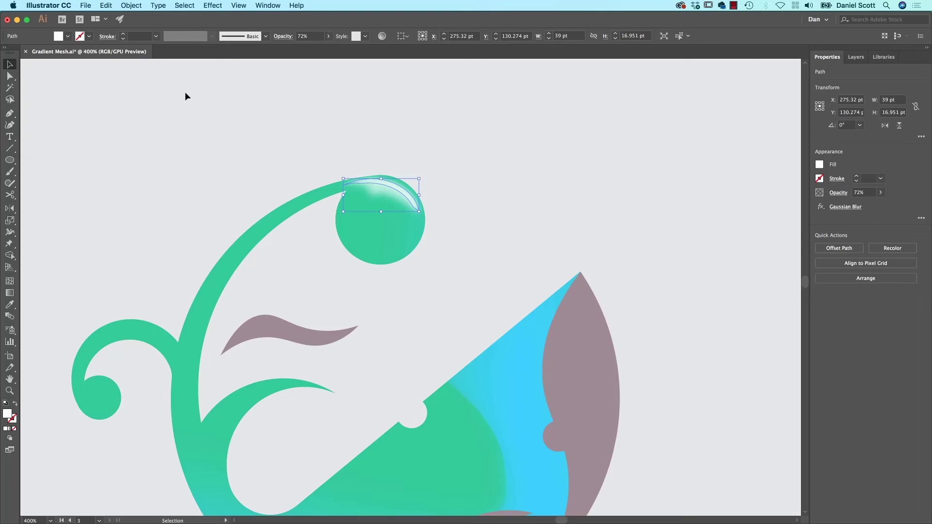
left_click(206, 142)
- Raise the green ball's highlight to 100% opacity
left_click(392, 189)
left_click(880, 193)
left_click_drag(872, 208, 889, 209)
left_click(403, 171)
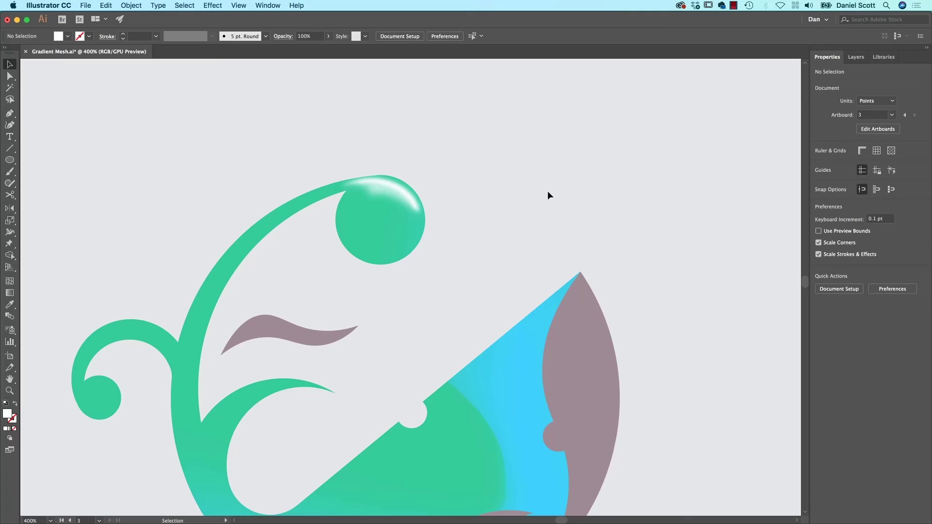
left_click(400, 190)
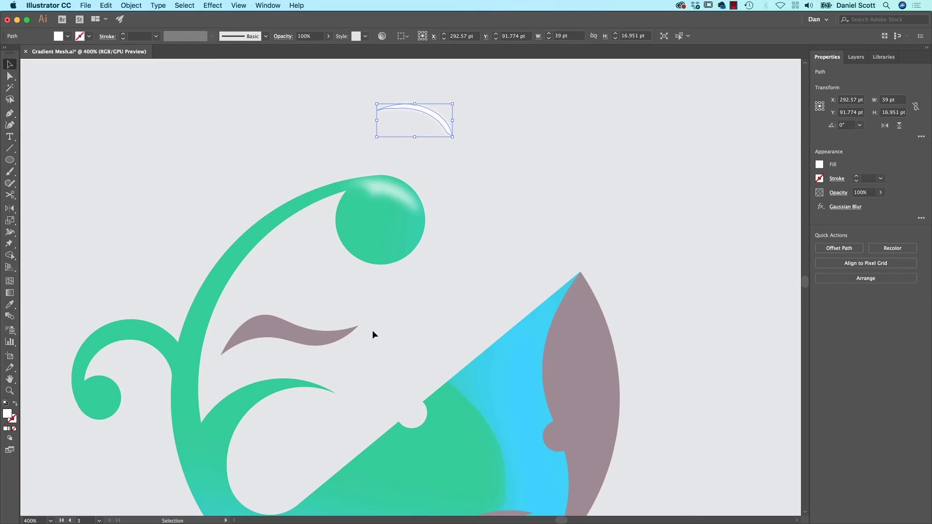
- Undo the accidental move of the highlight and inspect the ball's highlight up close
key("super+z")
left_click(465, 247)
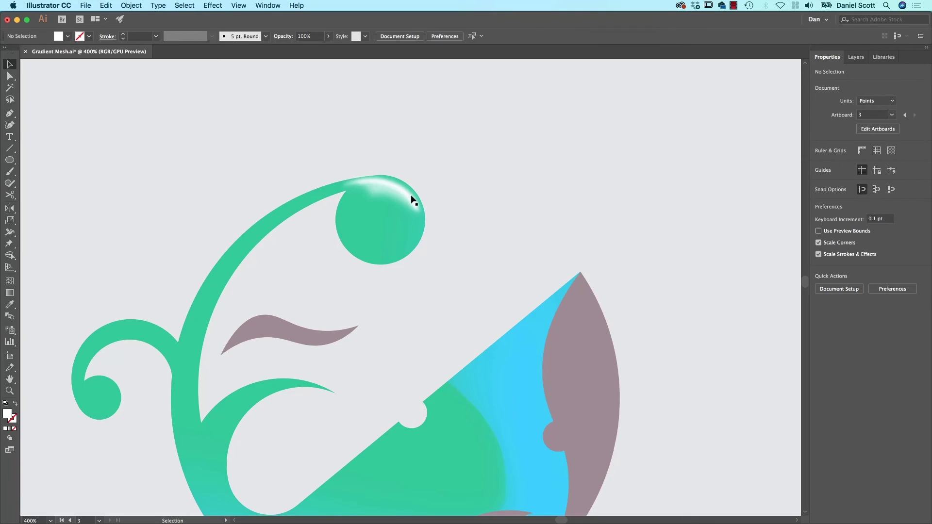
key("super+equal")
key("super+equal")
key("super+equal")
scroll(407, 195, "up", 5)
scroll(406, 195, "left", 2)
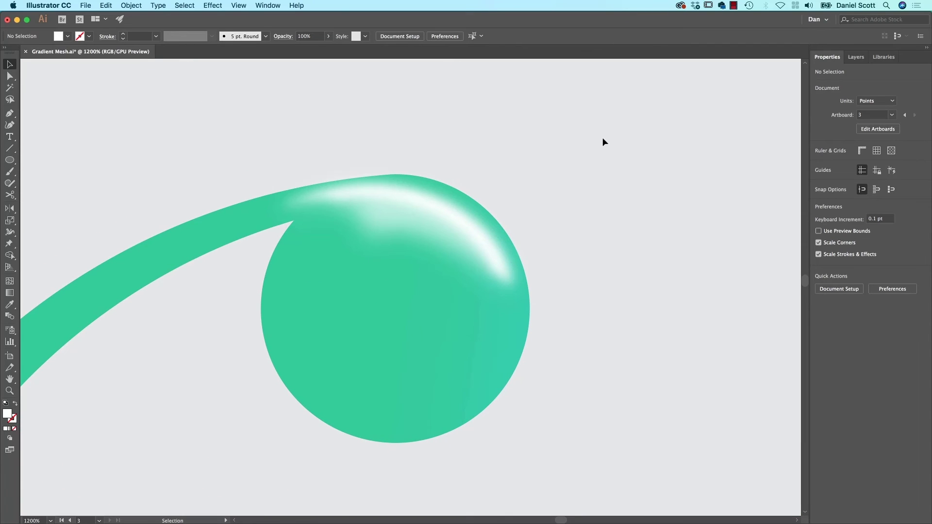
key("super+minus")
key("super+minus")
key("super+minus")
key("super+minus")
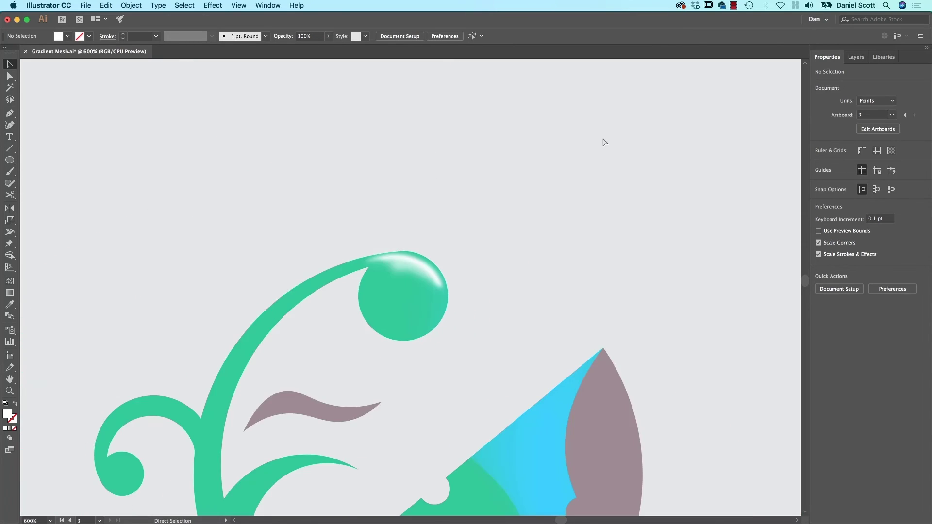
- Zoom out to the full artboard, marquee-select all the whale artwork, and bring up Effect > Texture
key("v")
key("super+minus")
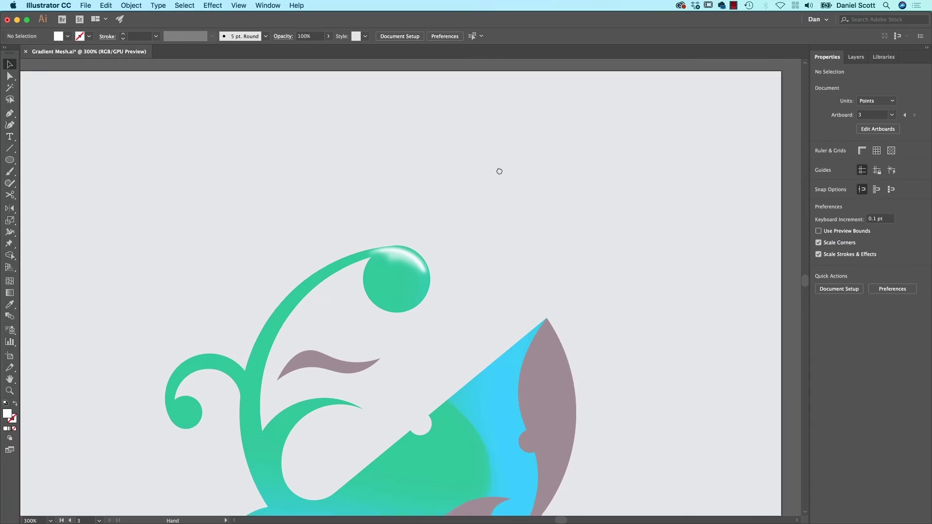
key("super+minus")
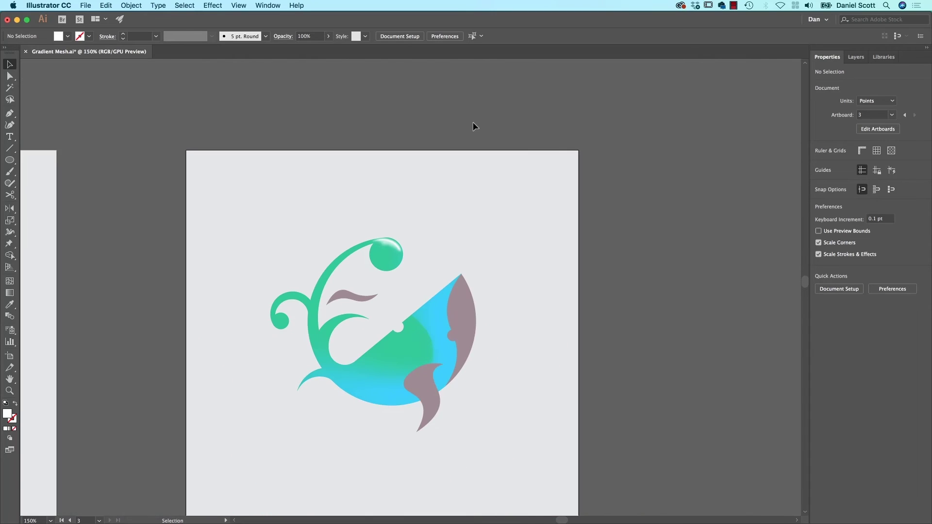
left_click_drag(553, 202, 224, 399)
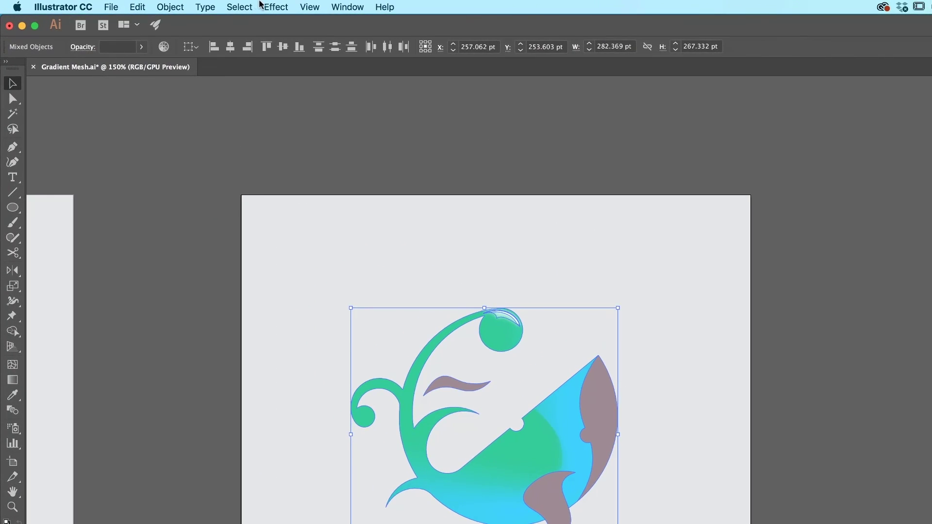
left_click(259, 6)
mouse_move(325, 238)
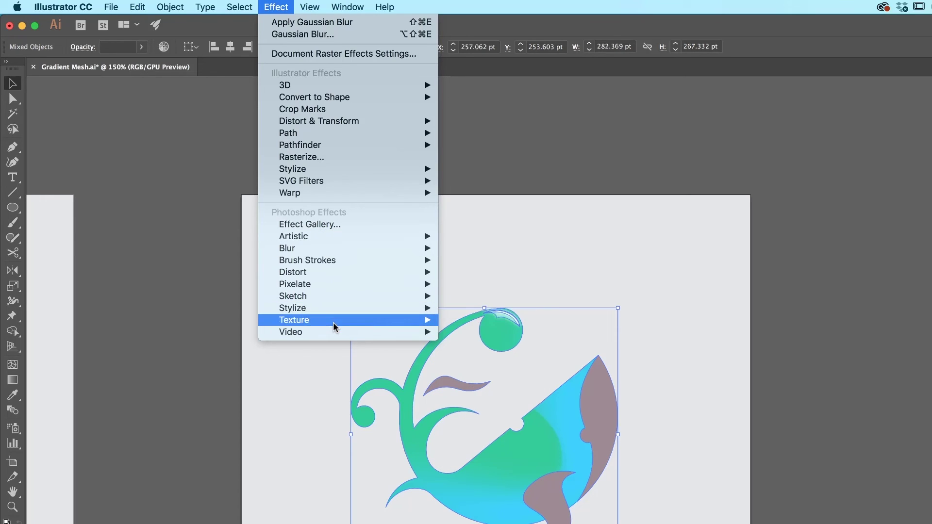
- Apply a Grain texture with lowered contrast to the whale artwork
mouse_move(333, 321)
left_click(478, 333)
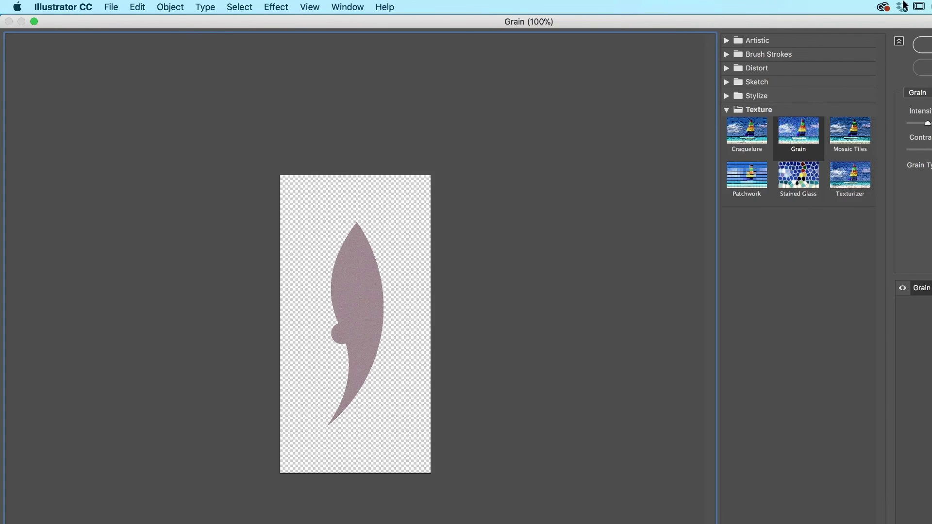
left_click_drag(916, 22, 931, 58)
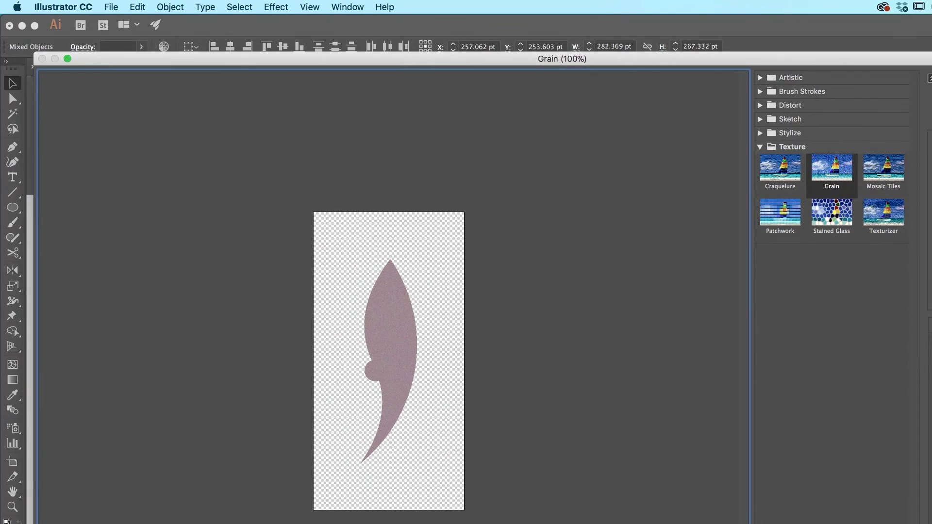
key("super+equal")
key("super+equal")
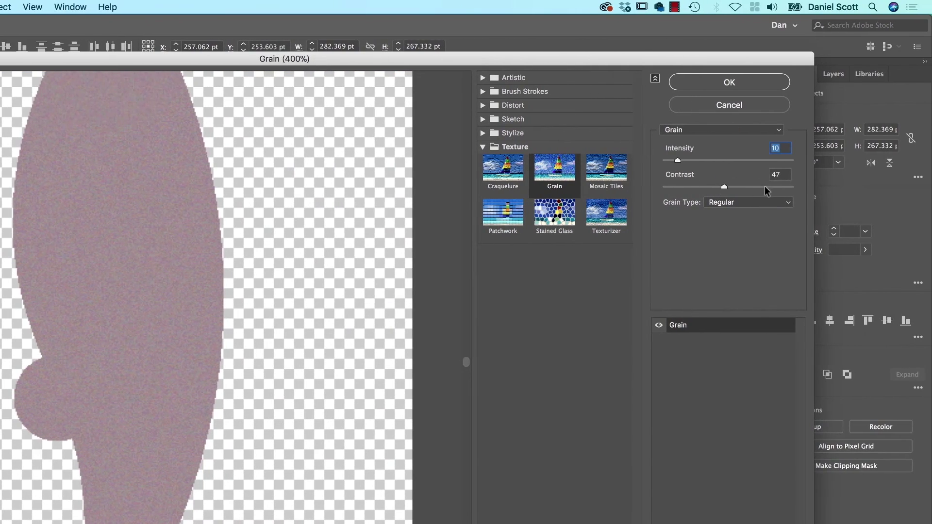
mouse_move(724, 187)
left_mouse_down()
mouse_move(681, 168)
mouse_move(711, 188)
left_mouse_up()
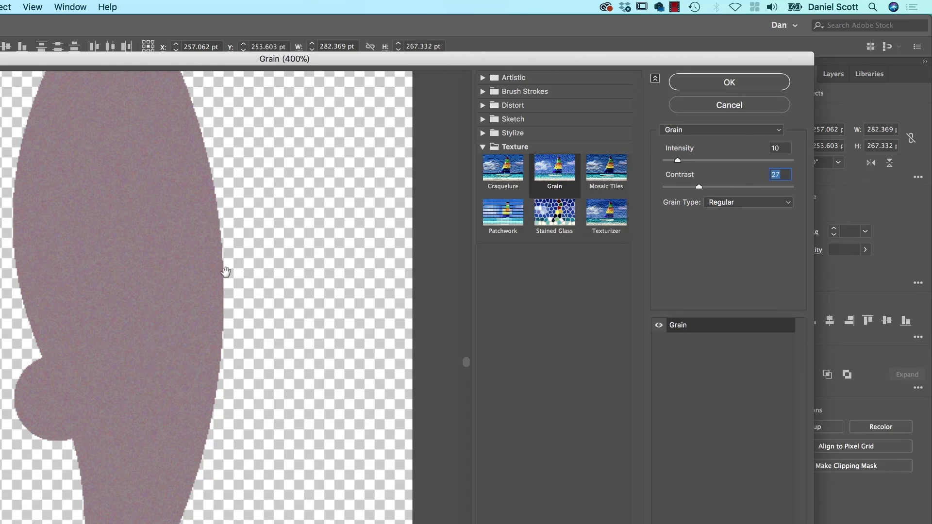
left_click(770, 86)
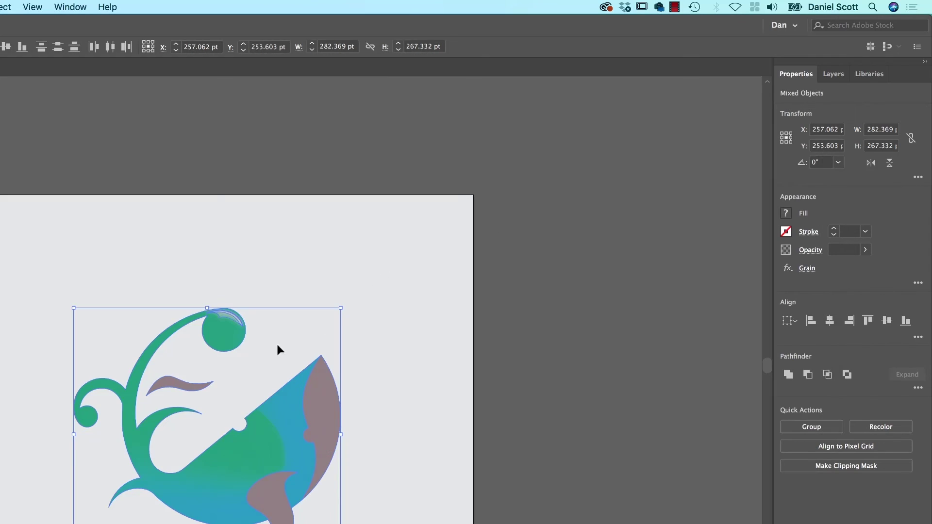
- Inspect the grainy artwork up close, then remove the Grain effect from the whale
key("a")
key("super+equal")
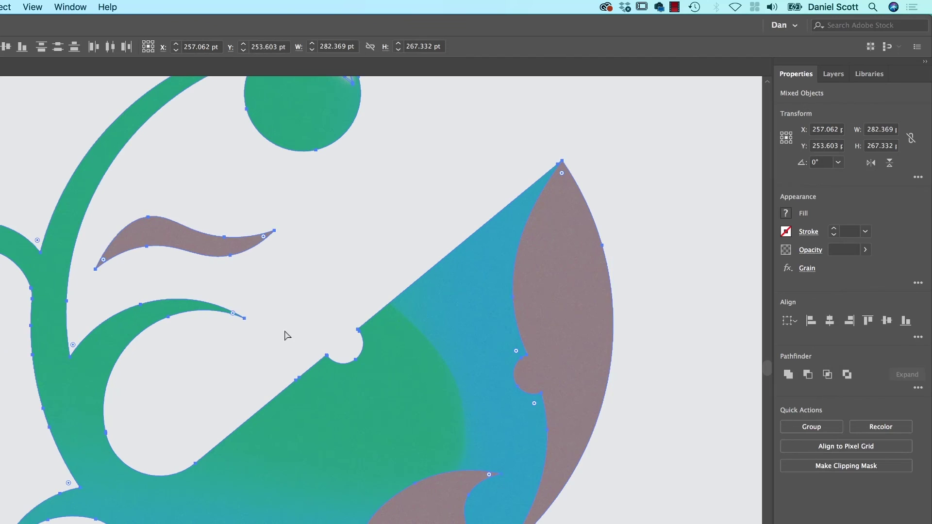
key("super+equal")
scroll(284, 330, "up", 15)
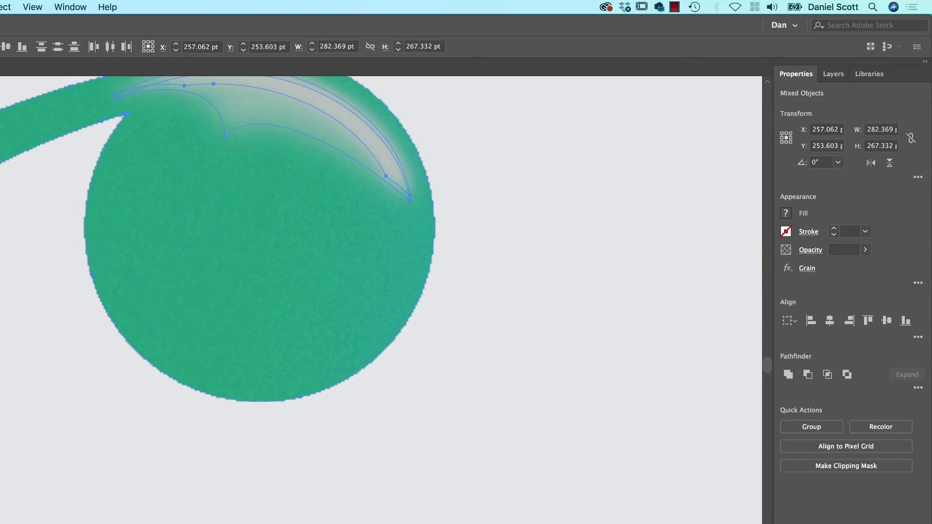
scroll(379, 480, "up", 10)
left_click(478, 369)
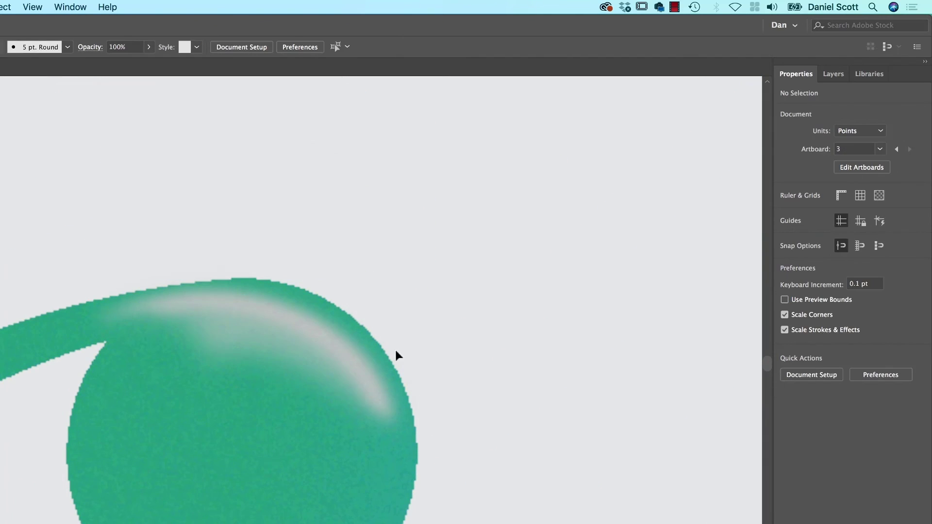
key("super+minus")
key("super+minus")
key("super+minus")
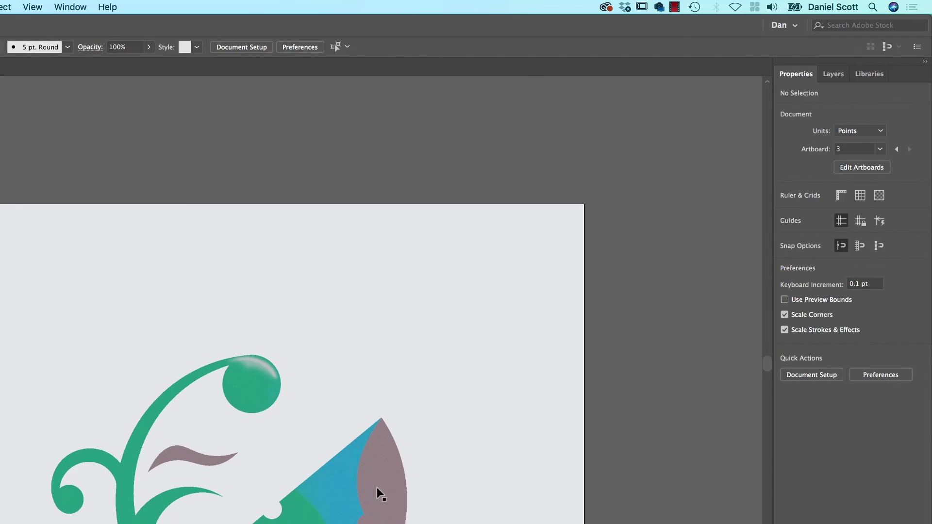
scroll(300, 447, "down", 3)
scroll(301, 446, "right", 3)
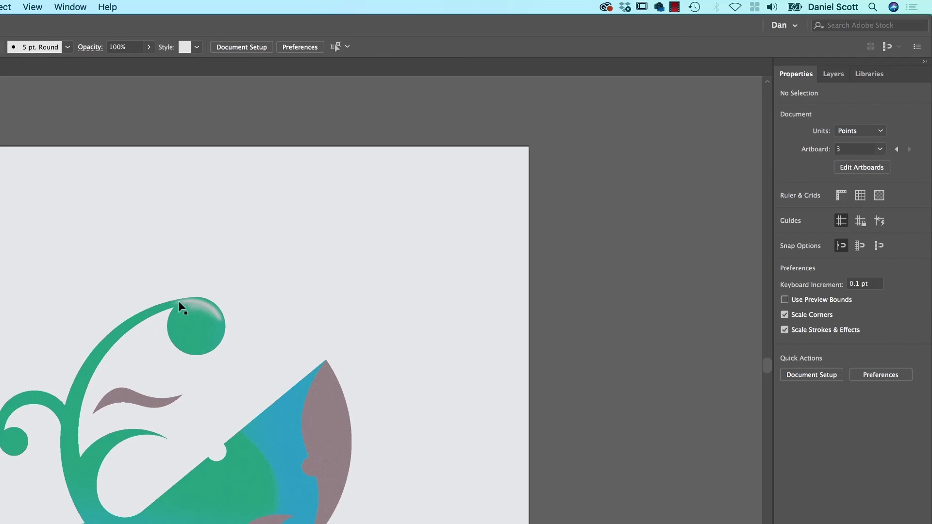
key("super+a")
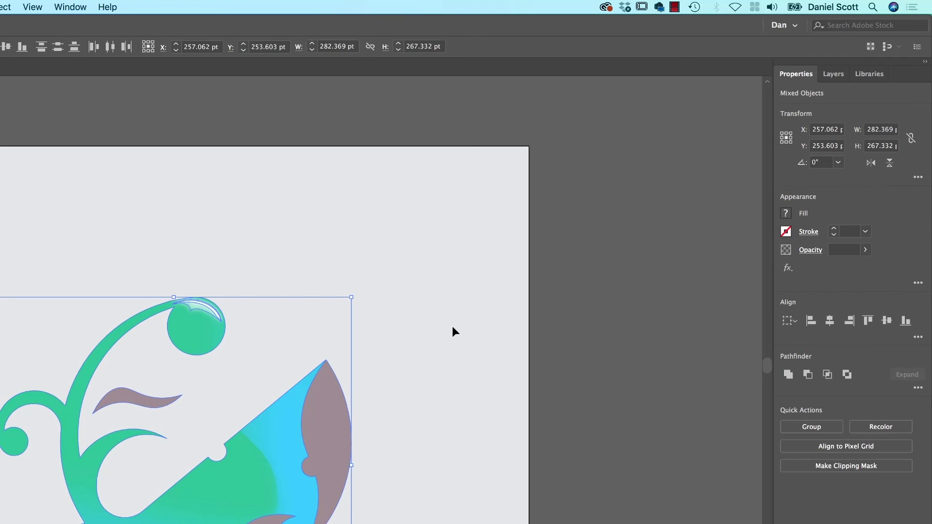
- Draw a rectangle and stretch it to cover the whole artboard down to its bottom edge
left_click(454, 328)
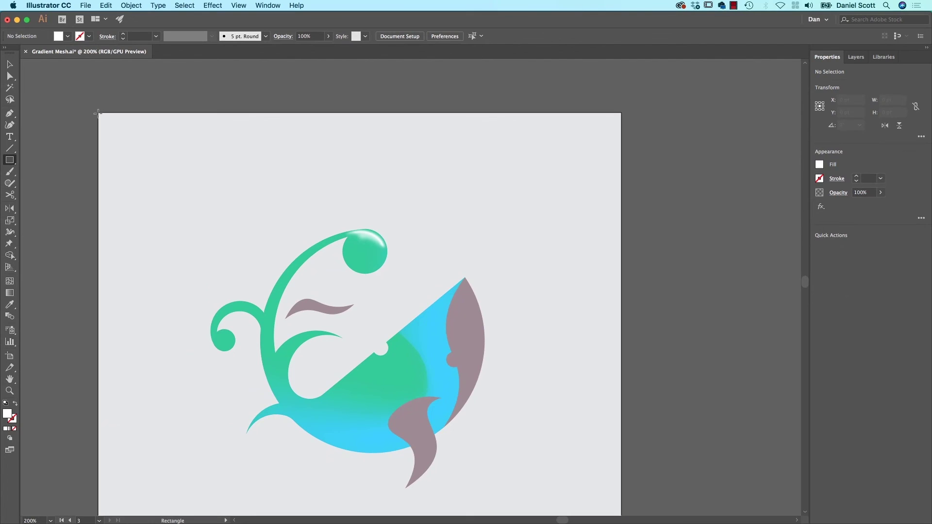
left_click_drag(97, 113, 621, 496)
left_click_drag(535, 396, 474, 291)
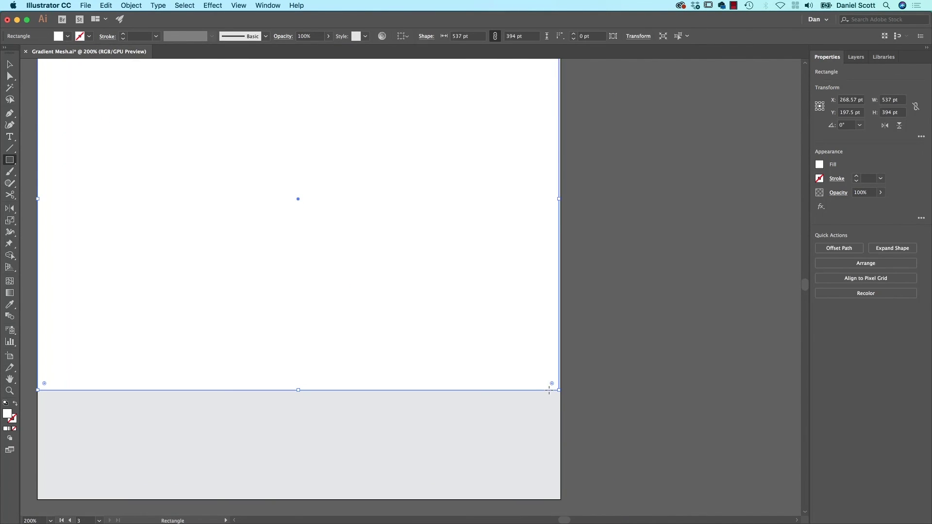
key("v")
left_click_drag(559, 390, 561, 499)
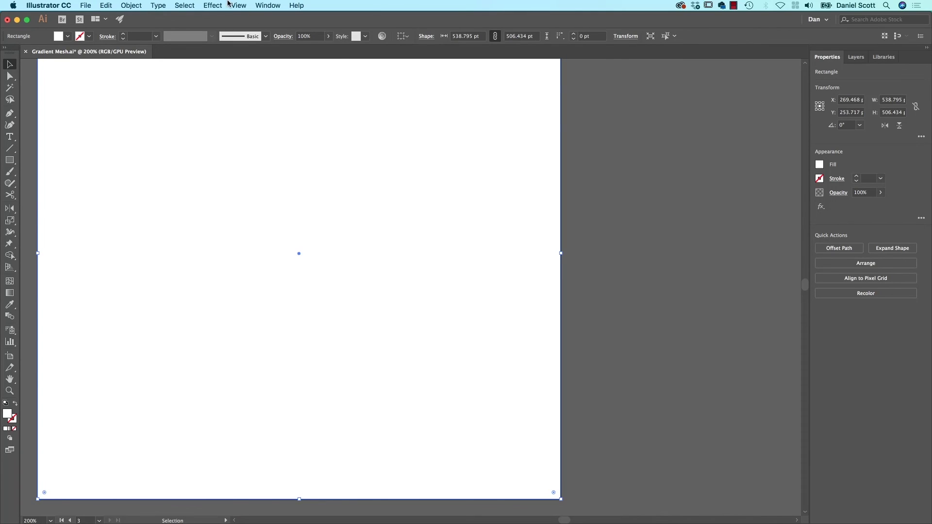
- Apply the last Grain settings to the rectangle and set its blend mode to Multiply
left_click(213, 5)
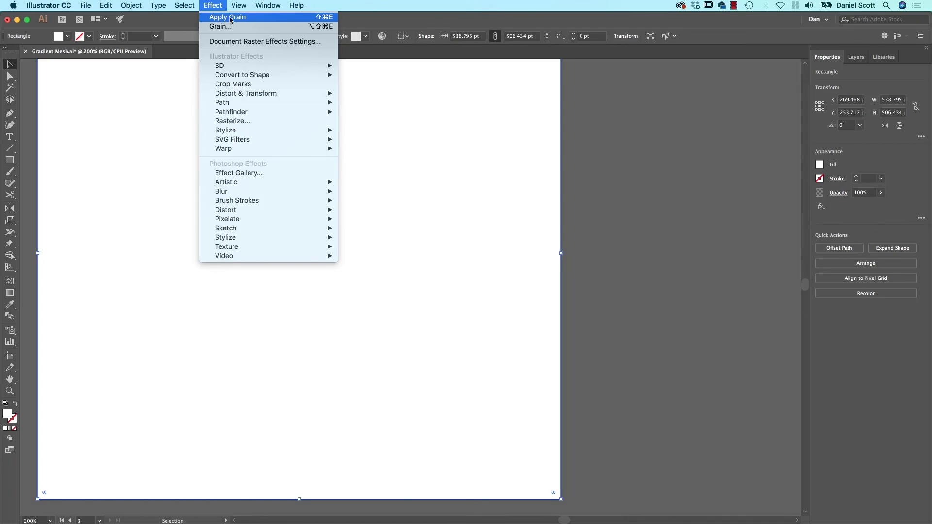
left_click(215, 18)
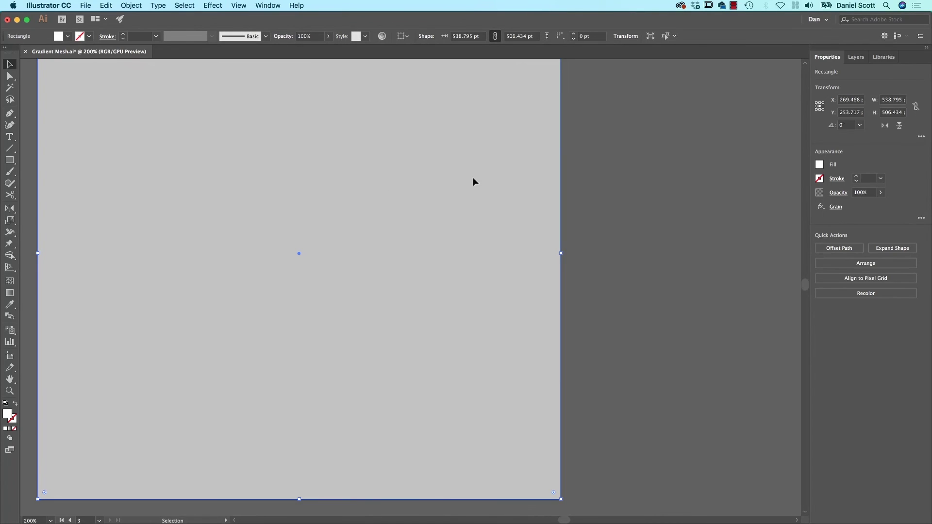
left_click(838, 193)
left_click(766, 212)
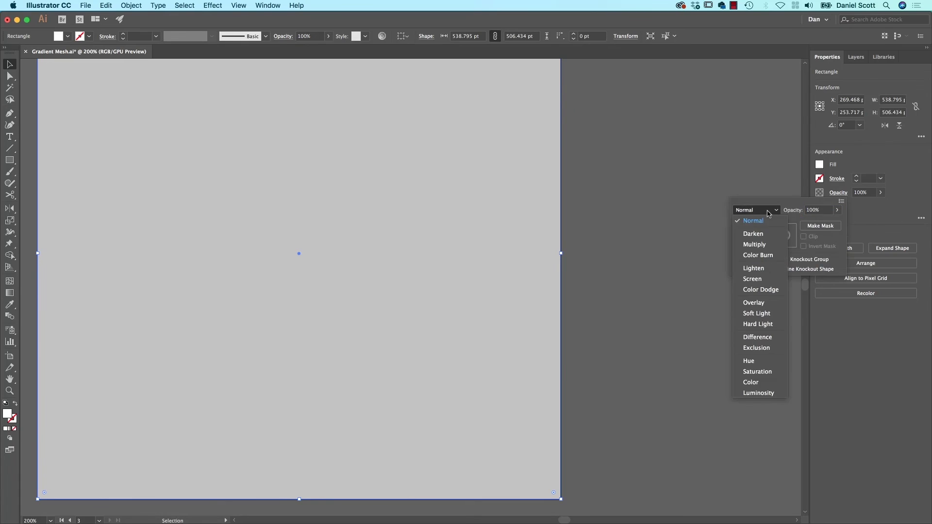
left_click(764, 245)
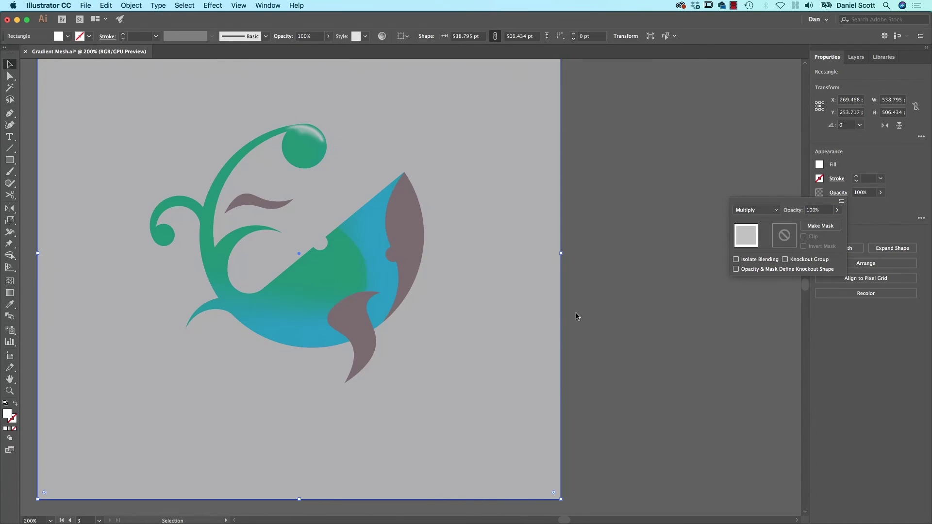
- Strengthen the rectangle's Grain to Intensity 41 and Contrast 33, checking it up close
key("super+equal")
key("super+equal")
key("super+equal")
key("super+equal")
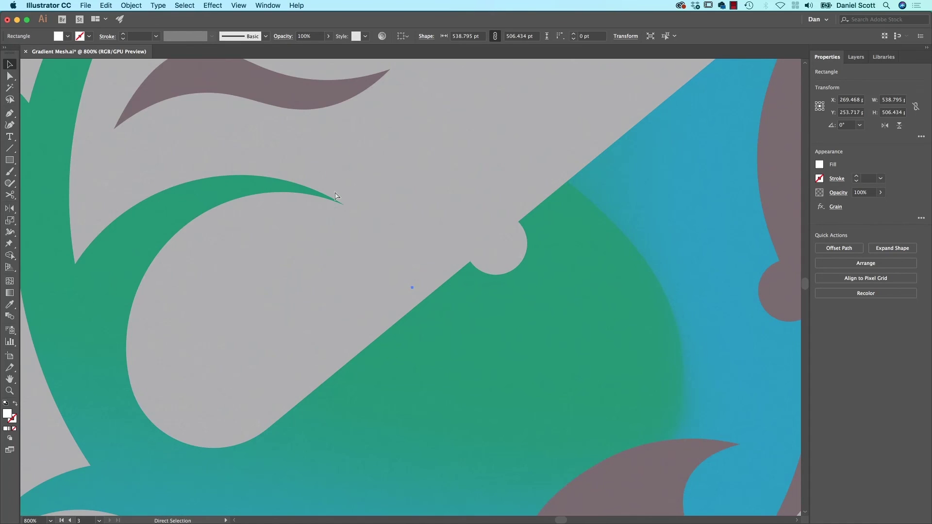
key("super+equal")
key("super+equal")
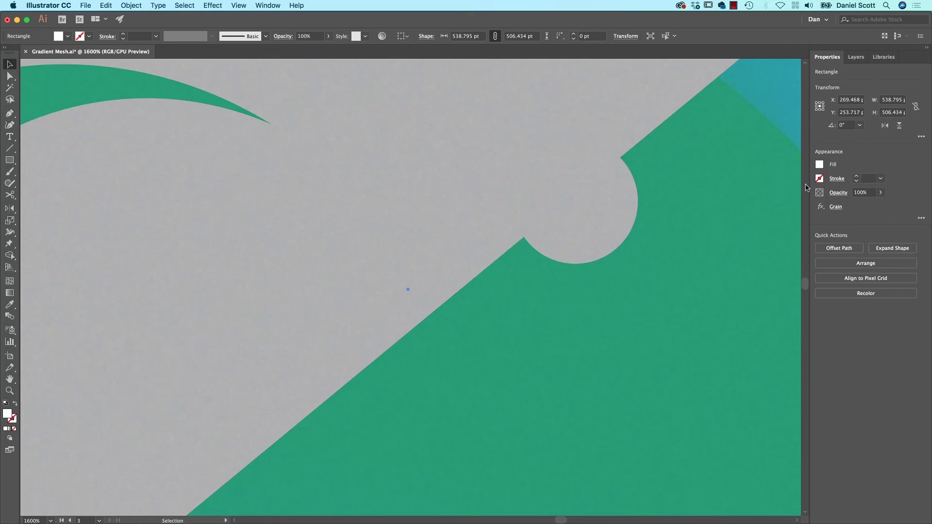
left_click(837, 209)
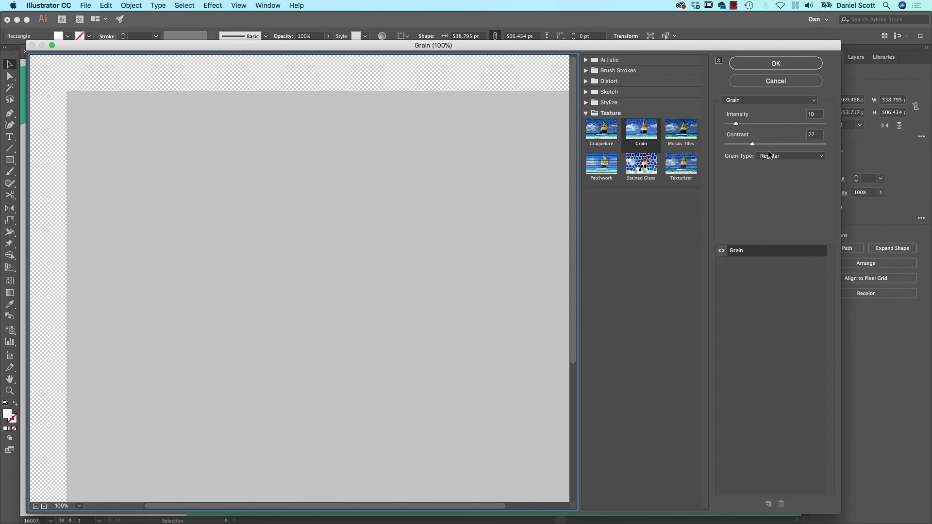
left_click_drag(784, 144, 765, 129)
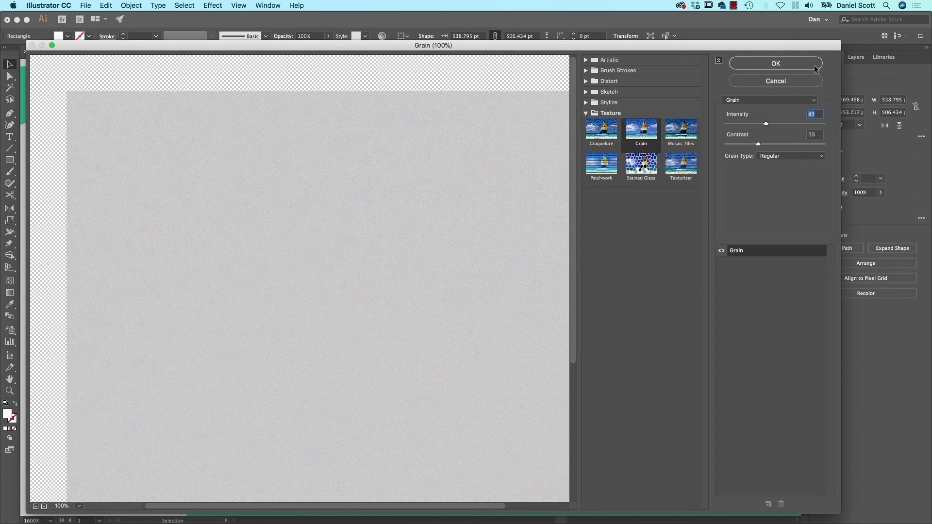
key("Return")
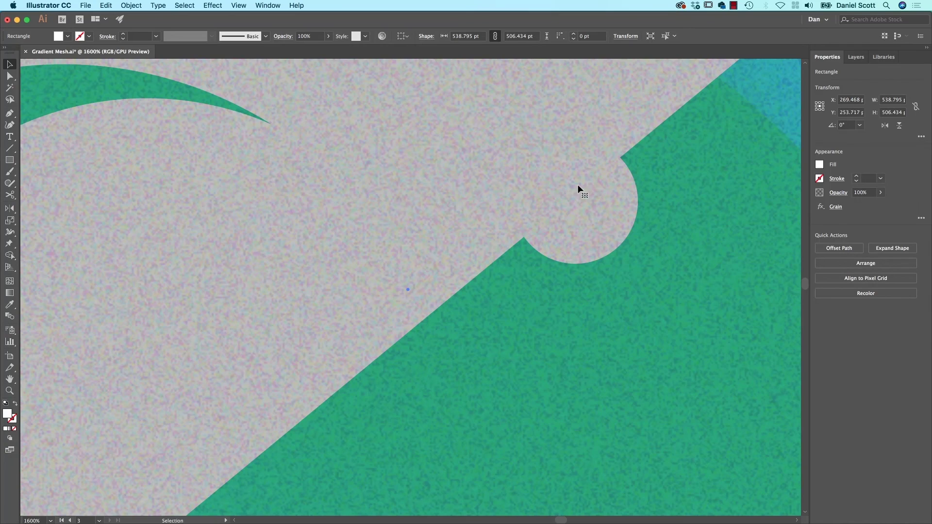
key("super+minus")
key("super+minus")
key("super+minus")
key("super+minus")
key("super+minus")
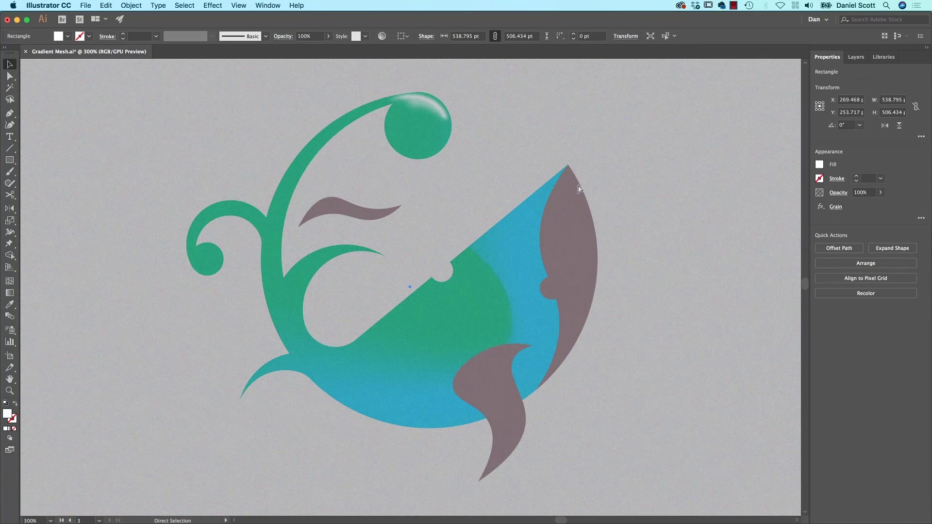
key("super+minus")
left_click(685, 192)
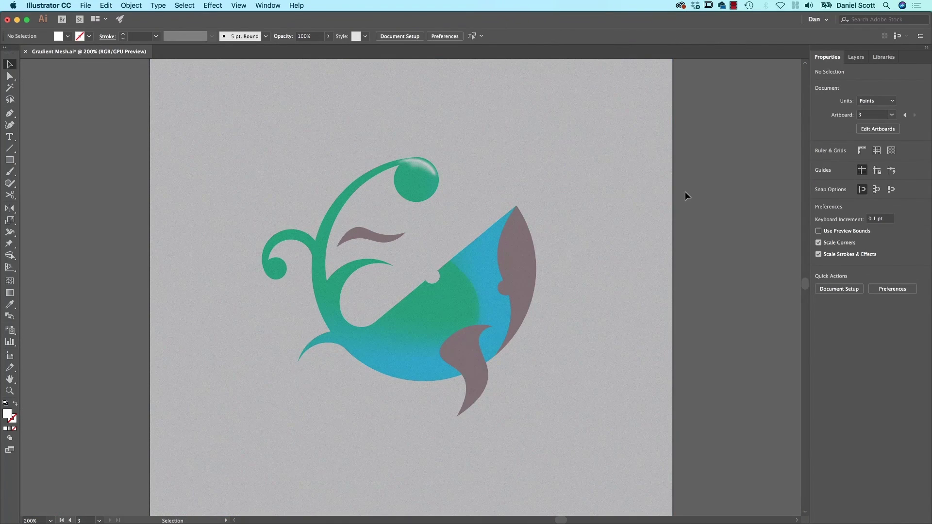